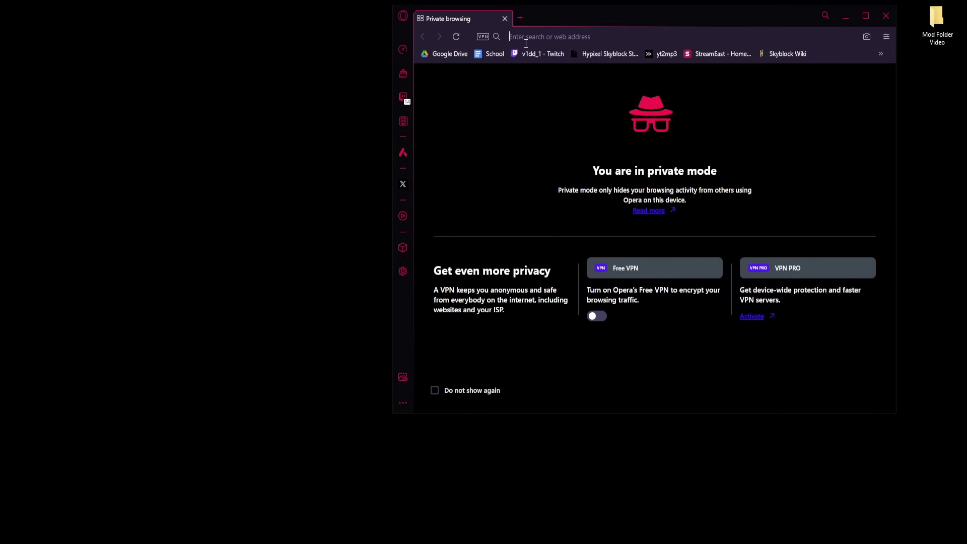
Search the web for minecraft forge 1.8.9 and open the official Forge downloads page for MC 1.8.9.
text(minec)
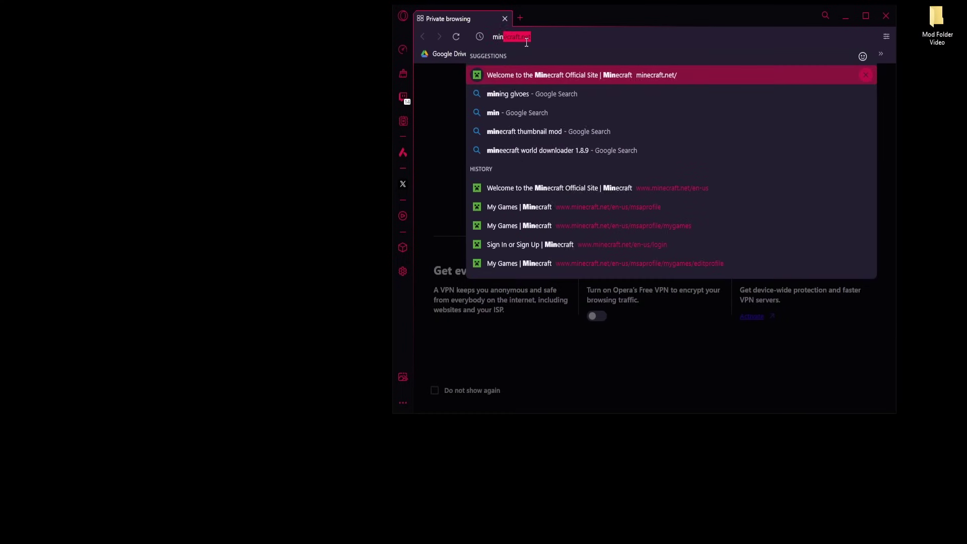
text(raft forge )
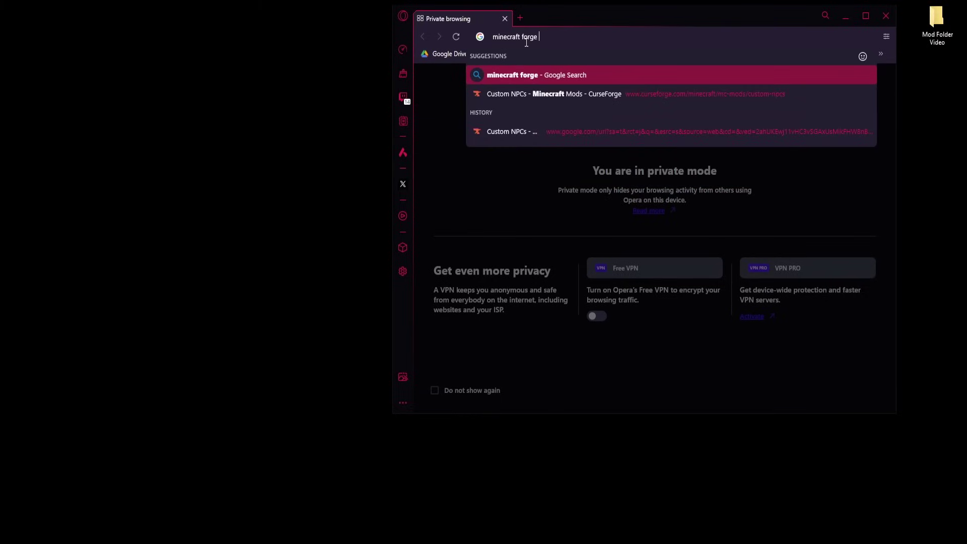
text(1.8.9)
key(Return)
click(505, 162)
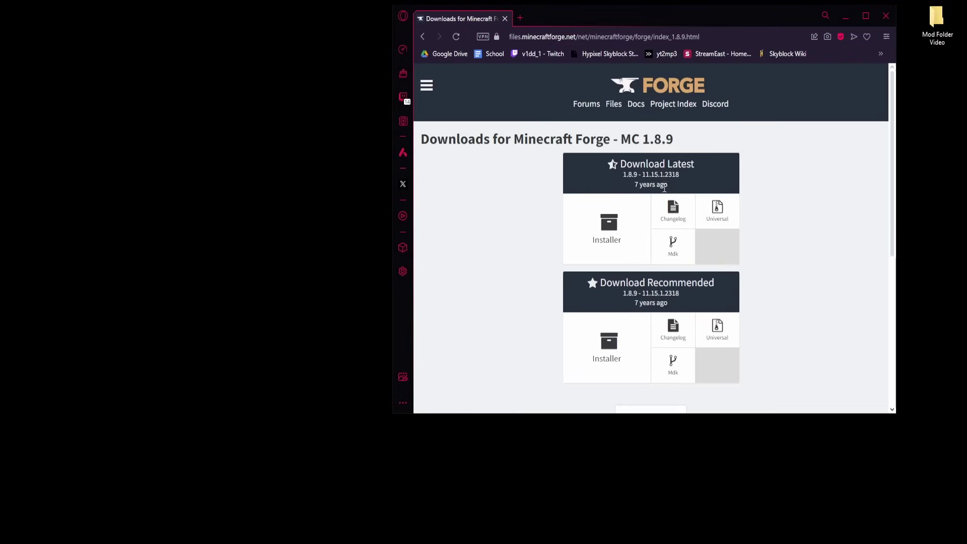
Download the recommended Forge 1.8.9 installer, save it to the Downloads folder, and place the file on the desktop.
click(616, 351)
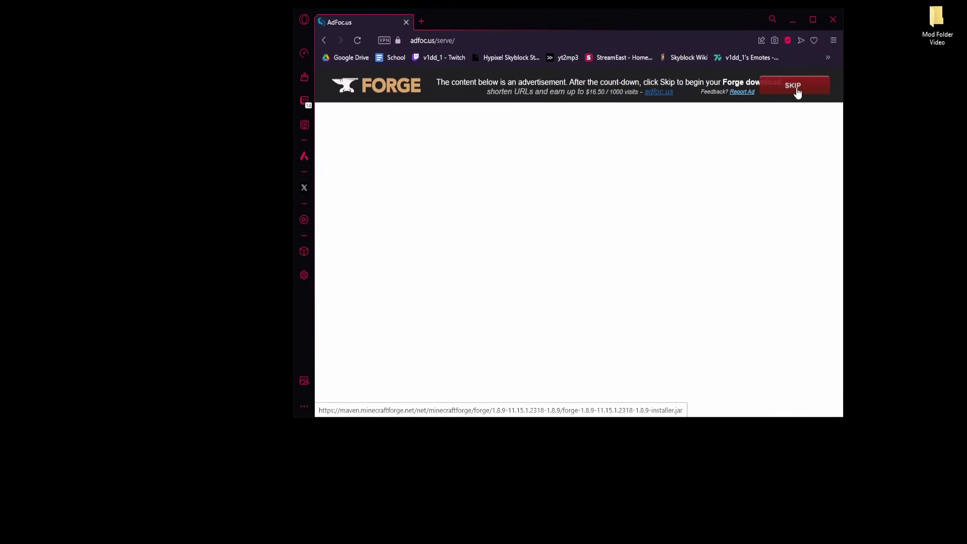
click(796, 89)
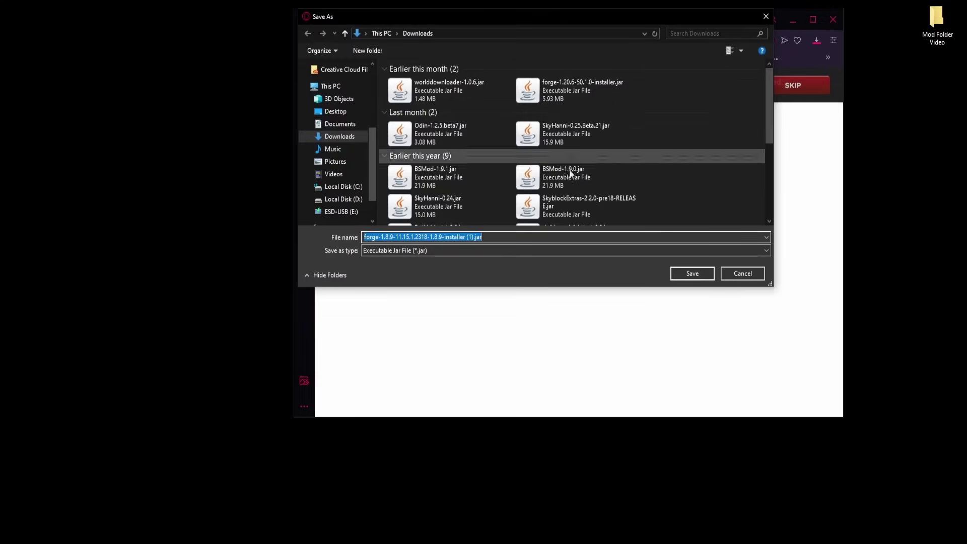
click(690, 275)
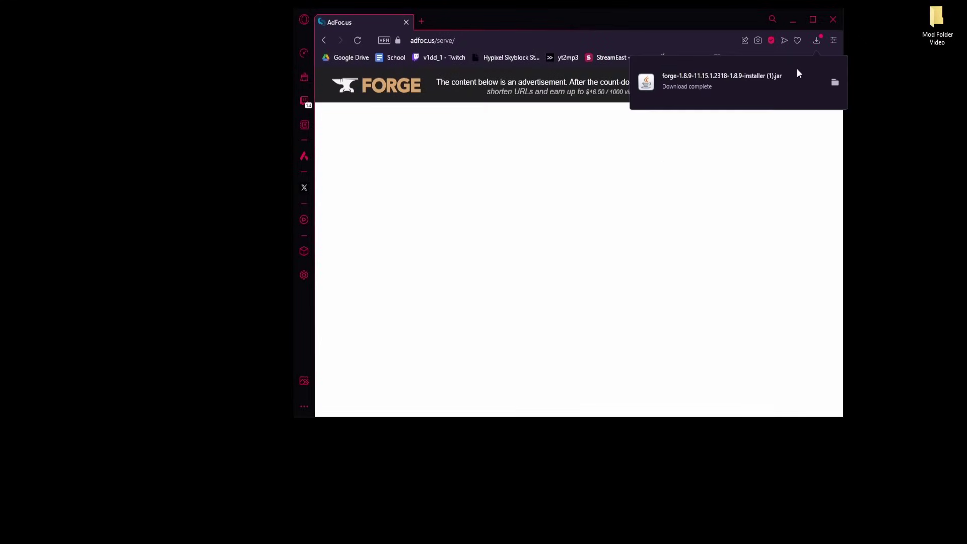
drag(747, 90, 134, 90)
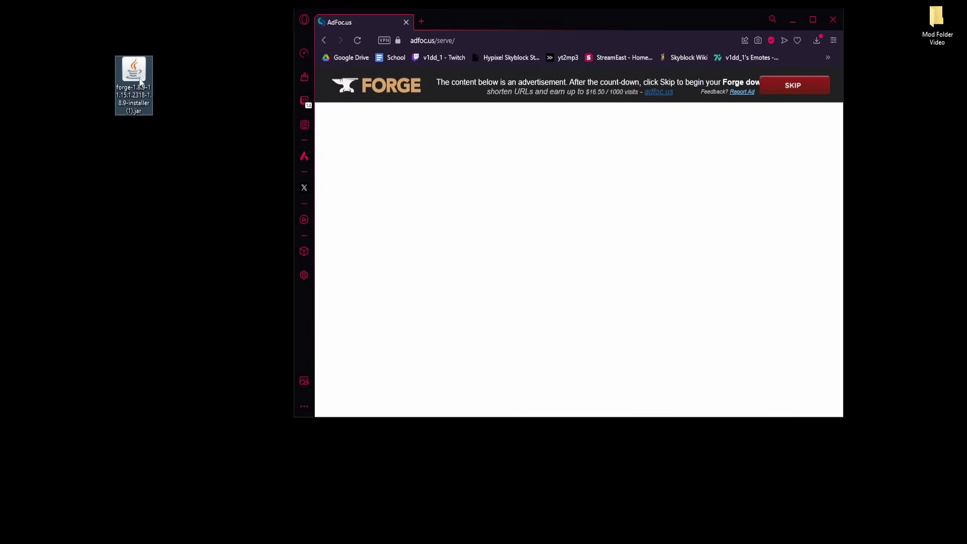
Open Minecraft Launcher and arrange its window so that the Forge installer on the desktop stays accessible.
key(super)
text(minecraft)
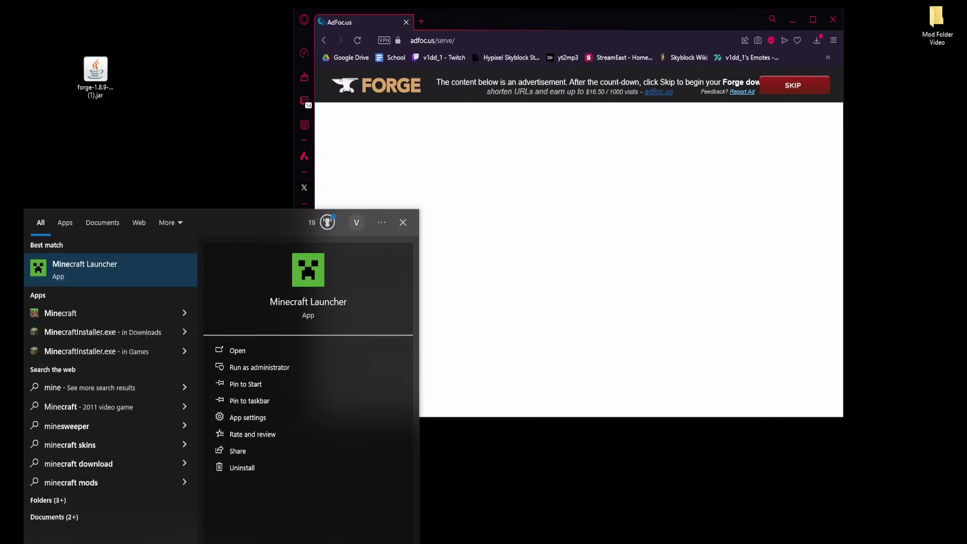
key(Return)
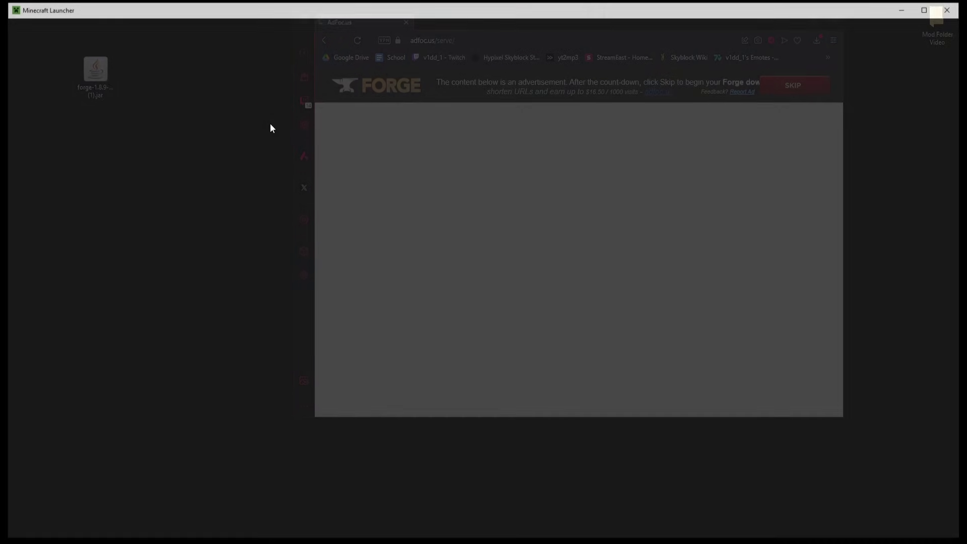
drag(302, 8, 385, 71)
drag(96, 69, 95, 122)
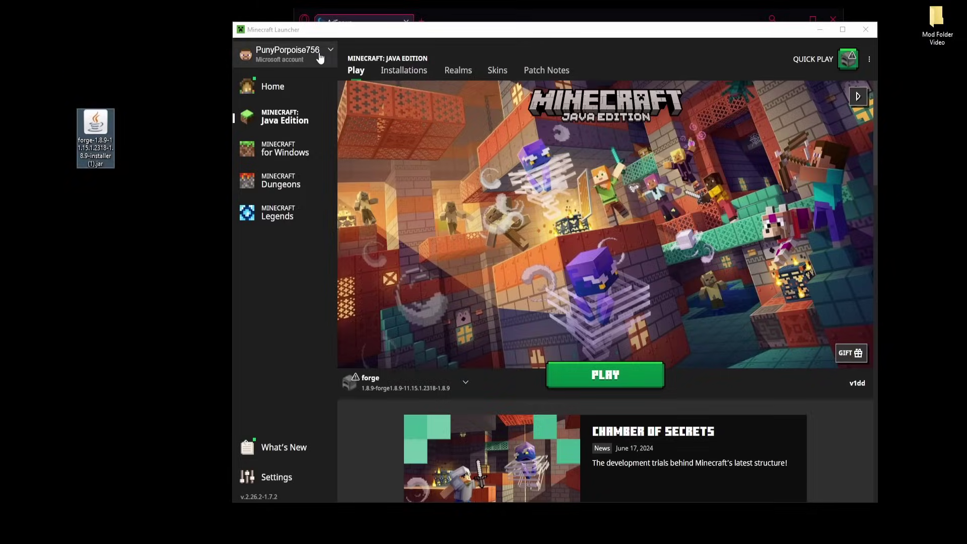
Create a new Java Edition installation using release 1.8.9, keeping the default game directory and Java settings.
click(399, 72)
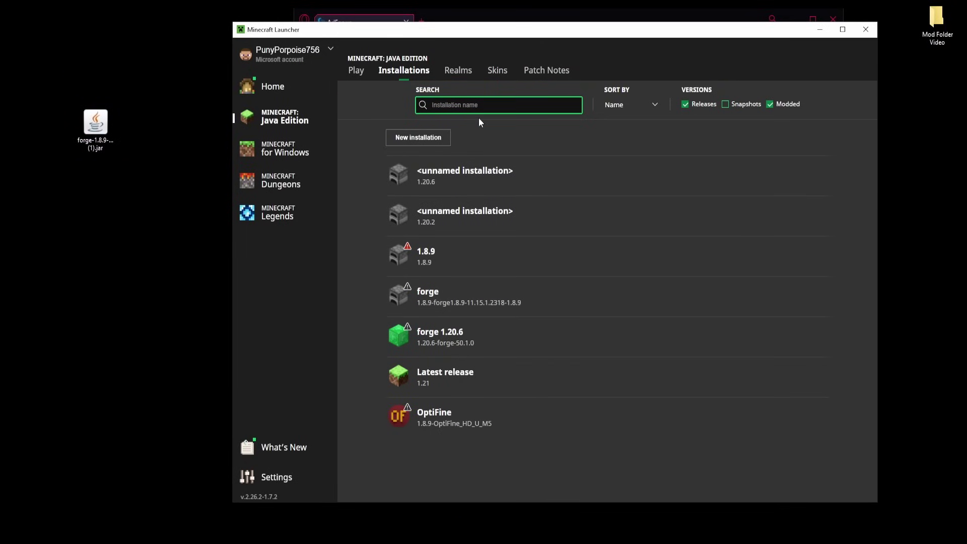
click(432, 138)
click(502, 190)
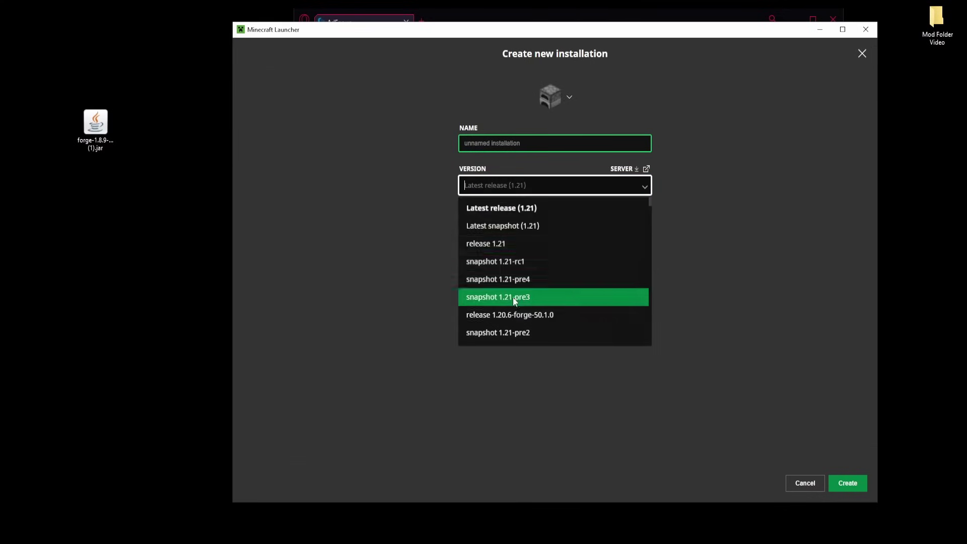
scroll(514, 296, down, 15)
scroll(518, 297, down, 20)
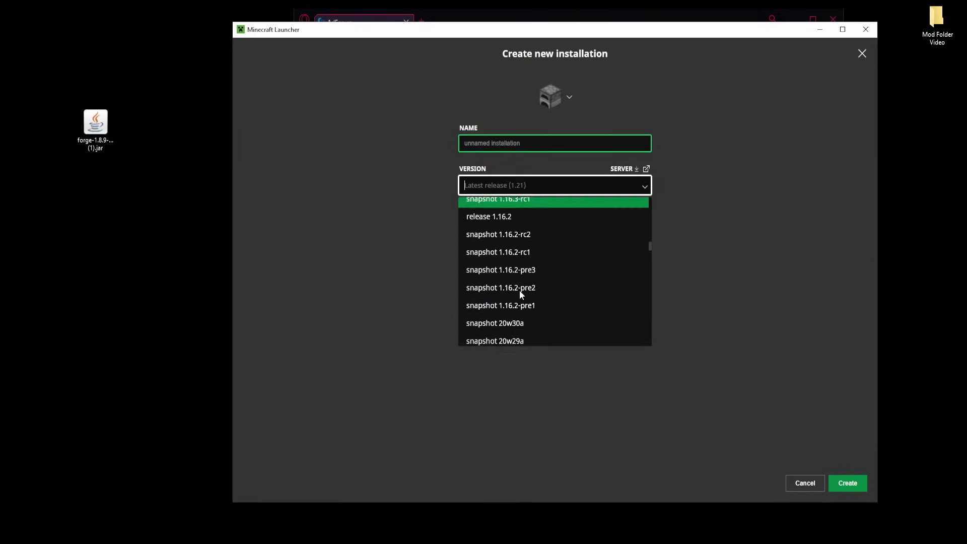
scroll(505, 286, down, 20)
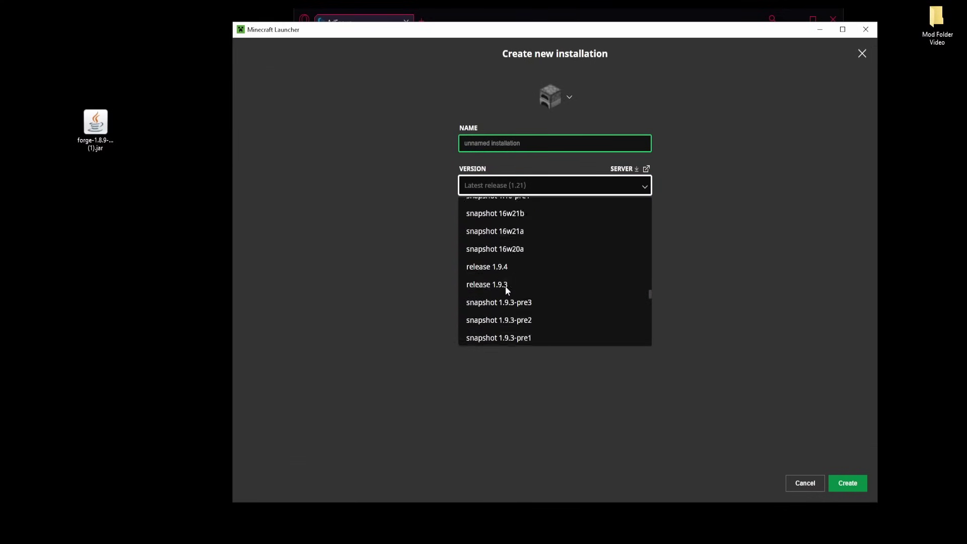
scroll(547, 304, down, 4)
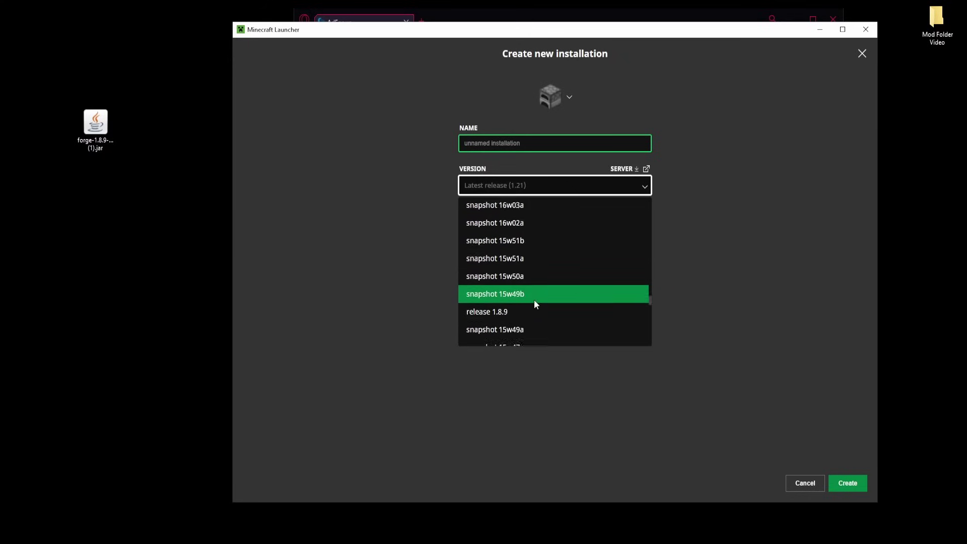
click(537, 263)
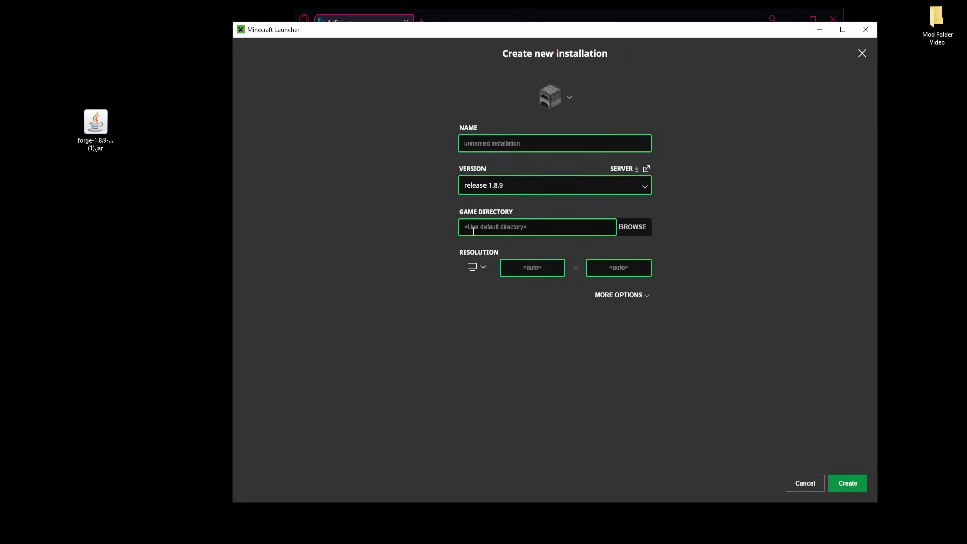
click(634, 297)
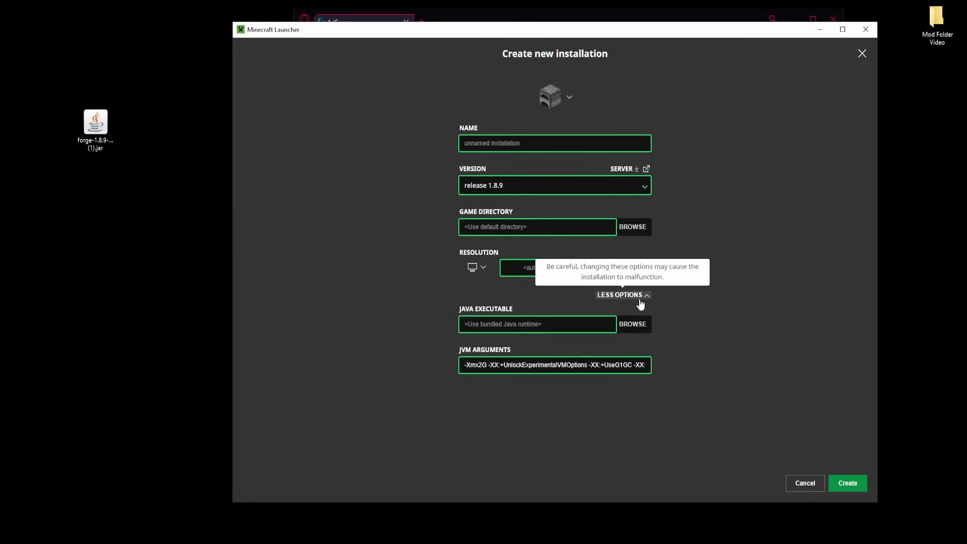
click(848, 483)
Launch the game once with the 1.8.9 installation and quit it from the title screen.
click(357, 71)
click(403, 383)
scroll(431, 353, down, 4)
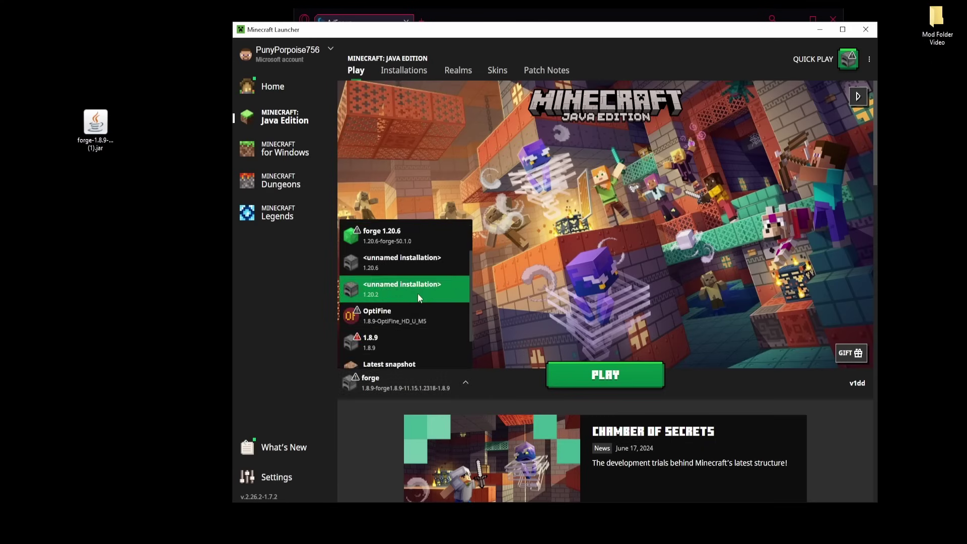
click(398, 300)
click(615, 376)
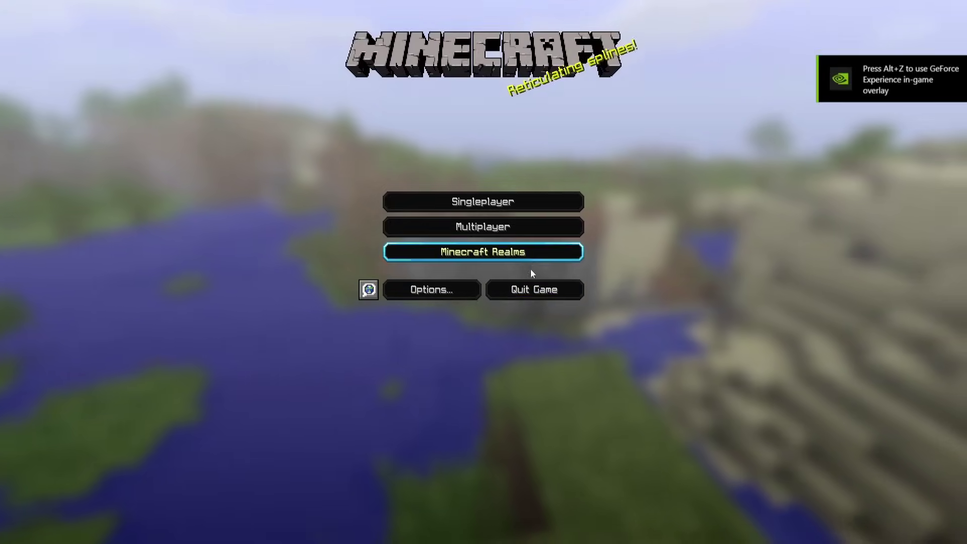
click(539, 292)
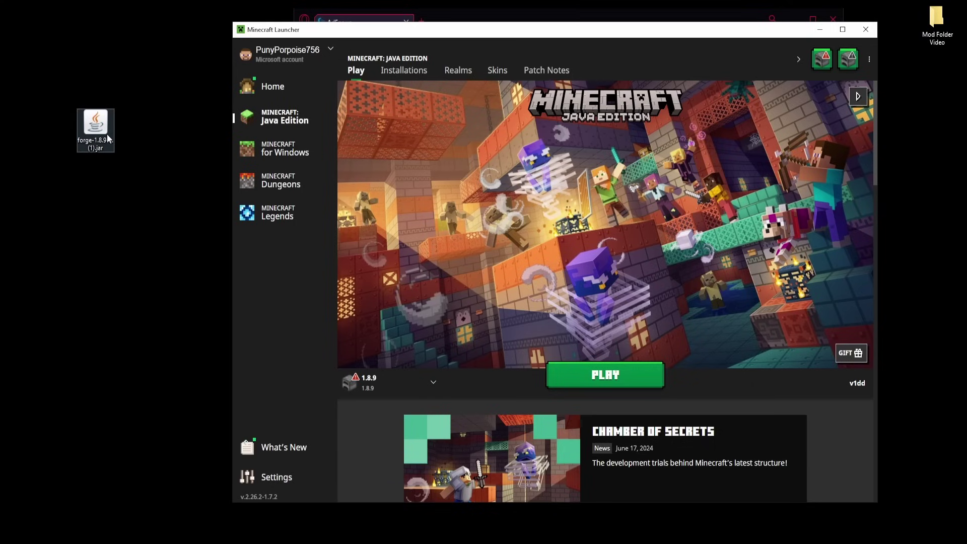
Run the Forge 1.8.9 installer with the Install client option, and select the forge 1.8.9 installation in the launcher.
double_click(101, 134)
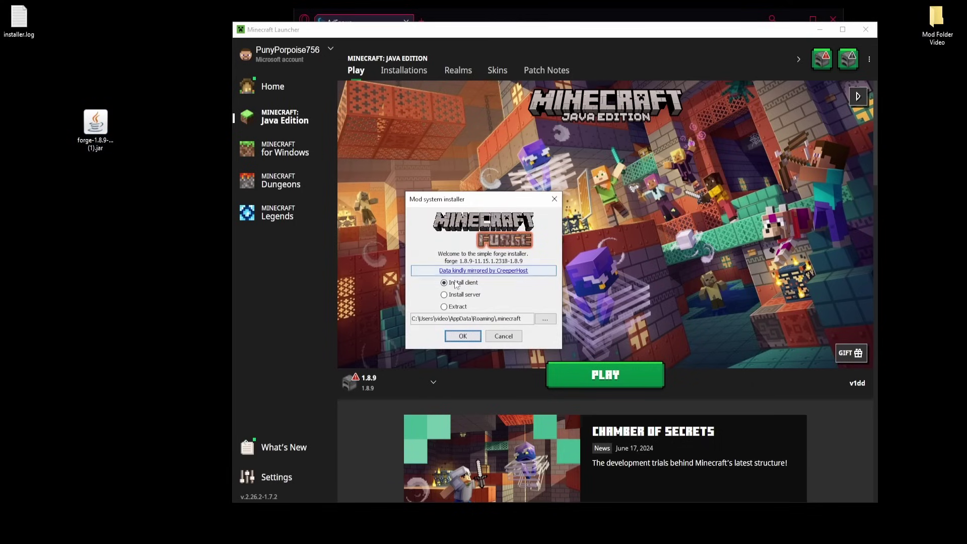
click(463, 336)
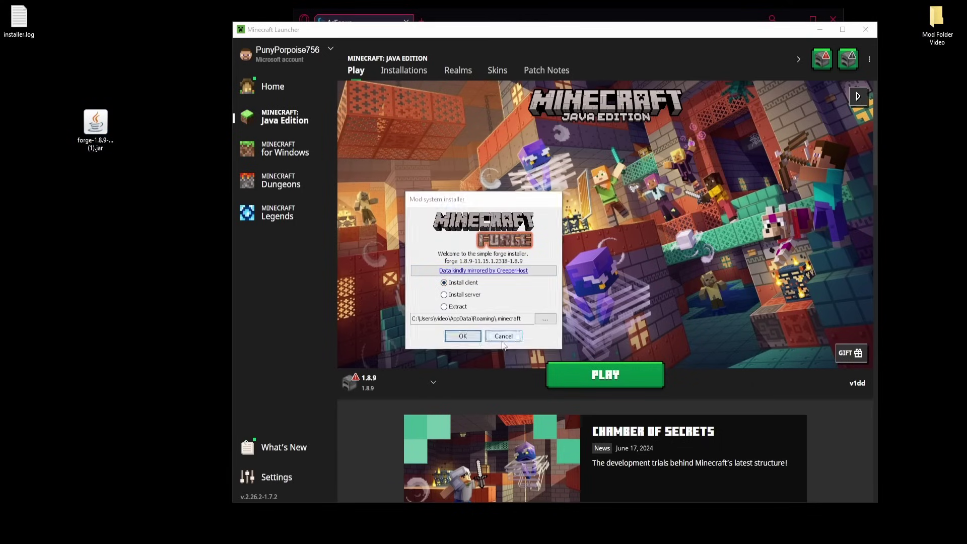
click(371, 384)
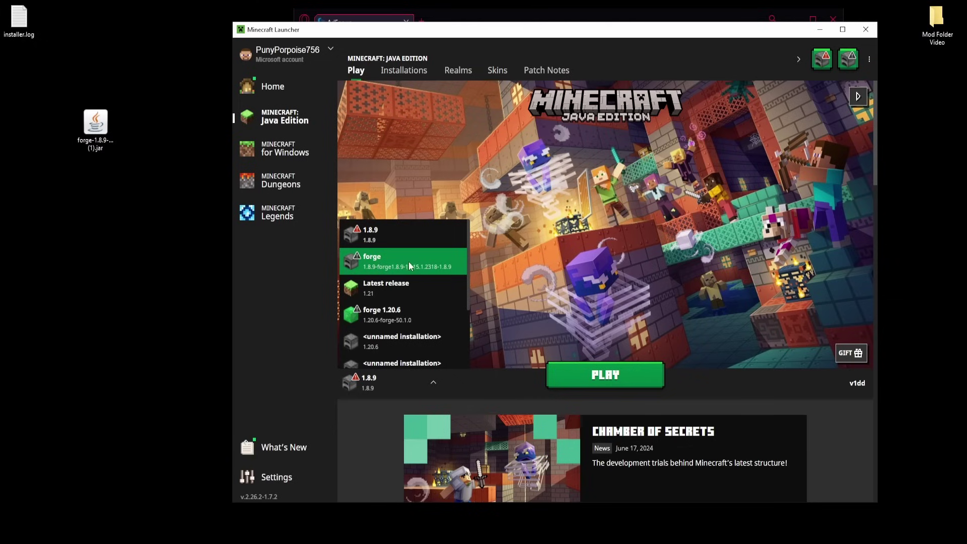
click(373, 268)
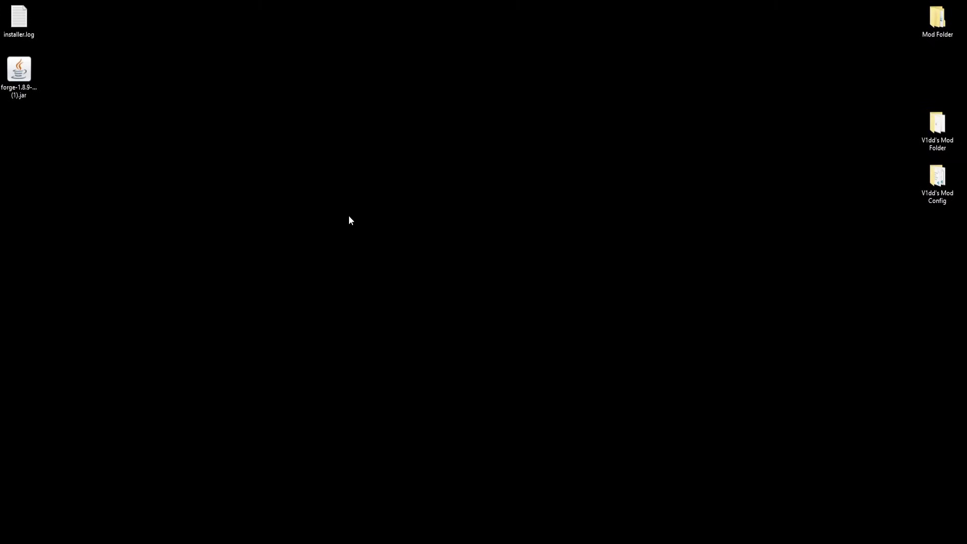
Switch to Discord and examine the Pat & V1dd server's channels and the connected accounts on its owner's profile.
mouse_move(232, 541)
click(227, 542)
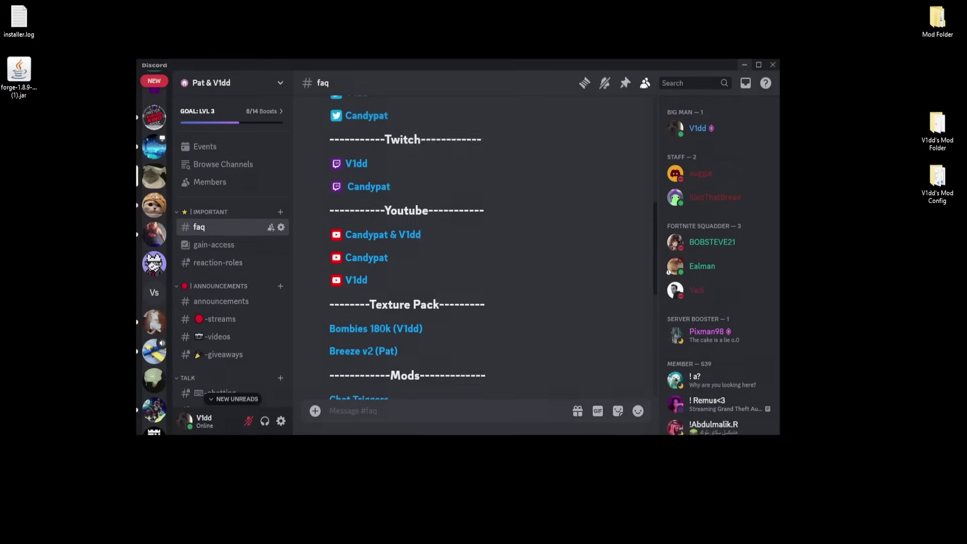
scroll(211, 235, down, 2)
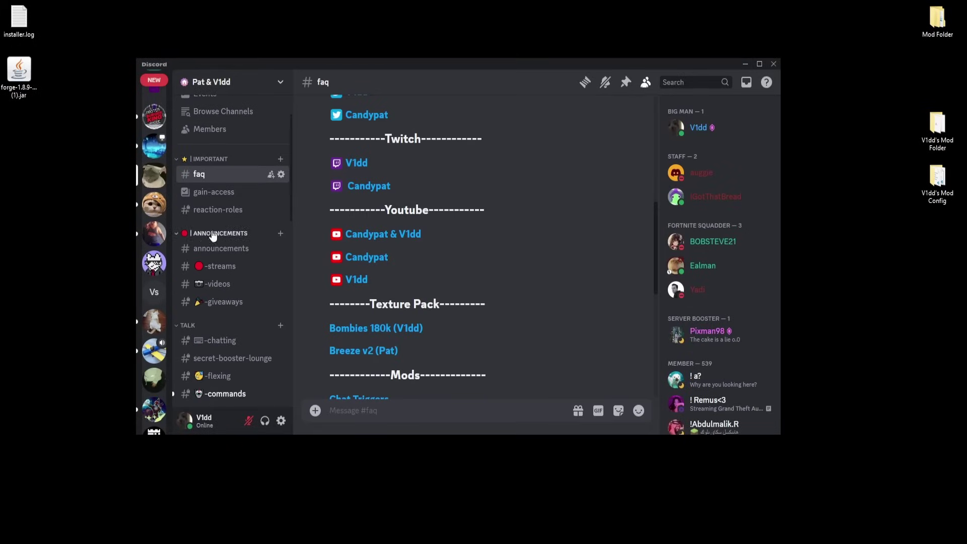
scroll(212, 131, up, 2)
click(208, 85)
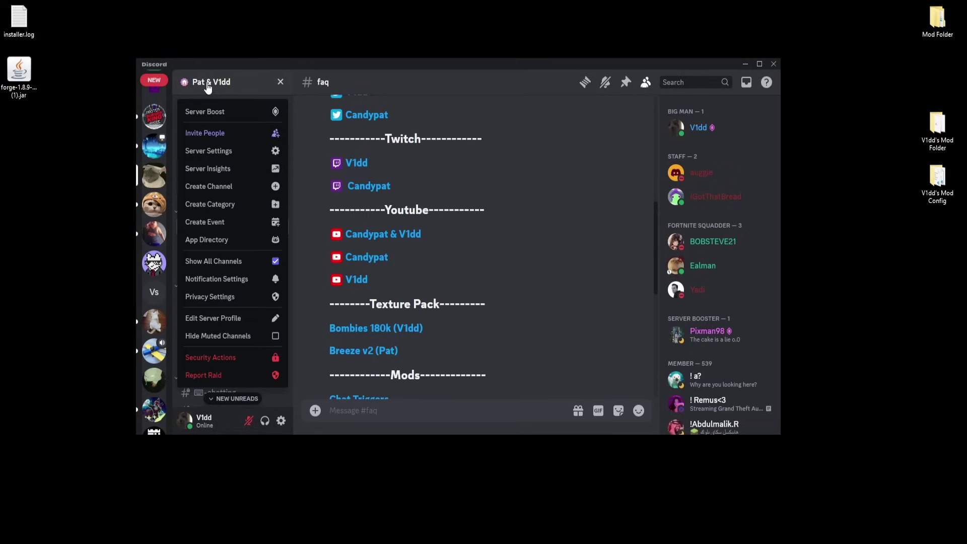
click(701, 128)
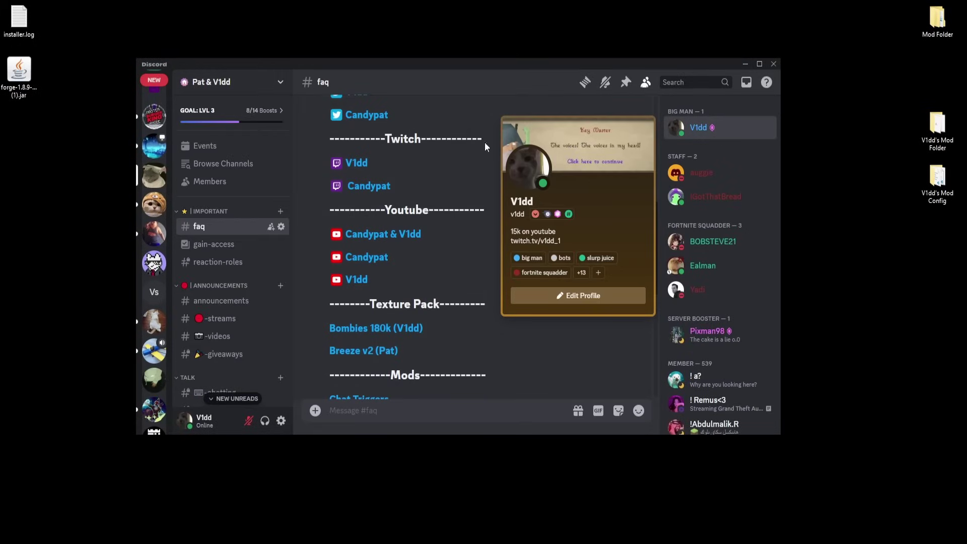
click(529, 166)
scroll(379, 339, down, 4)
scroll(394, 333, up, 2)
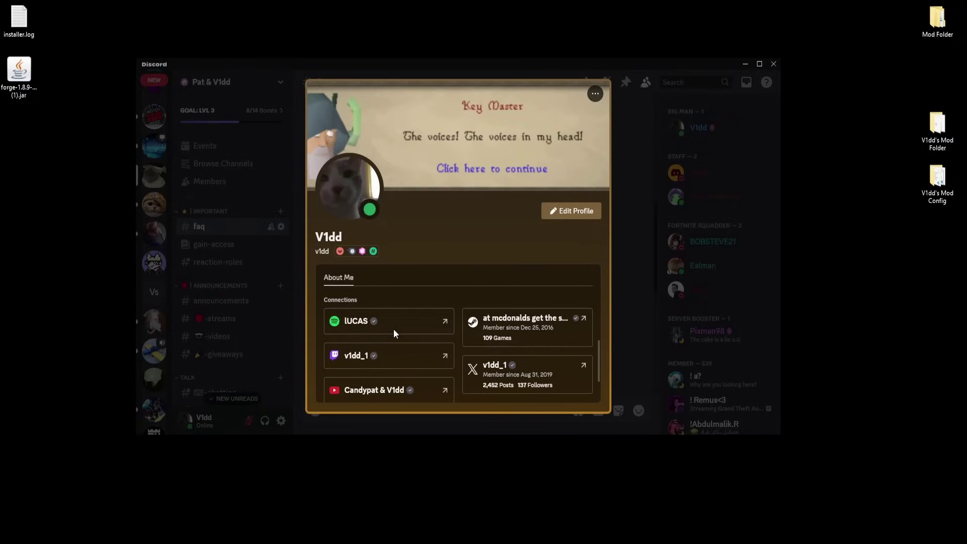
key(Escape)
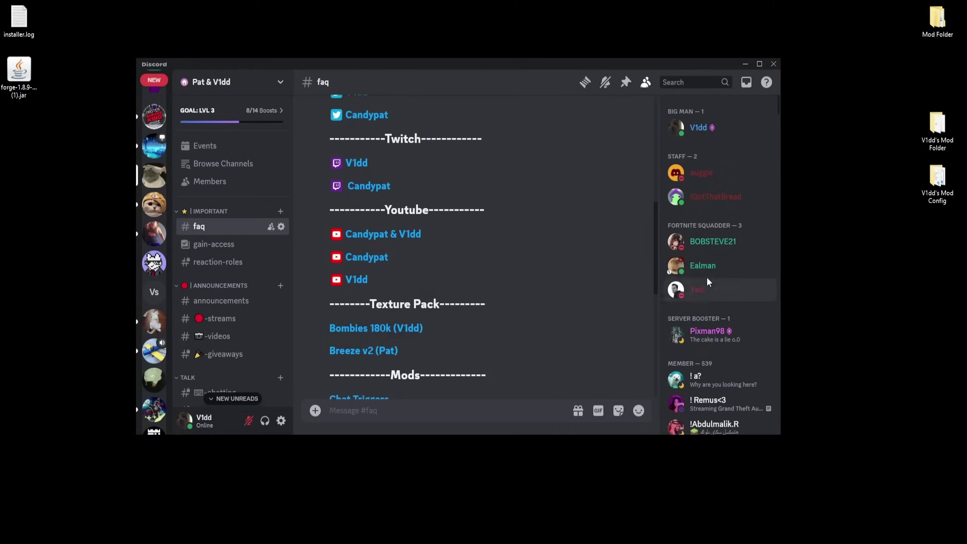
Accept the rules in #gain-access with the check mark reaction, and open the Mod Folder & Config Google Drive link from #faq.
click(214, 244)
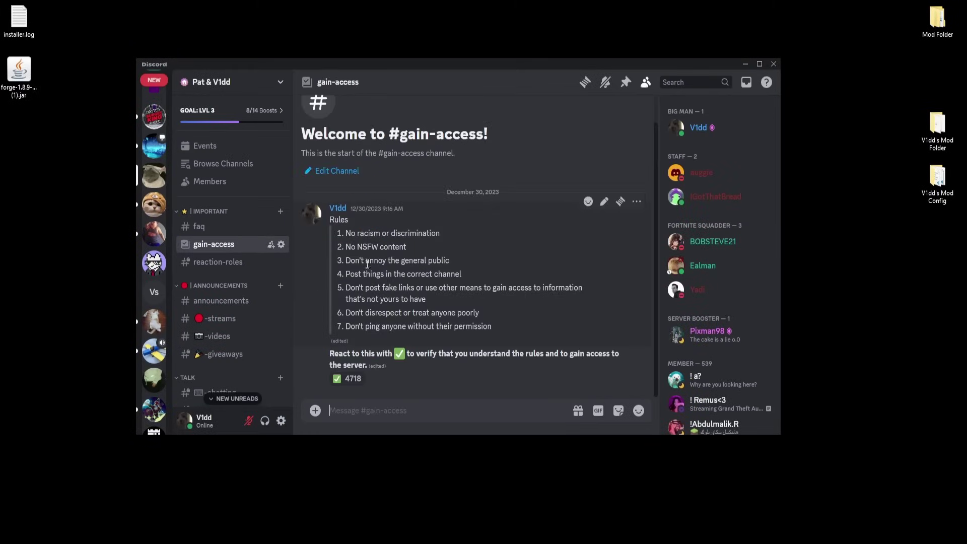
click(349, 379)
click(204, 227)
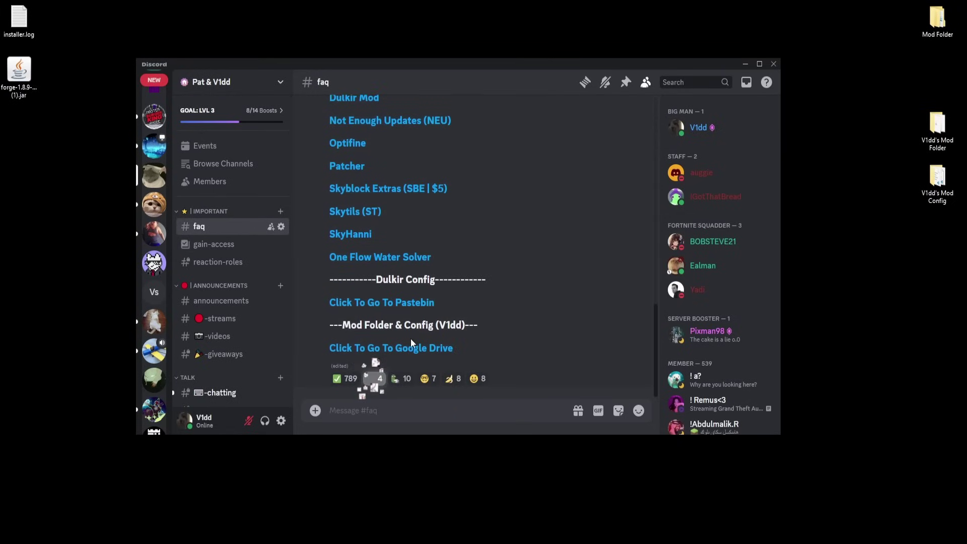
click(412, 349)
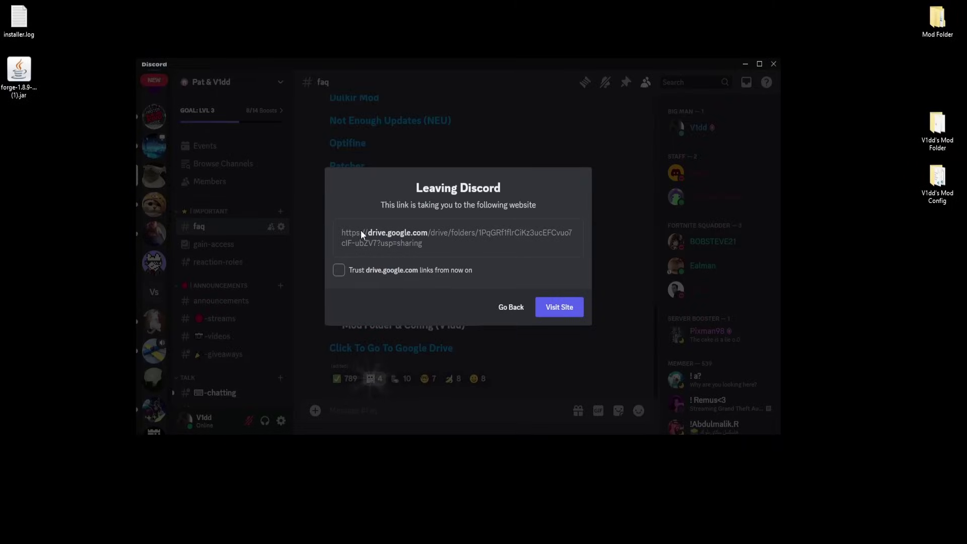
click(569, 318)
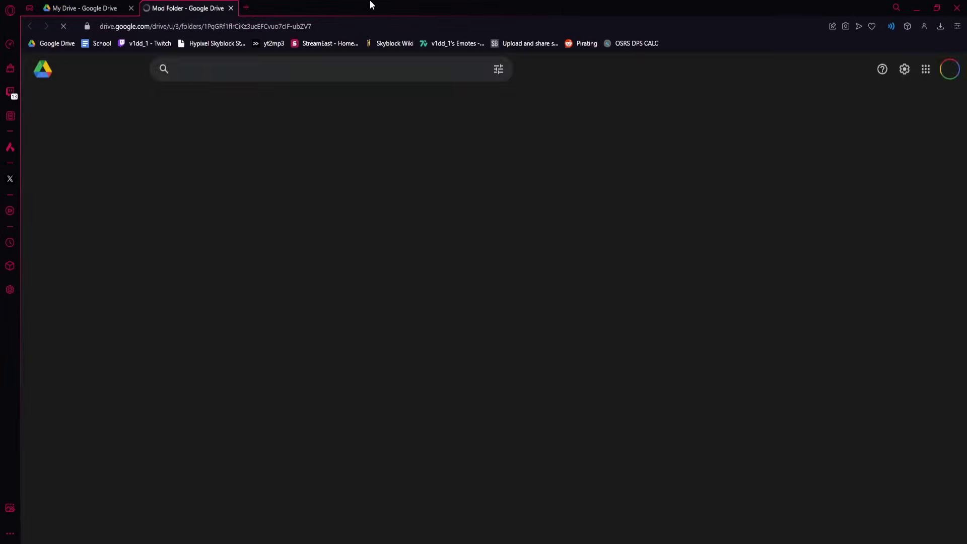
Show the file actions for V1dd's Mod Folder.zip in the Drive folder, and uncover the two zip archives on the desktop.
mouse_move(359, 11)
mouse_down()
mouse_move(428, 40)
mouse_move(359, 20)
mouse_up()
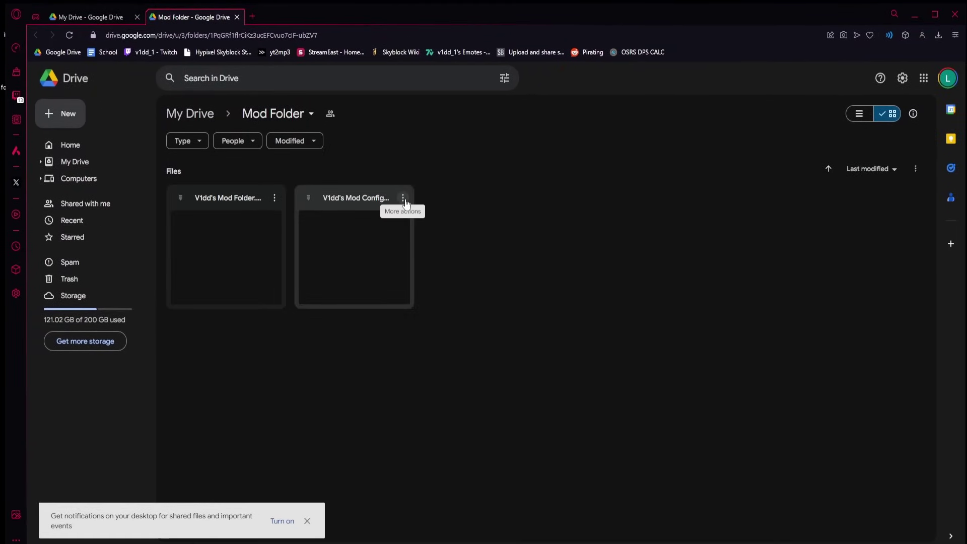
click(279, 205)
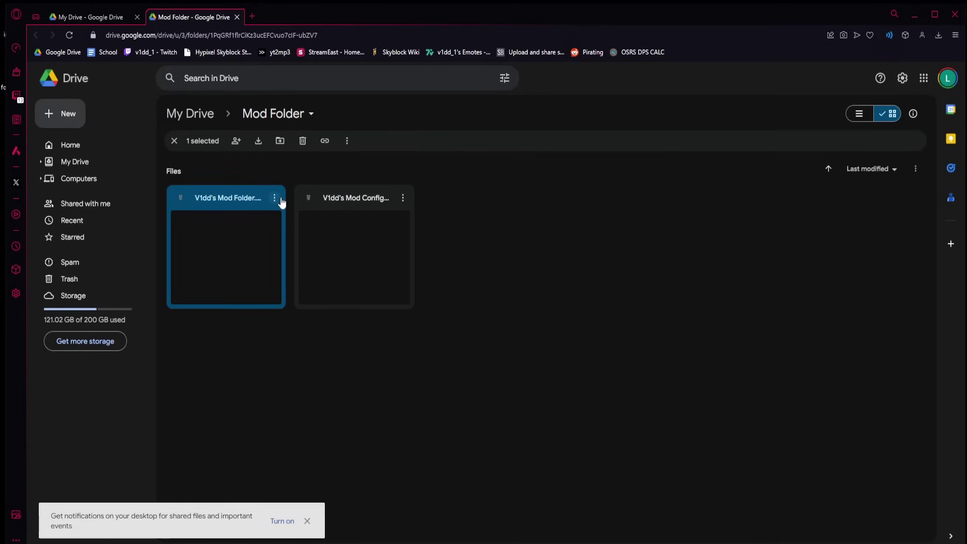
drag(560, 13, 438, 43)
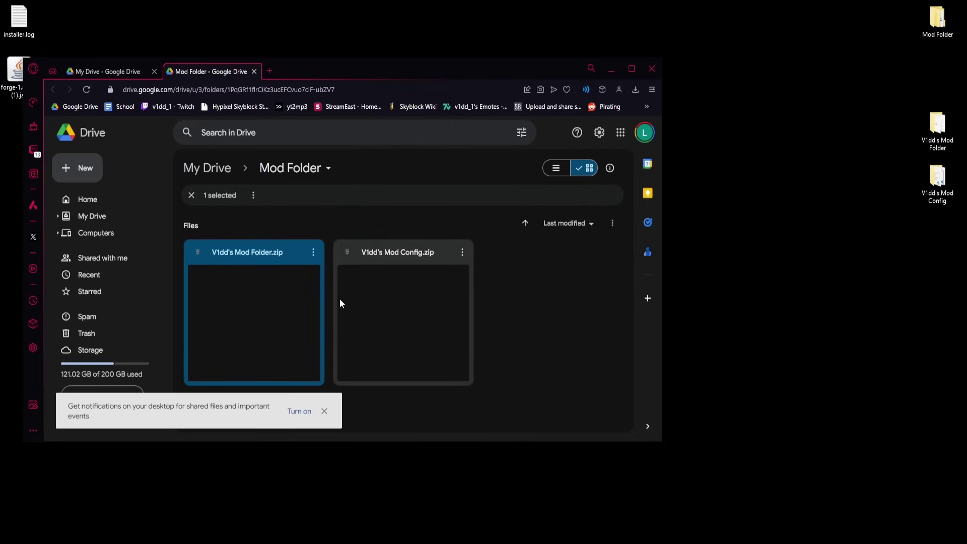
click(313, 255)
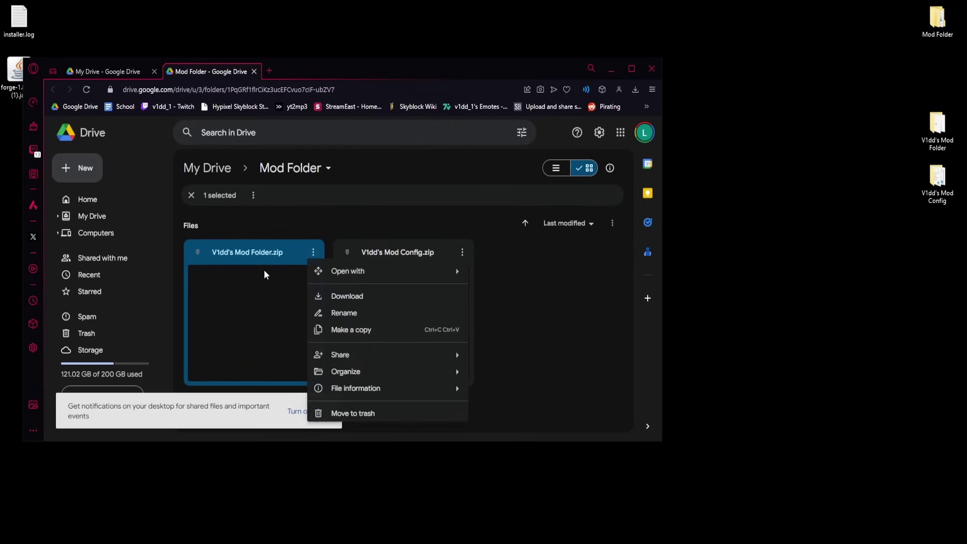
click(537, 289)
drag(361, 65, 459, 51)
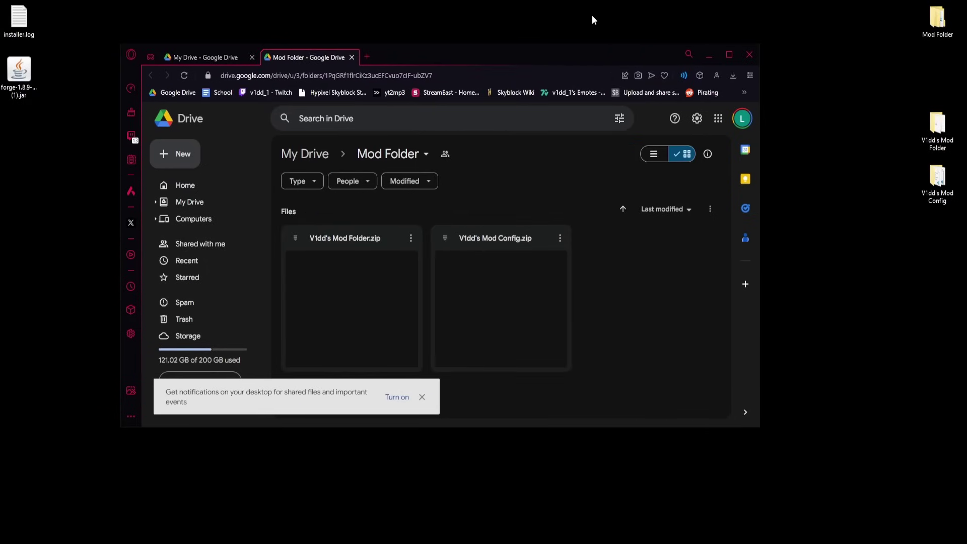
drag(618, 51, 501, 60)
Try to extract the desktop archive V1dd's Mod Folder.zip to the folder "V1dd's Mod Folder\".
drag(816, 242, 761, 198)
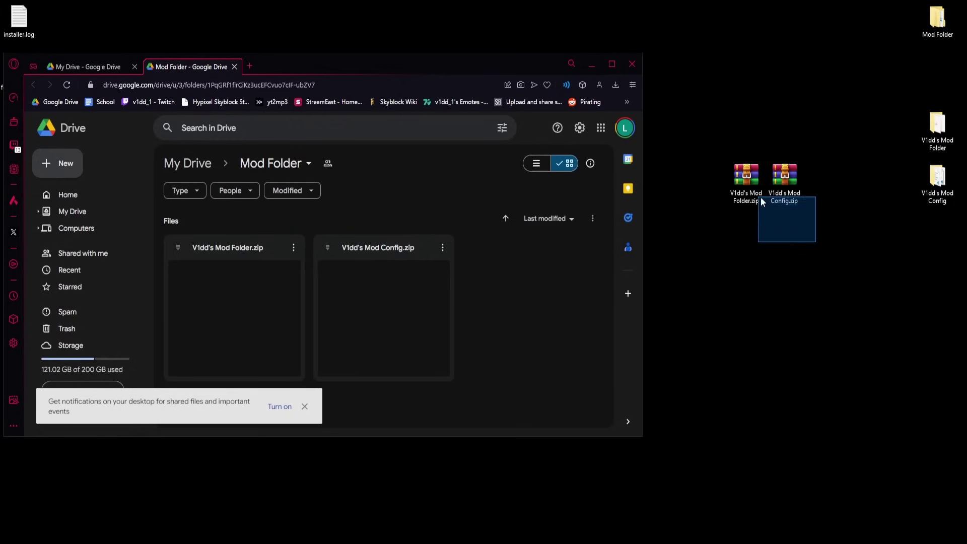
right_click(751, 180)
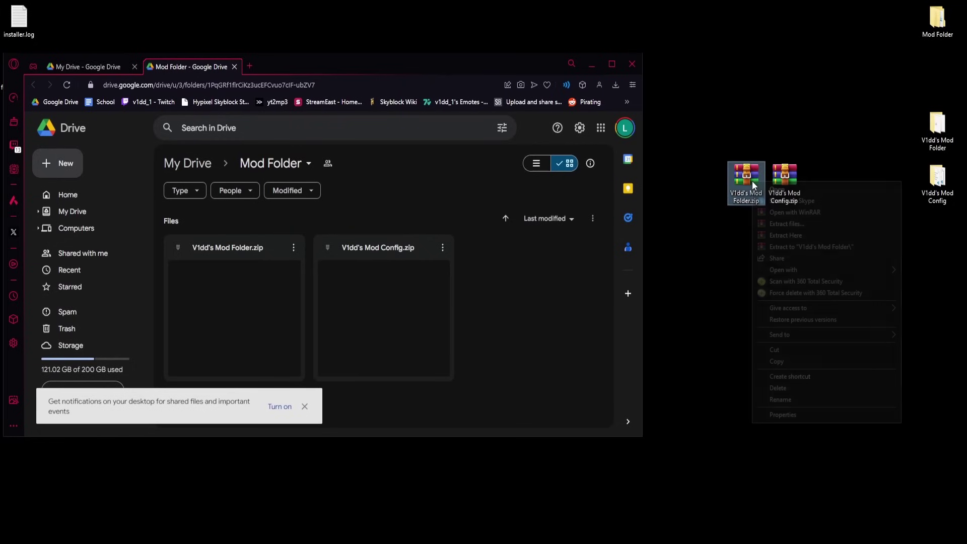
click(797, 248)
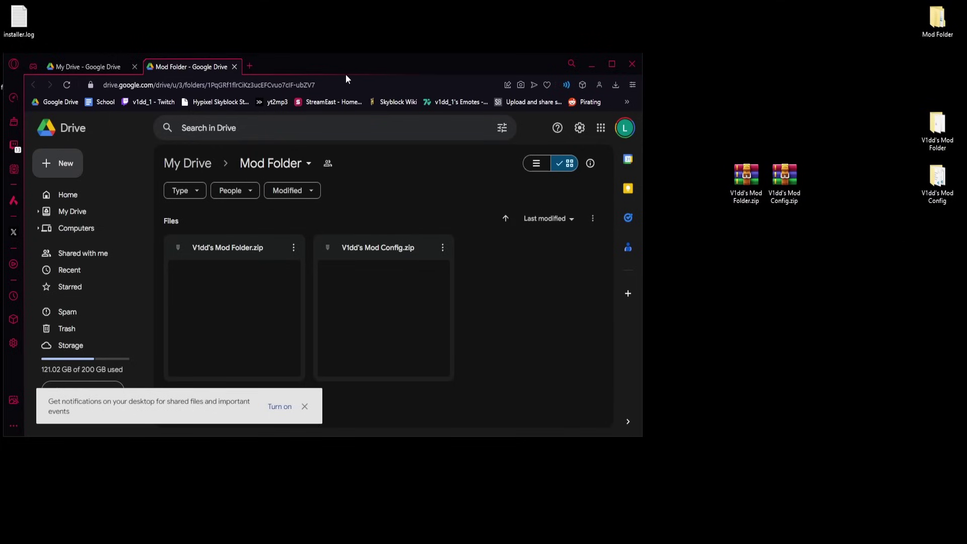
Open V1dd's Mod Folder.zip in WinRAR and examine the mod files in its inner folder, returning to the archive root.
drag(360, 65, 359, 188)
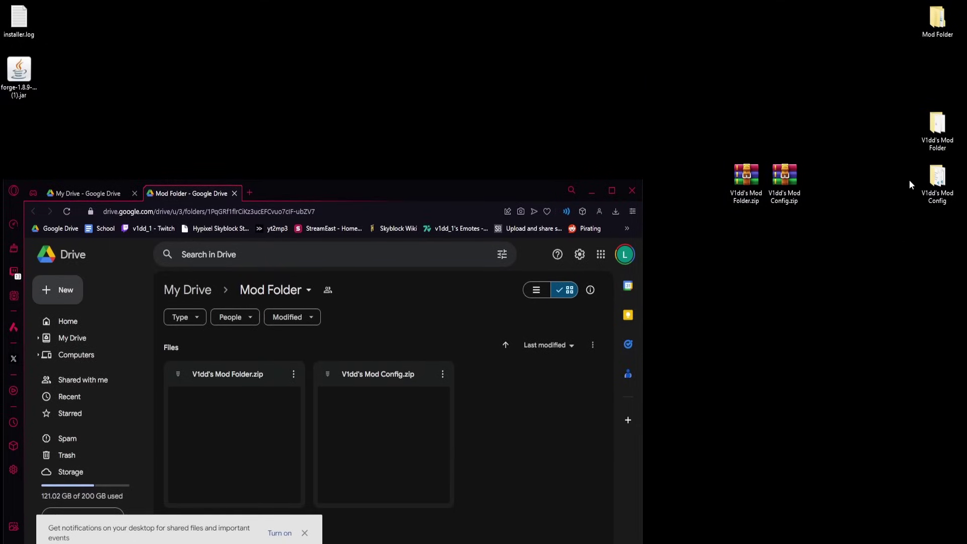
drag(966, 174, 277, 106)
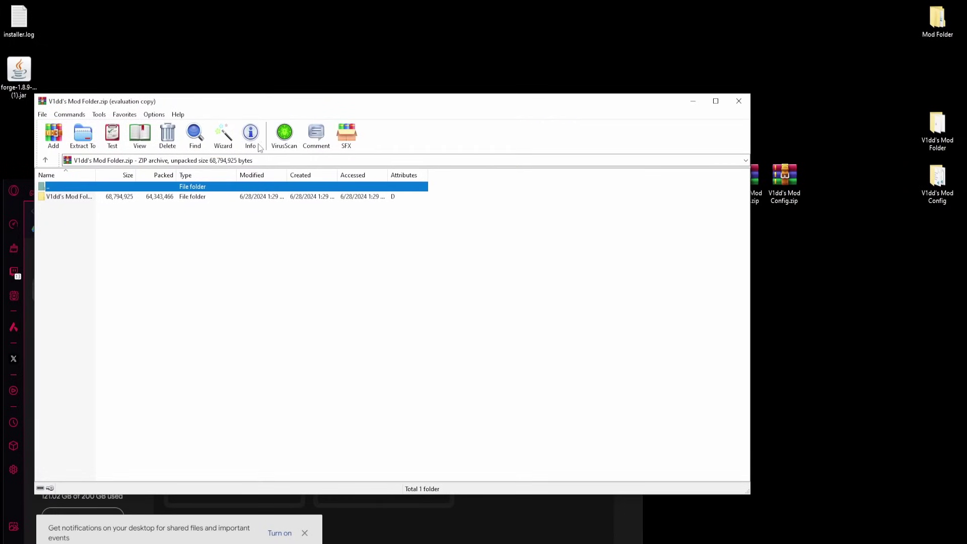
double_click(72, 201)
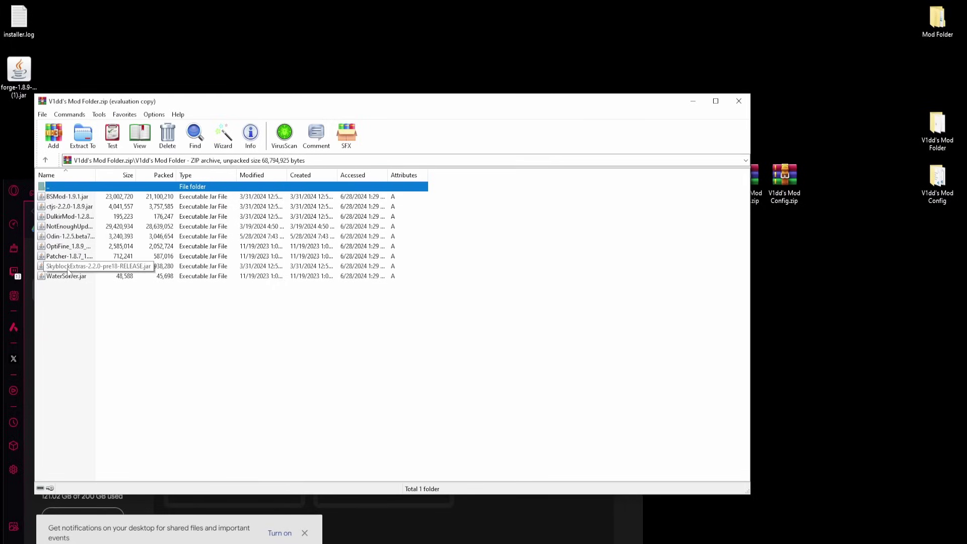
click(45, 160)
Go to %appdata% and open the mods folder inside .minecraft.
key(super+s)
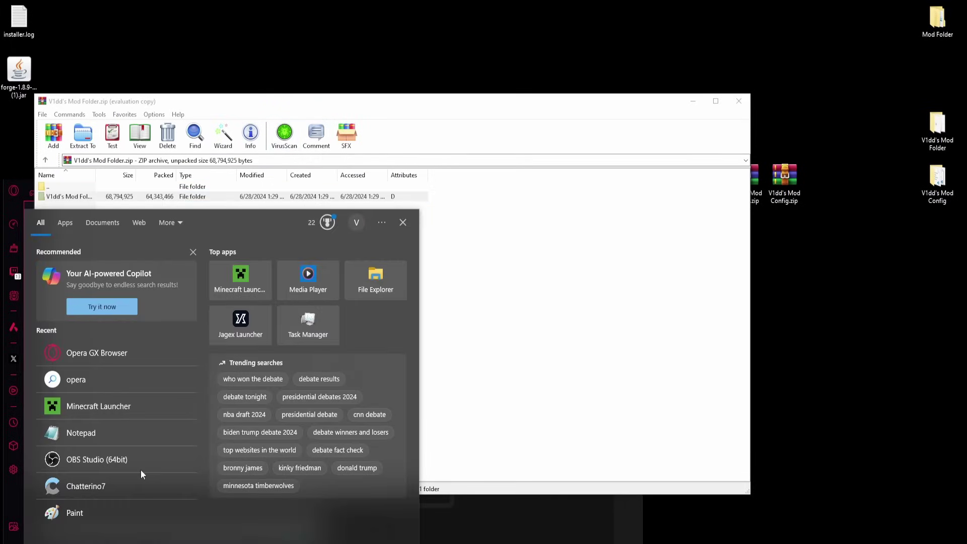
text(%appdata%)
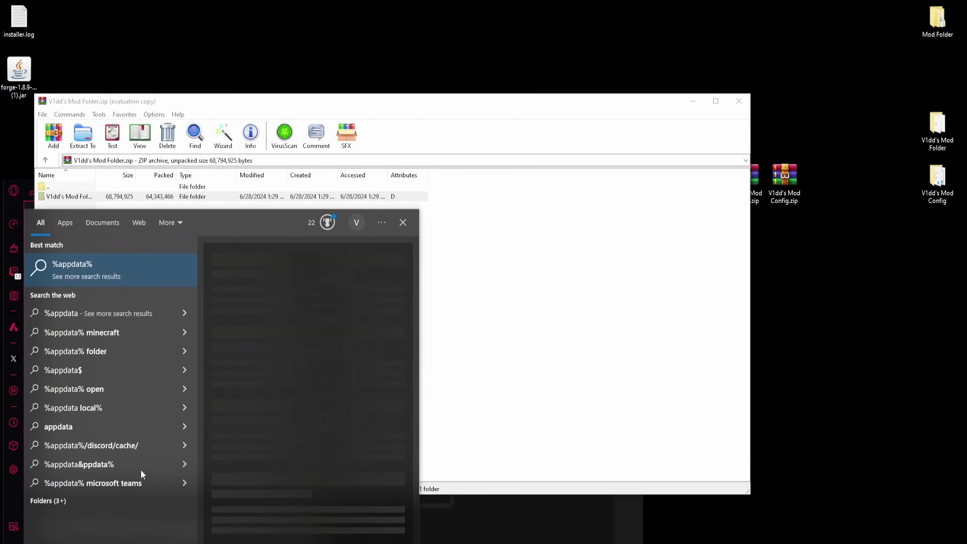
key(Return)
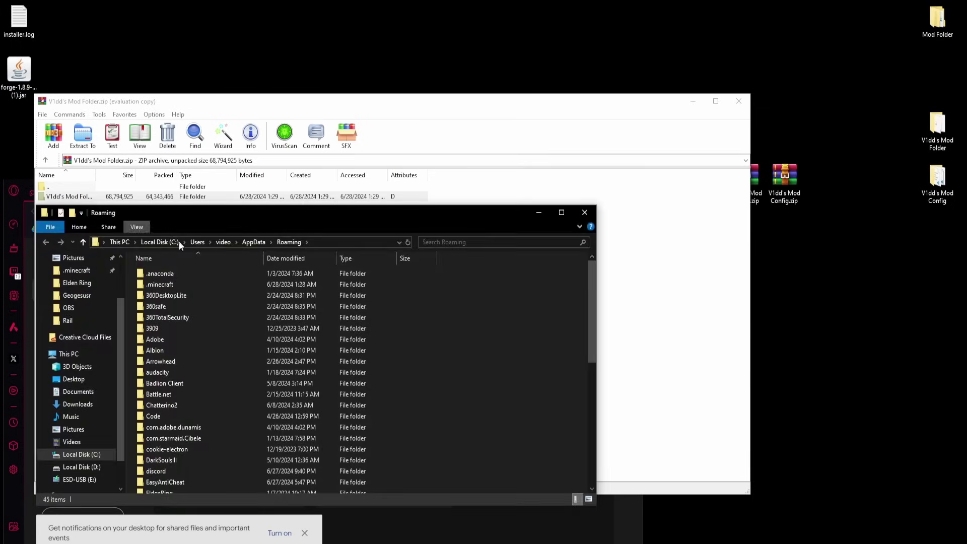
scroll(271, 342, down, 4)
scroll(176, 274, up, 4)
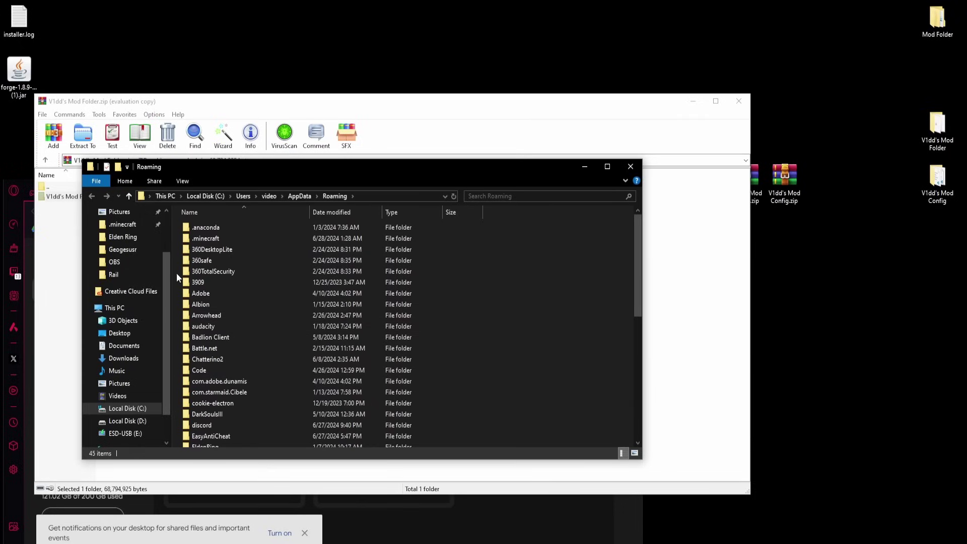
double_click(217, 239)
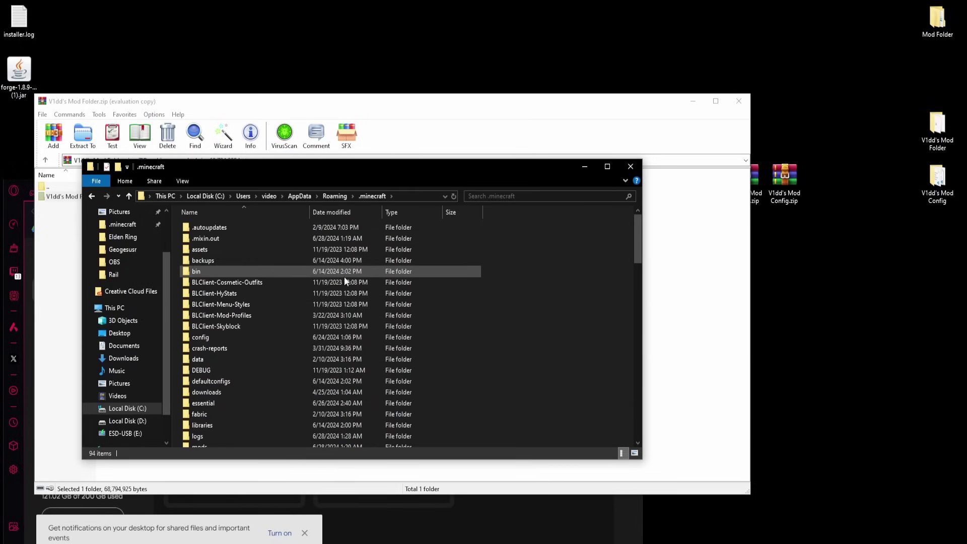
scroll(219, 432, down, 2)
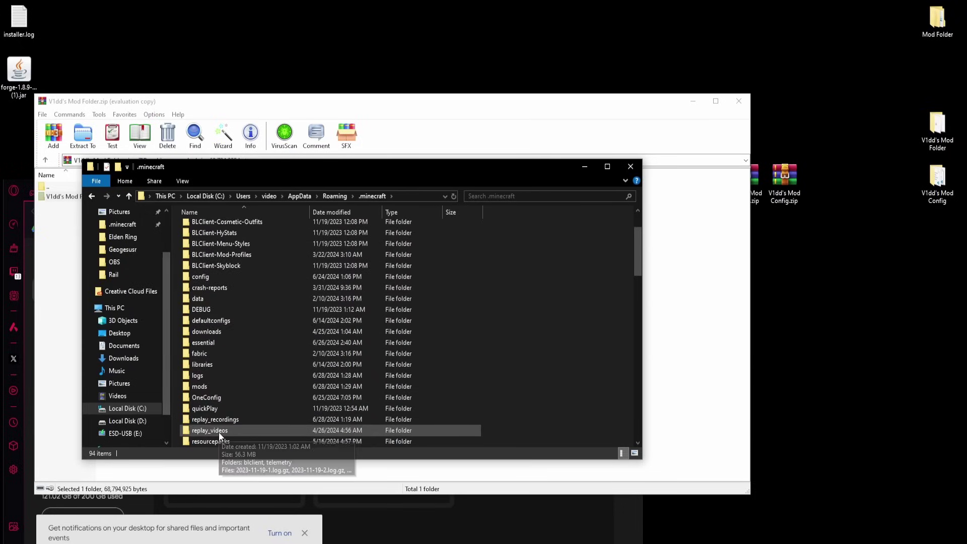
scroll(212, 267, up, 2)
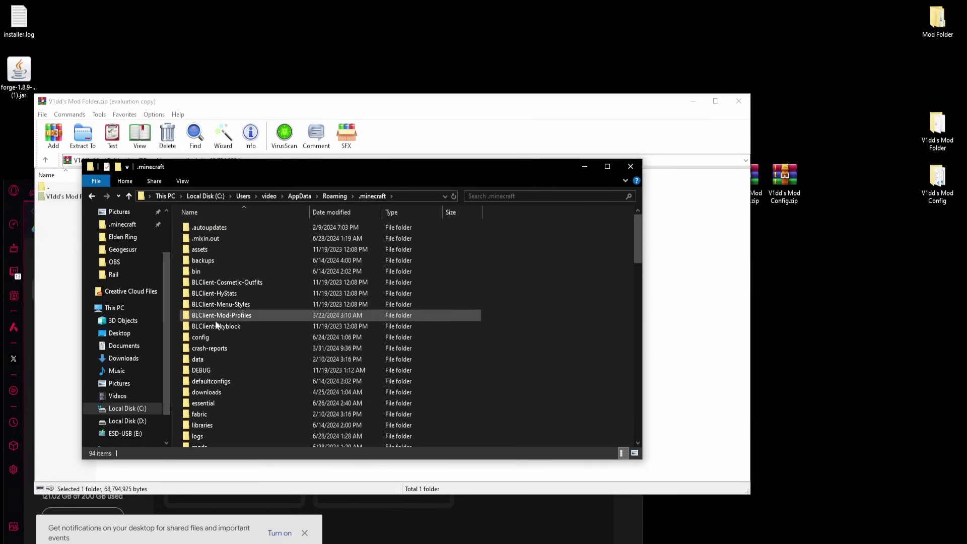
scroll(252, 368, down, 2)
double_click(218, 387)
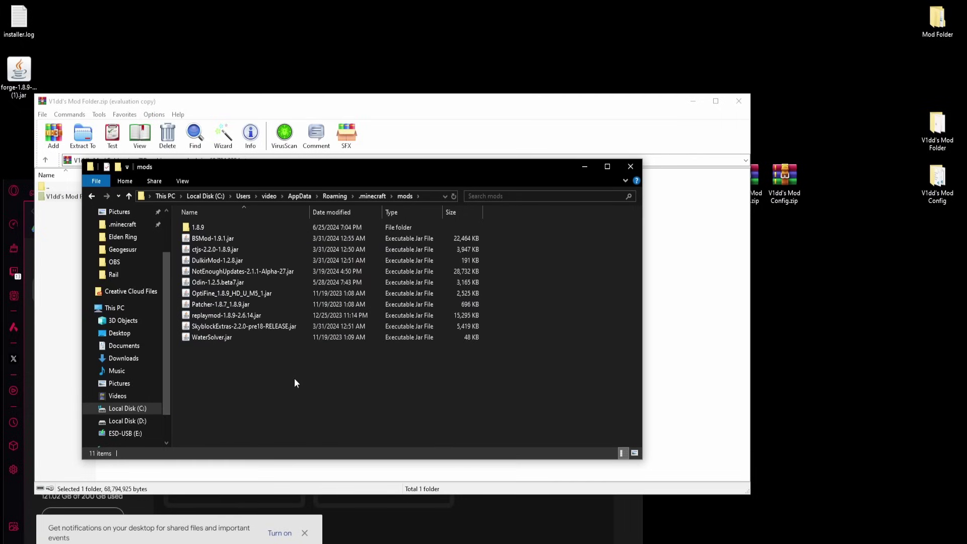
Copy all the jar files from the archive's V1dd's Mod Folder into the .minecraft mods folder.
drag(389, 165, 756, 140)
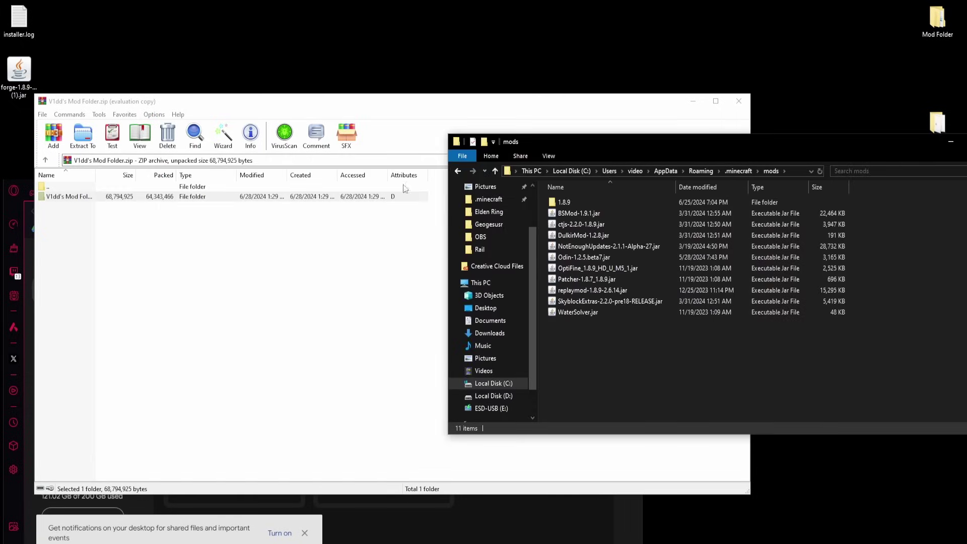
click(186, 196)
double_click(186, 196)
click(827, 154)
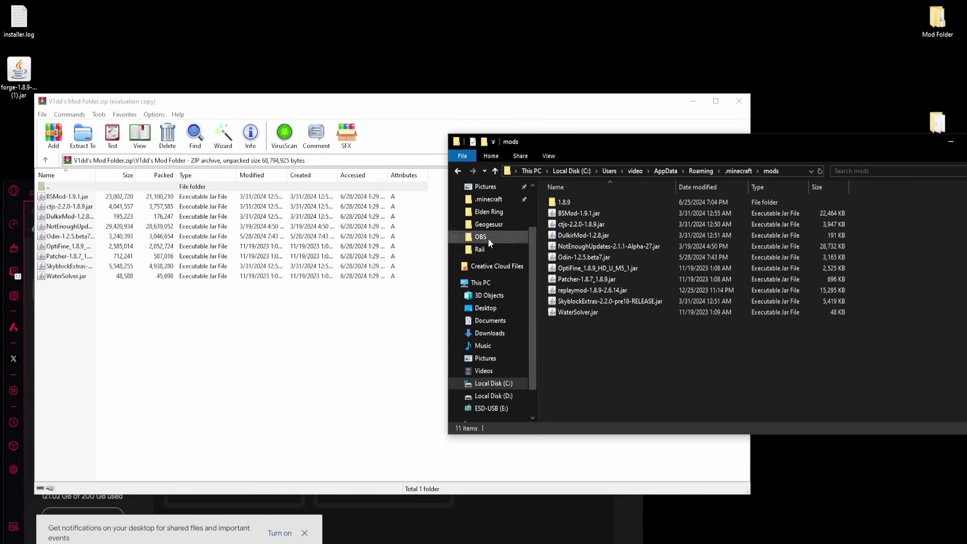
click(177, 308)
key(ctrl+a)
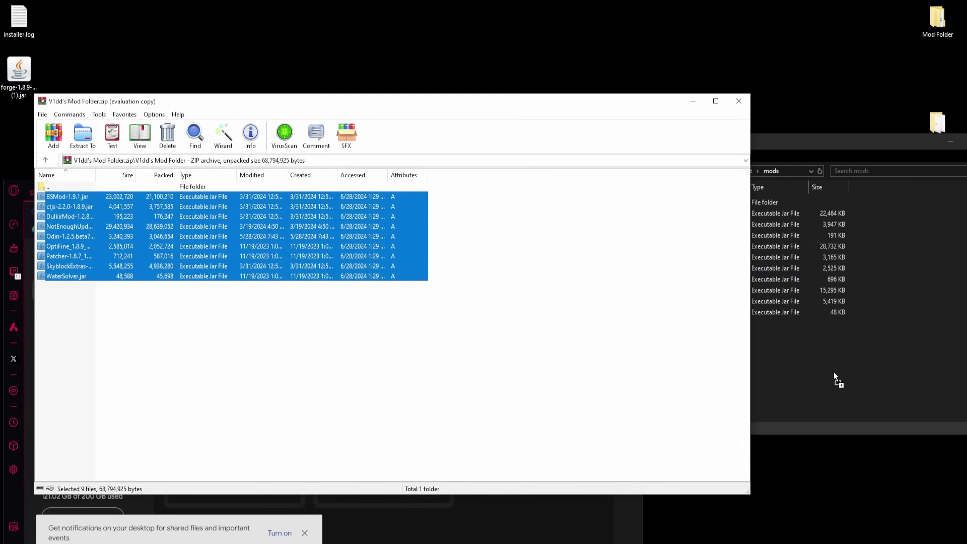
drag(319, 252, 863, 405)
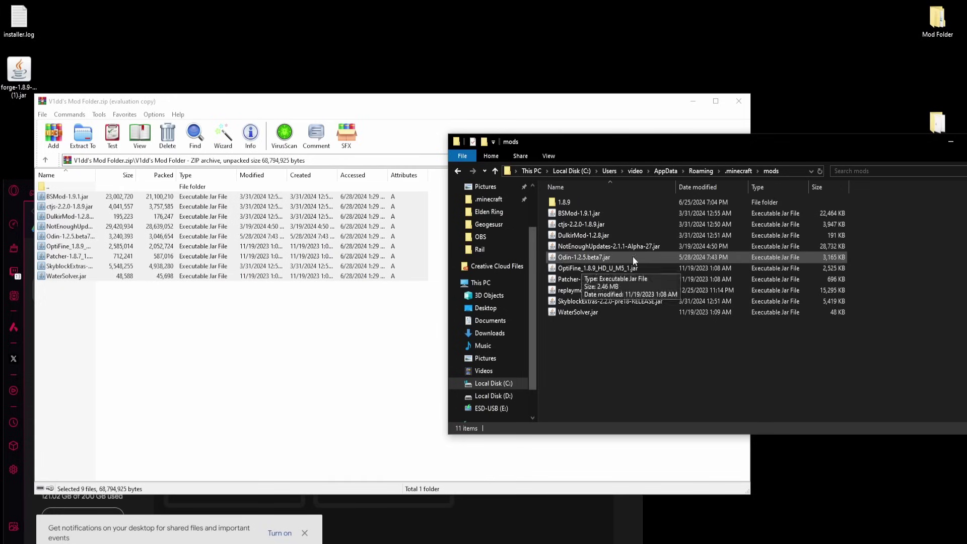
Return from mods to the .minecraft folder and close the V1dd's Mod Folder.zip archive window.
key(alt+Up)
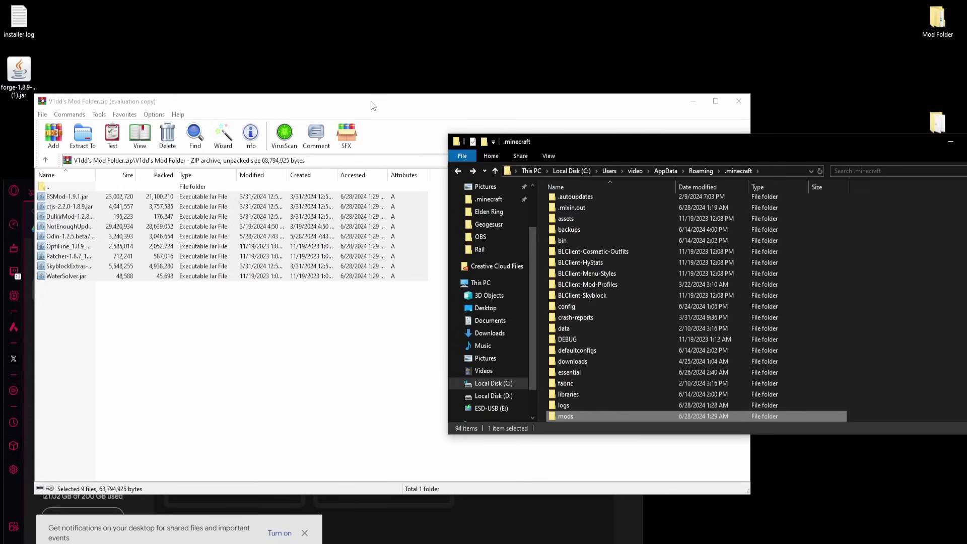
drag(373, 105, 392, 109)
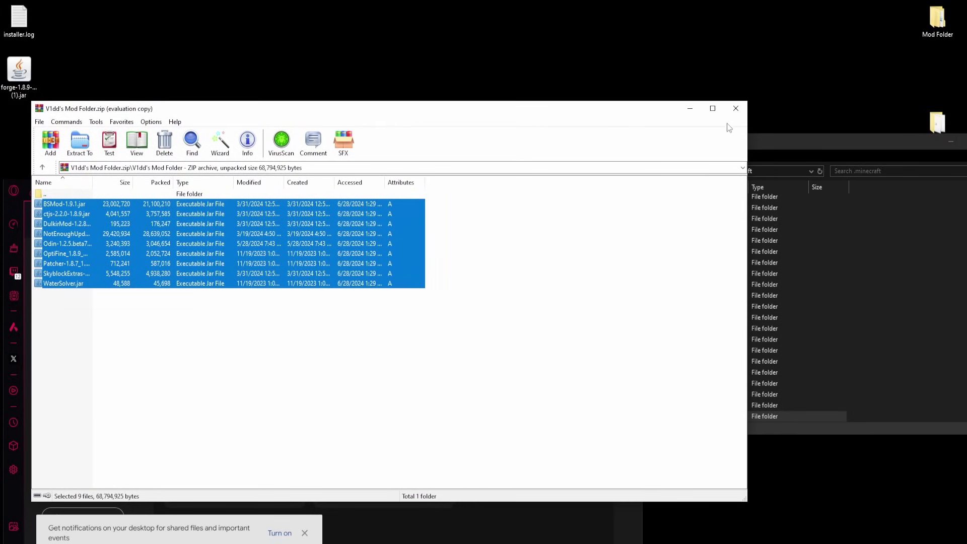
click(736, 108)
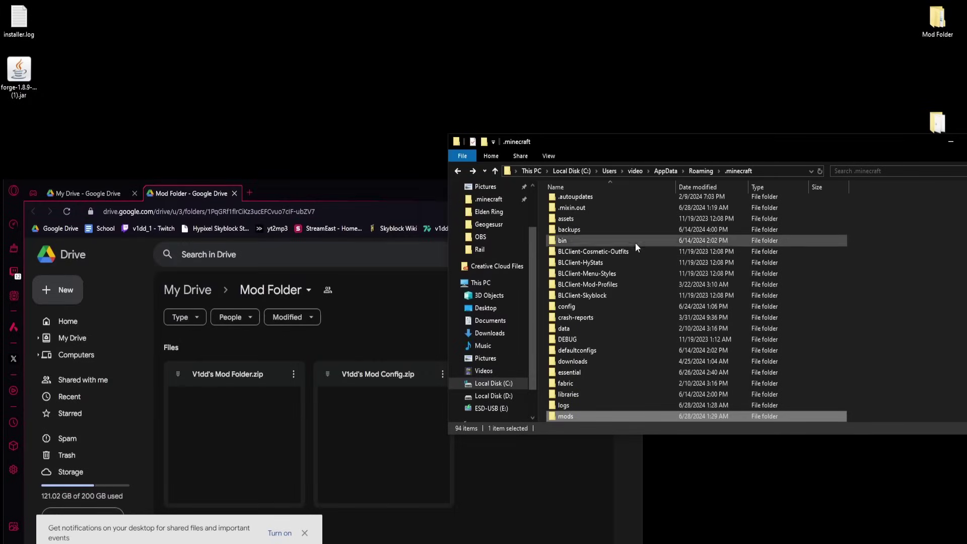
Examine the contents of the .minecraft config folder and its earlytweaker subfolder, and close the folder window.
double_click(578, 309)
scroll(618, 242, down, 2)
scroll(848, 271, up, 2)
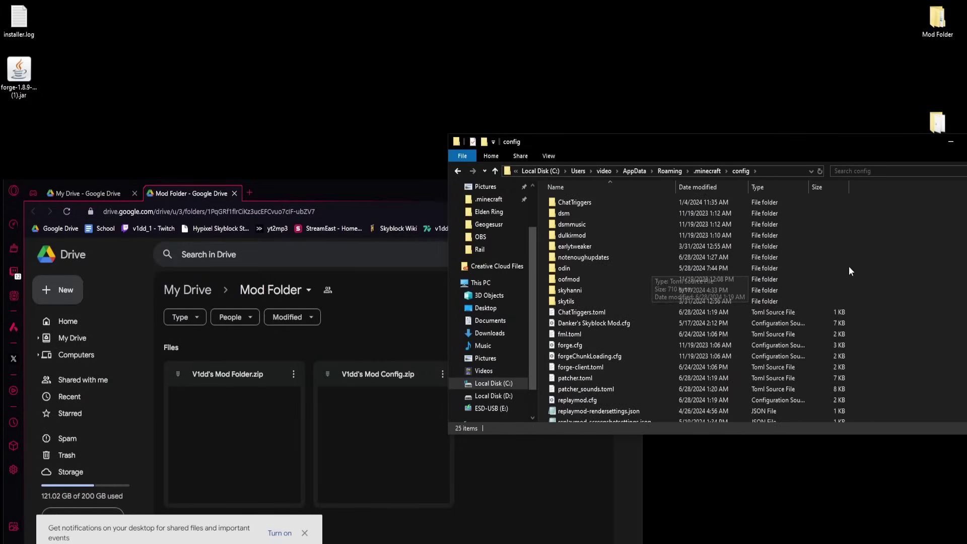
double_click(603, 248)
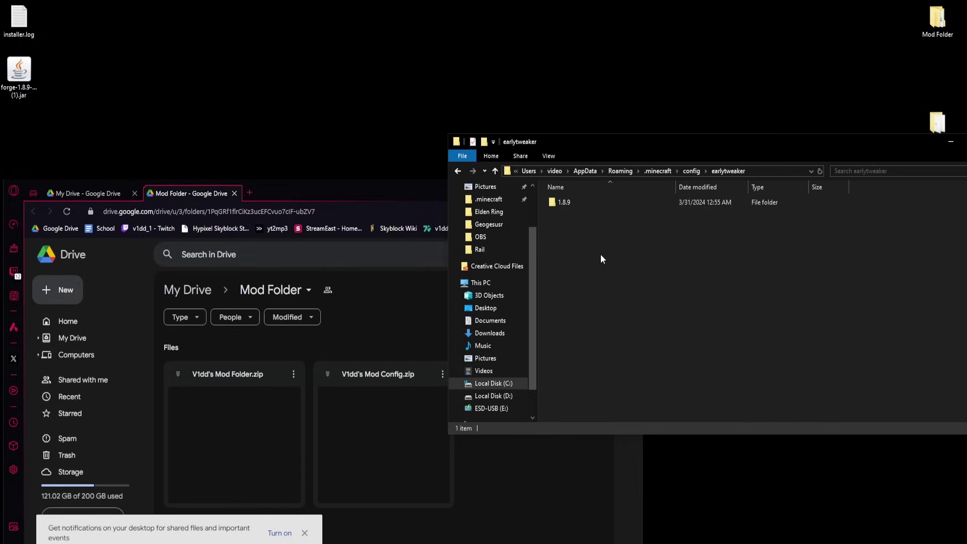
click(457, 170)
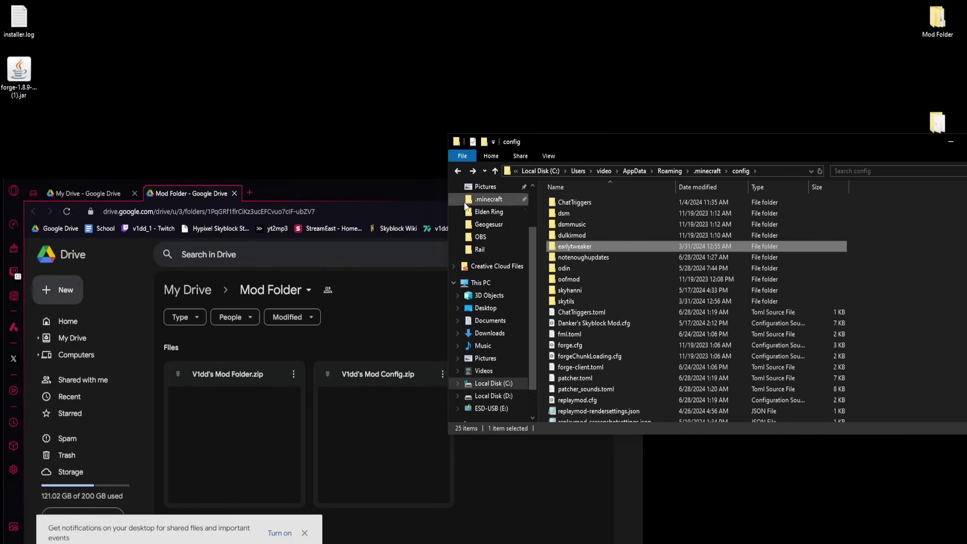
key(alt+F4)
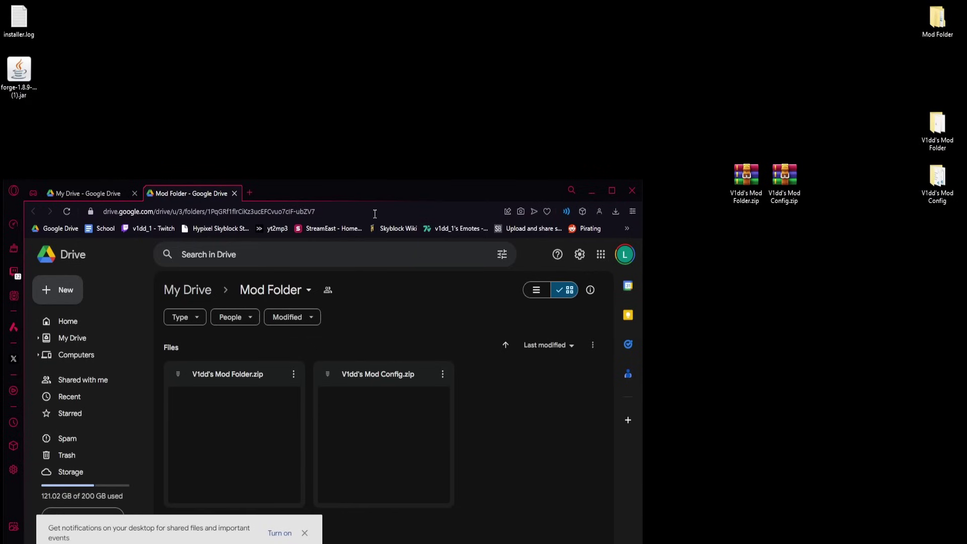
drag(383, 197, 439, 78)
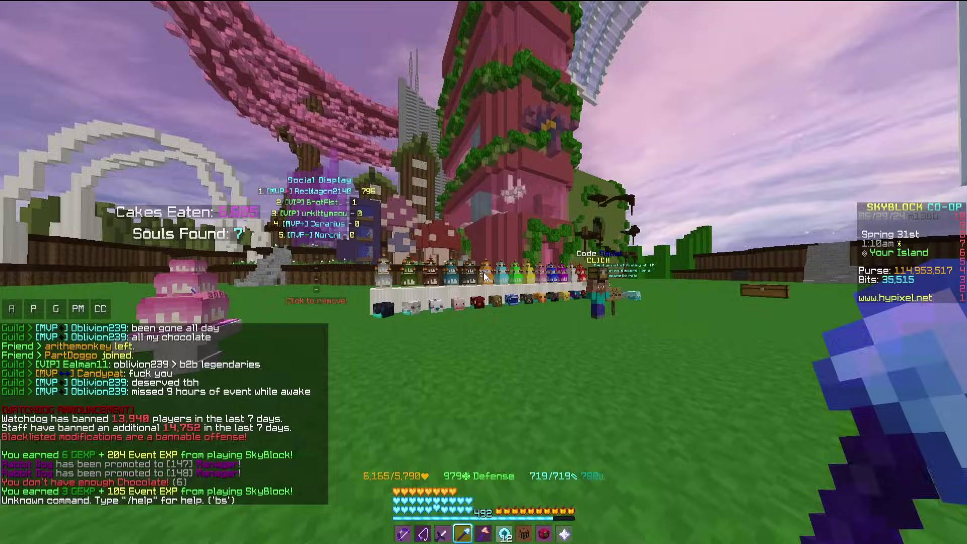
Switch to Minecraft, run /st to open Skytils, and look through the General settings in its Config.
text(/st)
key(Return)
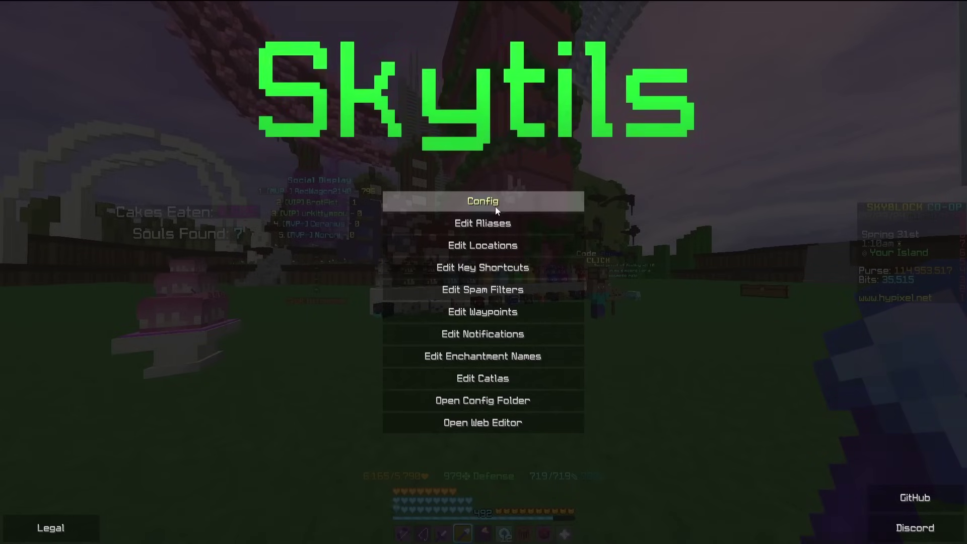
click(554, 202)
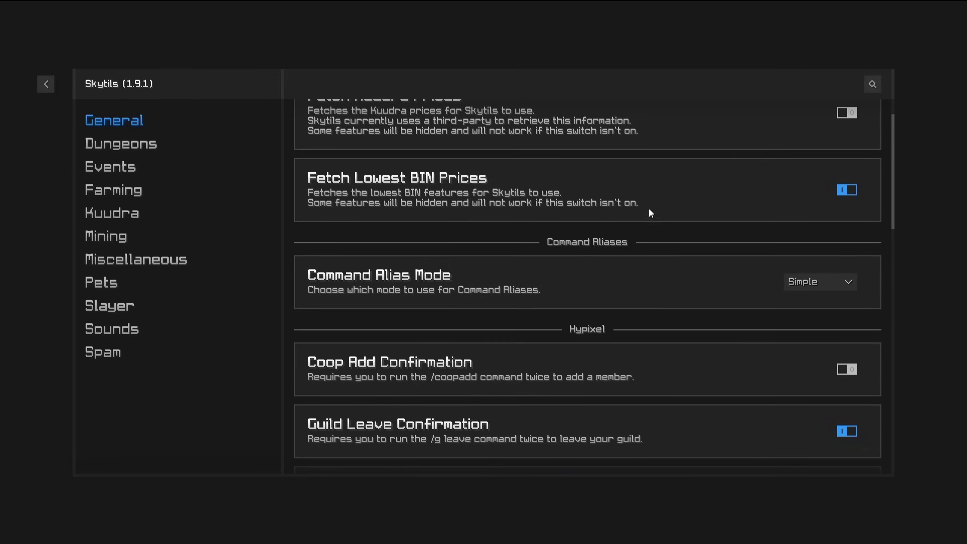
drag(898, 147, 897, 384)
Browse the Skytils Dungeons, Events and Farming categories, and return to the Dungeons settings to look through them.
click(121, 144)
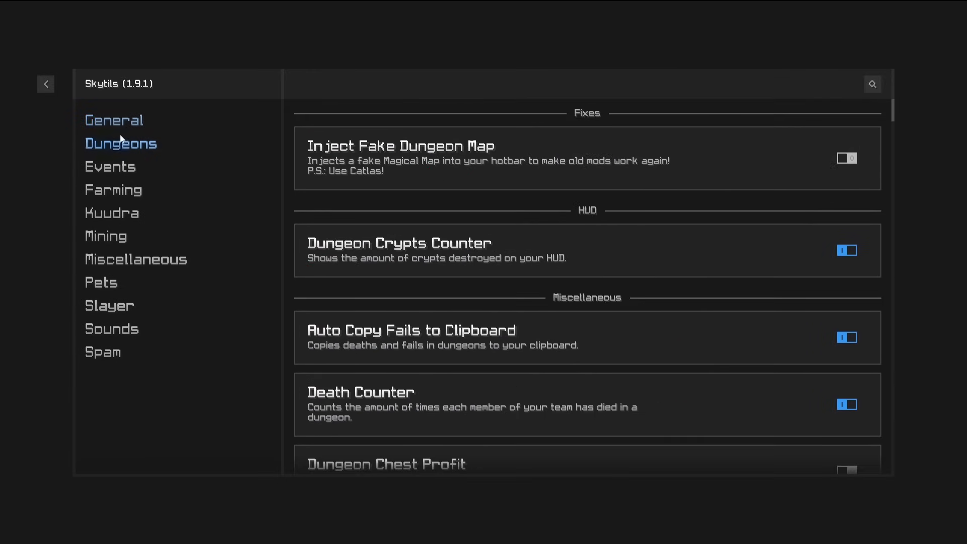
click(117, 167)
click(115, 190)
click(99, 146)
scroll(321, 192, down, 10)
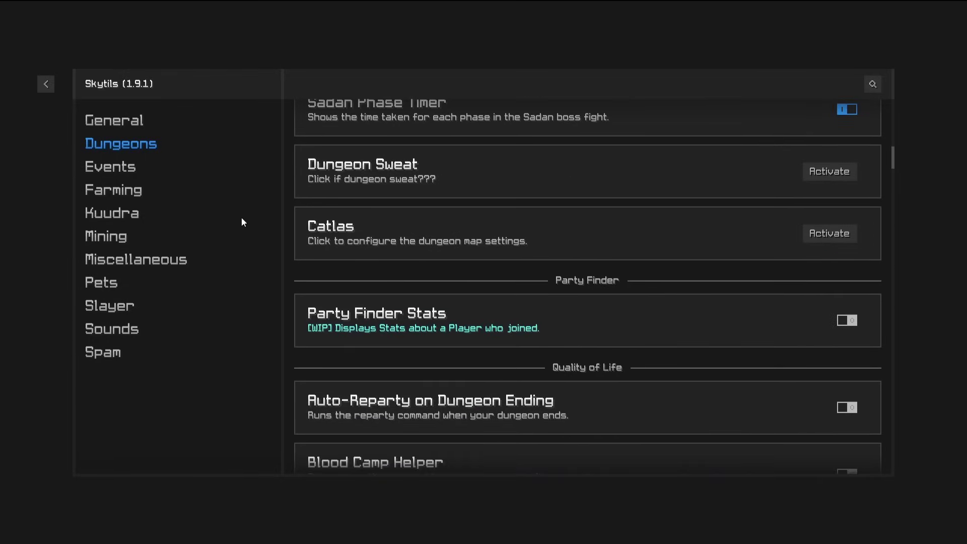
Look through the Skytils Mining settings, from Crystal Hollows to Quality of Life, and exit to the game.
click(83, 237)
scroll(428, 189, down, 3)
scroll(380, 187, up, 3)
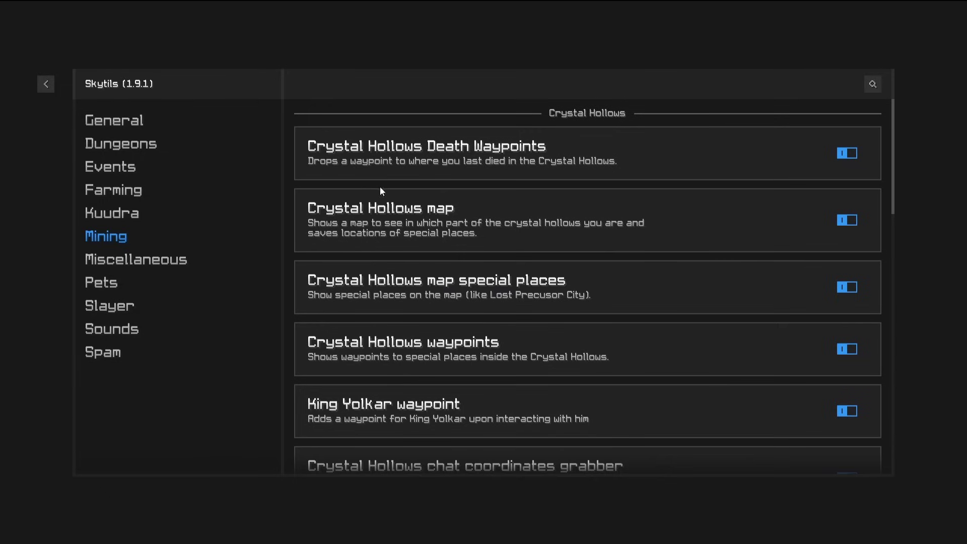
scroll(426, 192, down, 6)
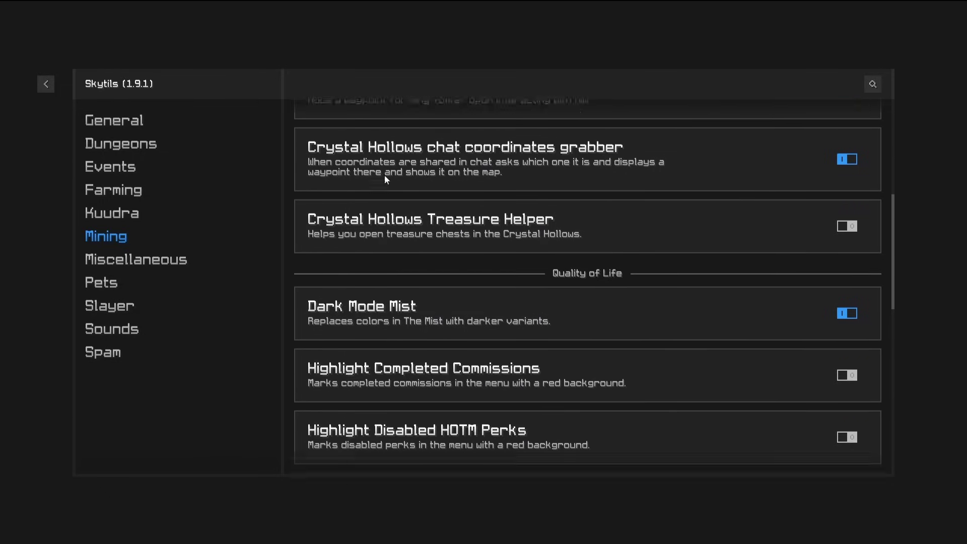
scroll(400, 203, down, 3)
key(Escape)
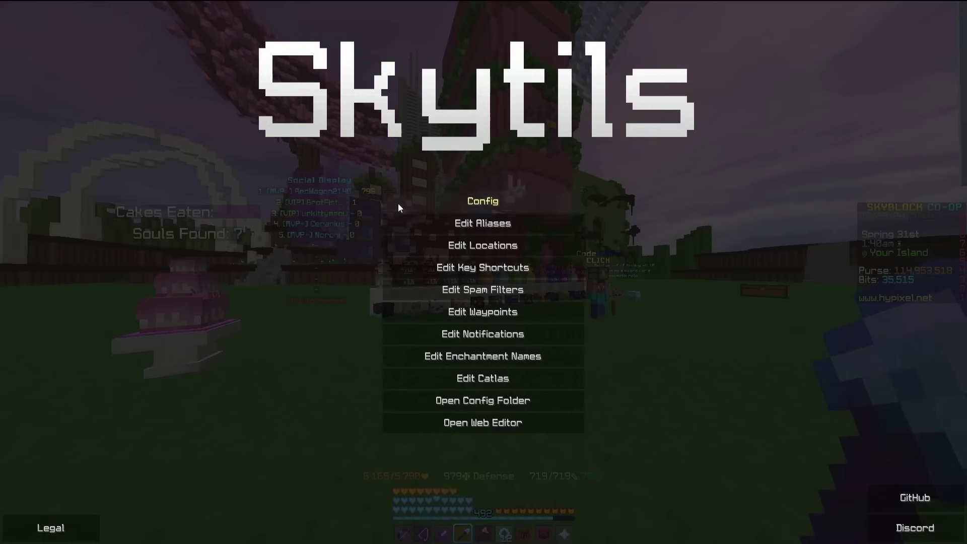
key(Escape)
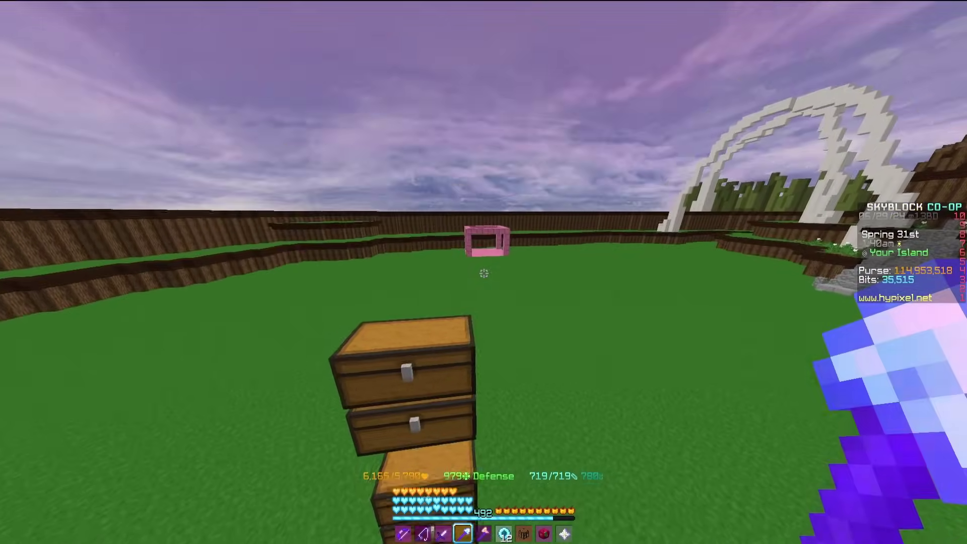
Reopen Skytils with /st, examine the commands and key bindings in its Key Shortcuts list, and close the menus.
text(/st)
key(Return)
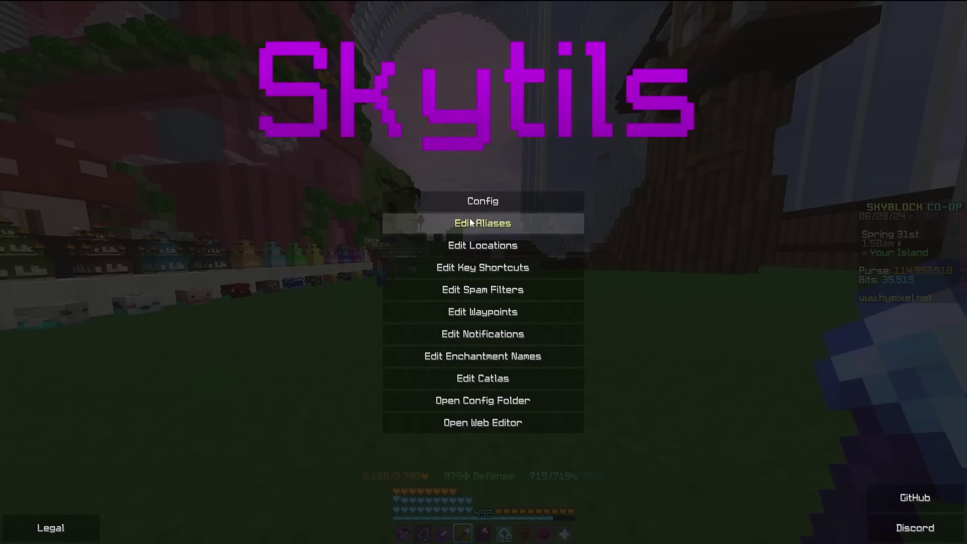
click(483, 226)
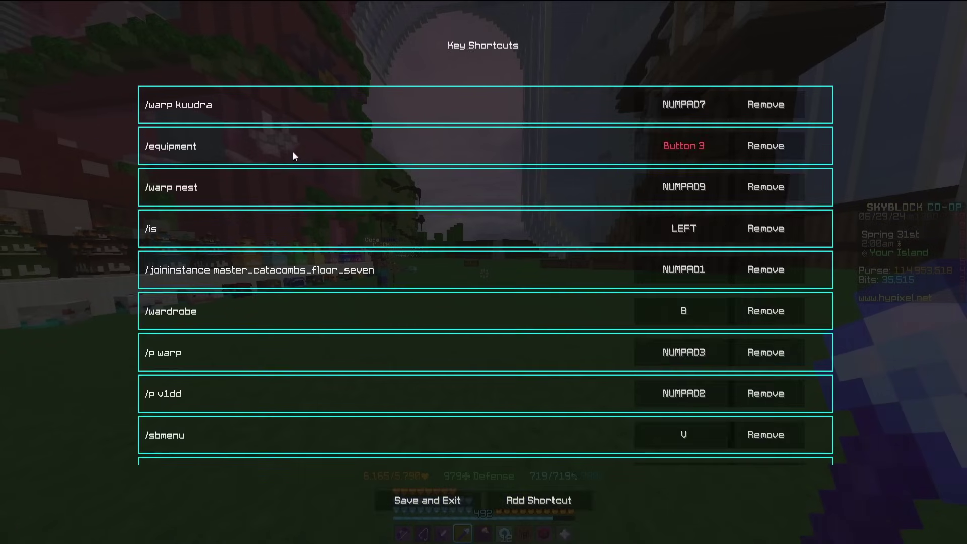
scroll(249, 153, down, 4)
scroll(319, 225, up, 3)
scroll(252, 112, up, 2)
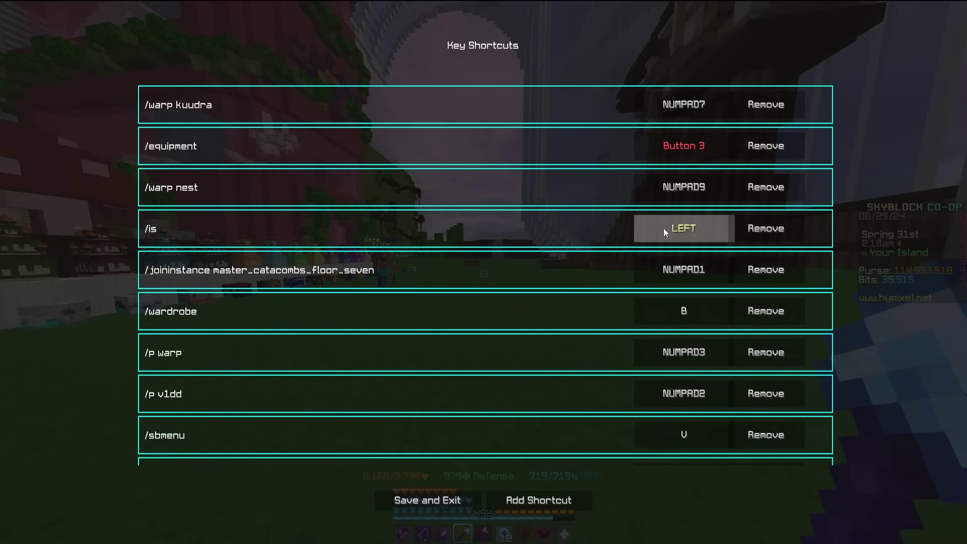
key(Escape)
key(Escape)
Warp to the private island with the key shortcut bound to /is and walk around there.
key(Left)
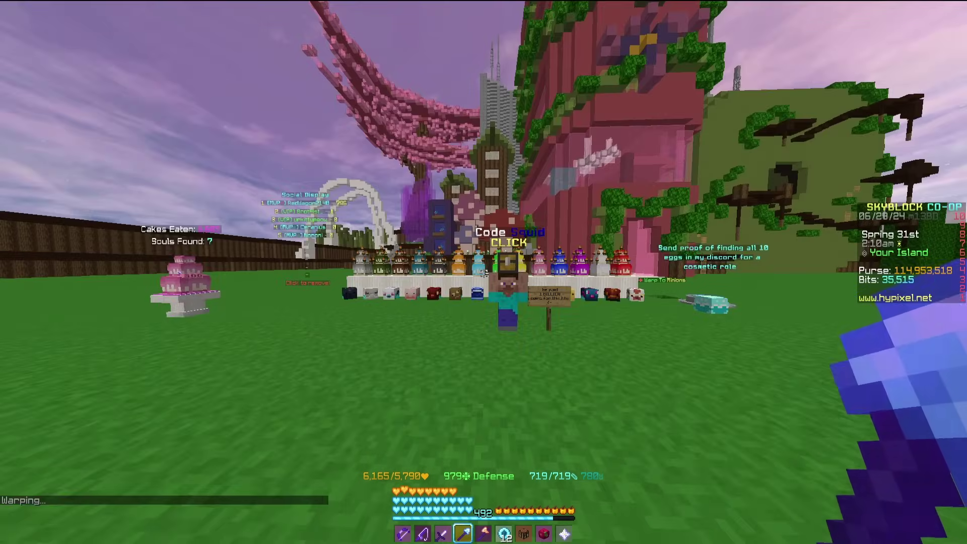
key(w)
key(space)
key(a)
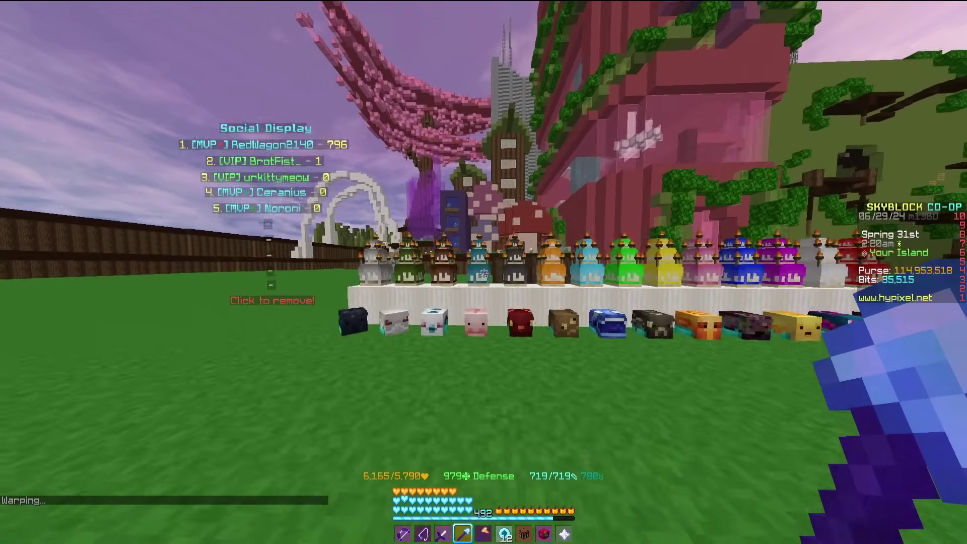
key(s)
Open the Skytils waypoint editor, switch from Private Island to The Garden and Dungeon, and look through the Dungeon waypoints.
key(slash)
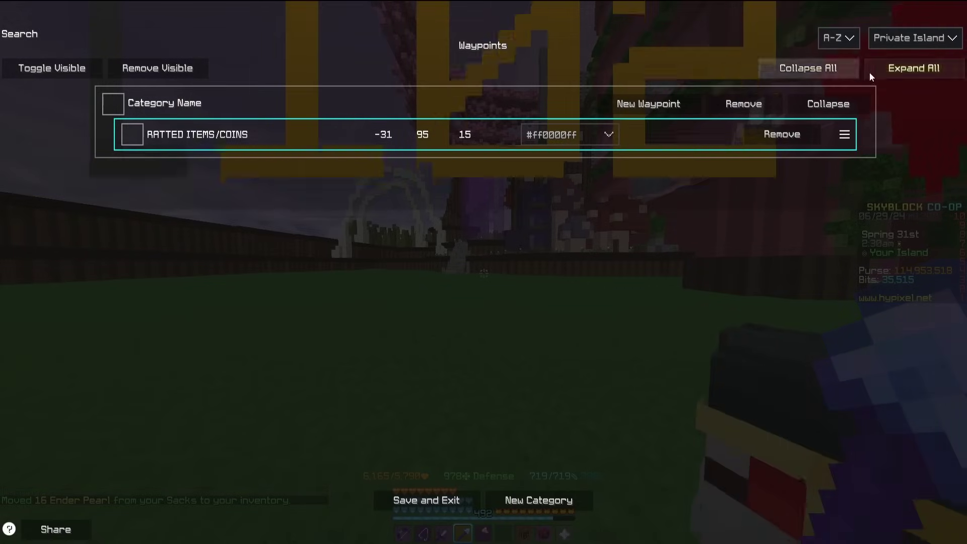
click(909, 39)
click(860, 52)
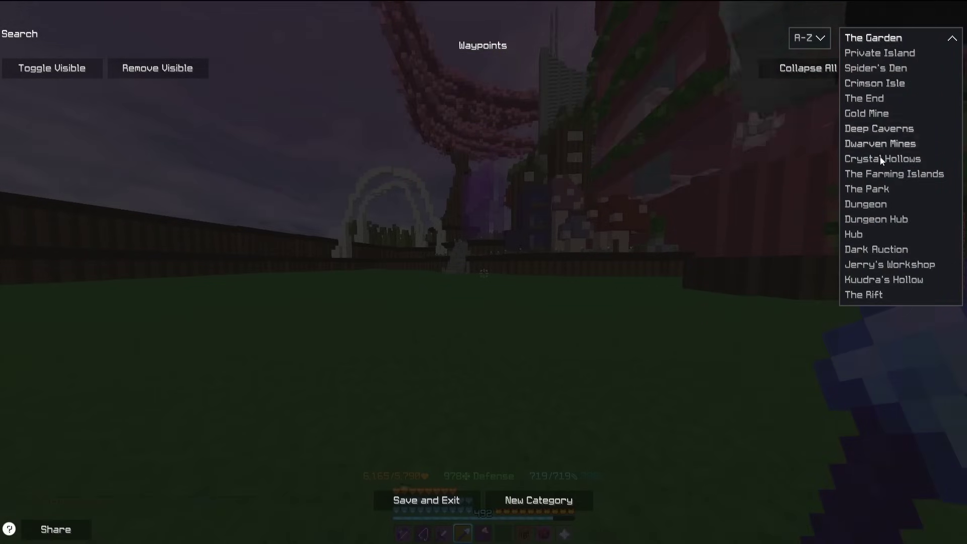
click(877, 220)
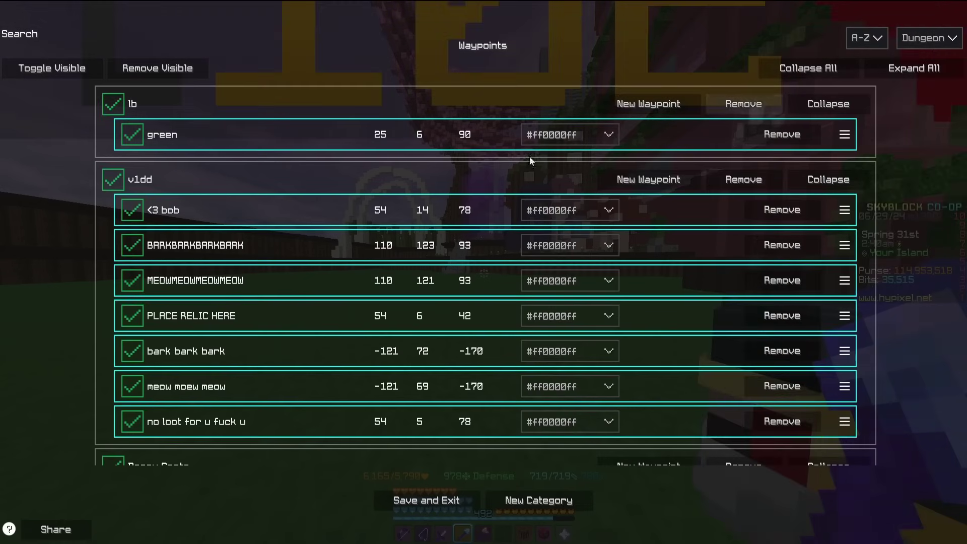
scroll(466, 175, down, 1)
scroll(277, 152, up, 1)
scroll(215, 160, down, 1)
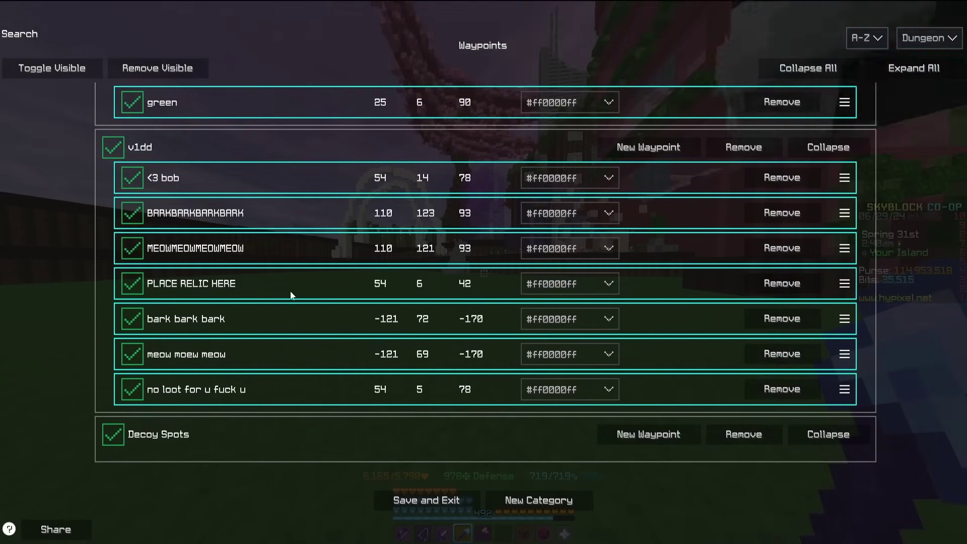
scroll(270, 316, up, 1)
Look through the redstone waypoints for Crystal Hollows, collapse that category, and save and exit the waypoint editor.
click(928, 38)
click(892, 174)
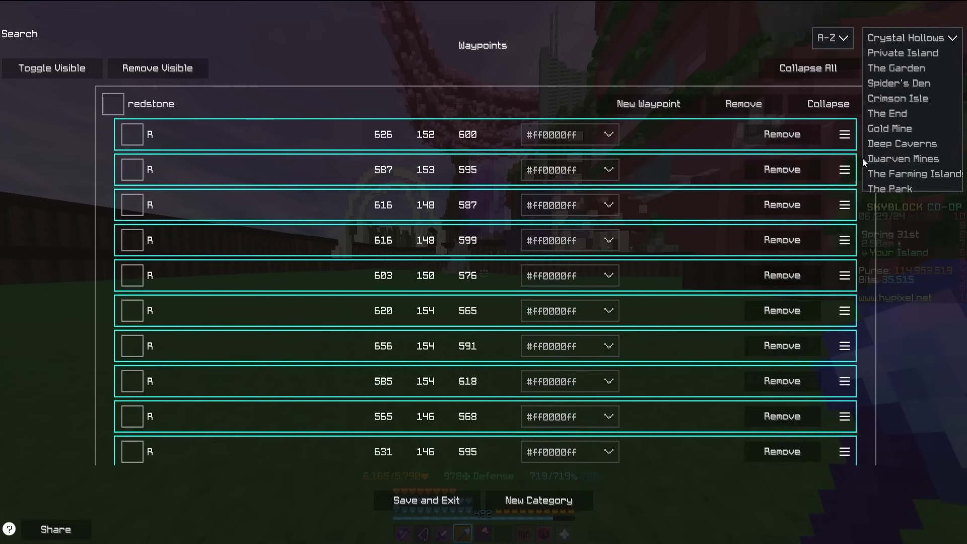
scroll(467, 209, down, 5)
scroll(443, 197, up, 2)
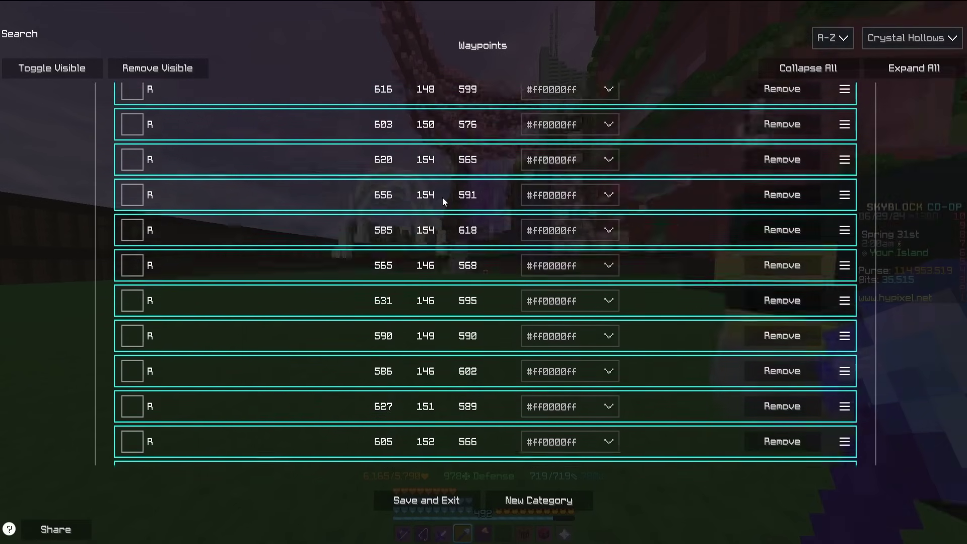
scroll(333, 156, up, 2)
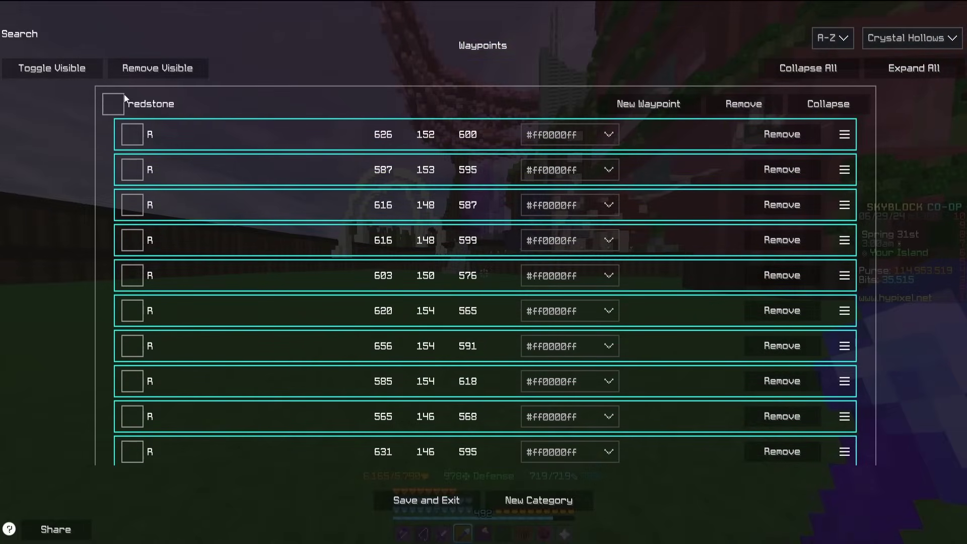
click(807, 109)
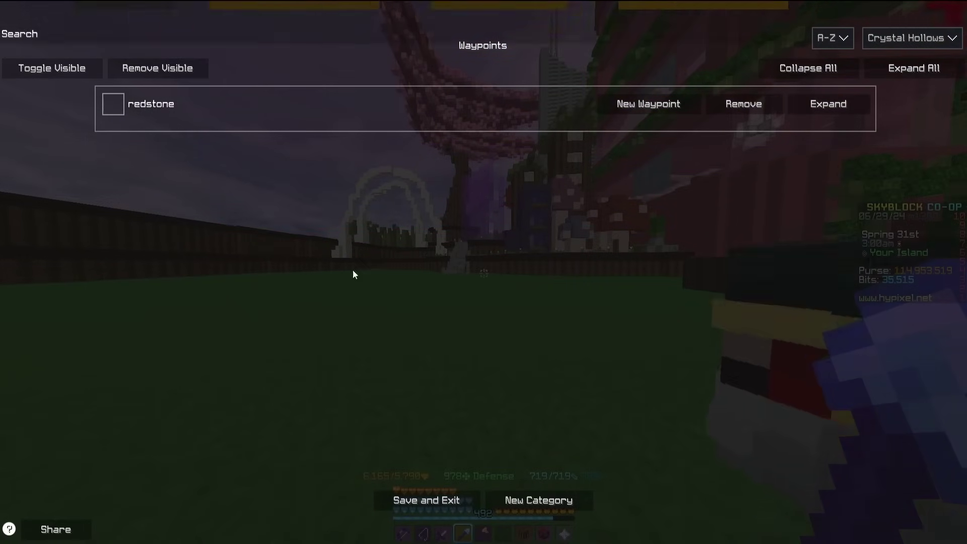
click(429, 507)
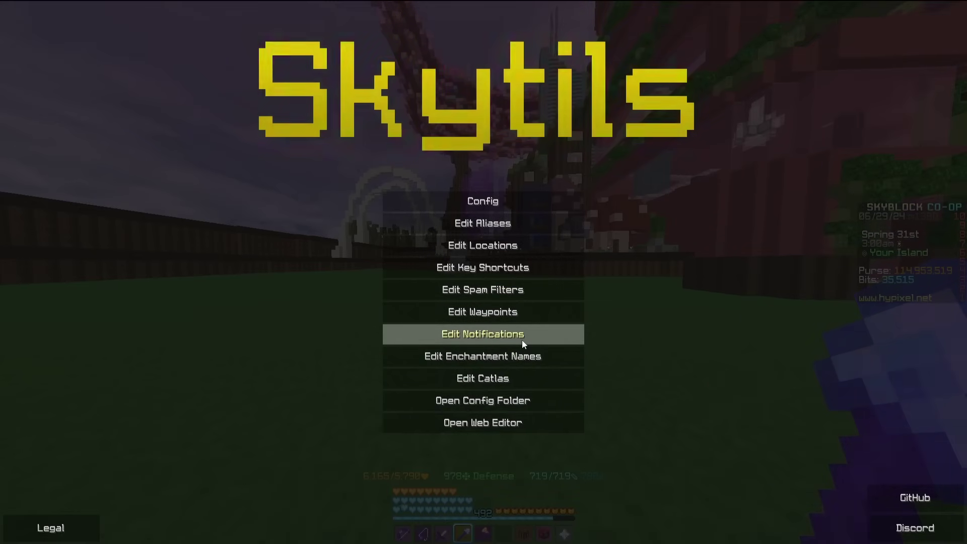
Open the Skytils Custom Notifications, examine the trigger messages and their display texts down to the end, and close the list.
click(522, 340)
scroll(292, 205, down, 2)
scroll(291, 205, up, 1)
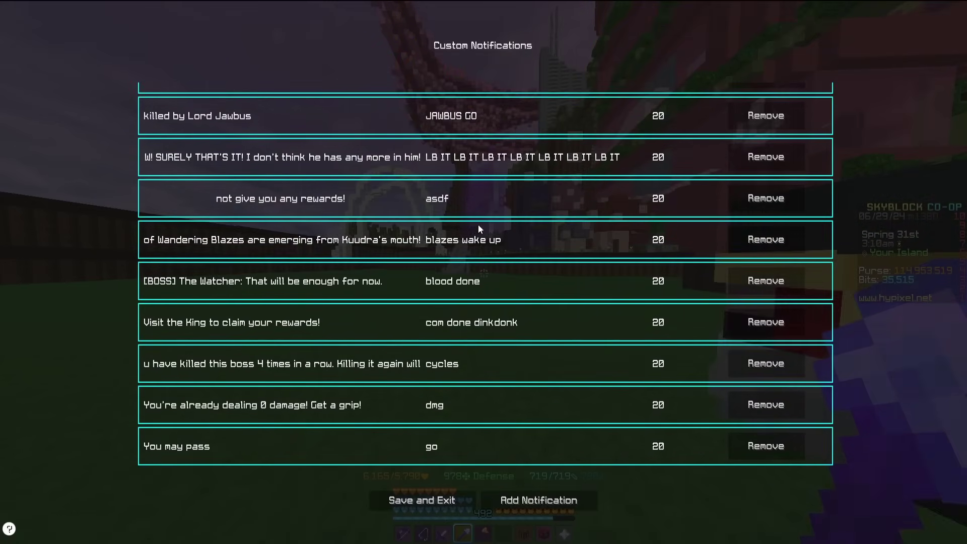
scroll(286, 183, down, 5)
scroll(178, 268, down, 4)
scroll(212, 161, up, 10)
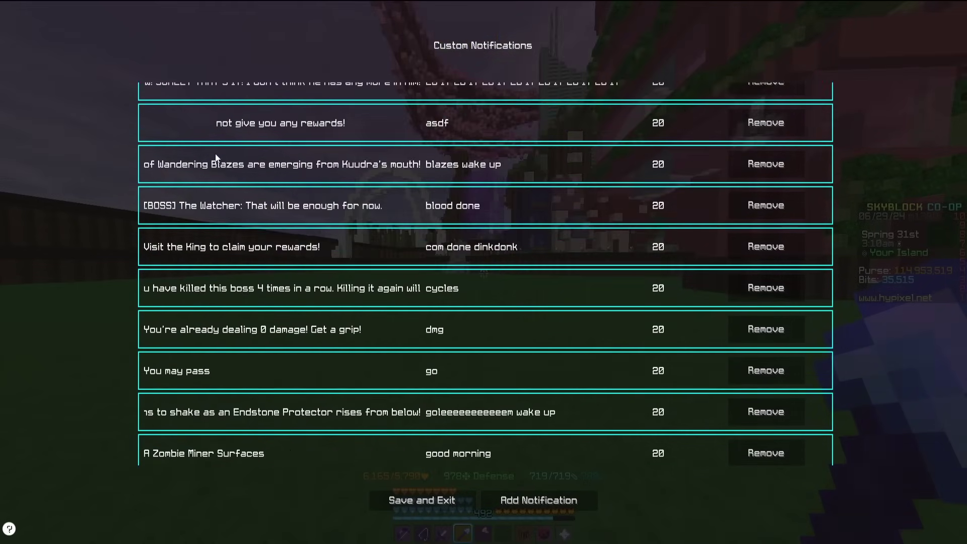
scroll(239, 82, up, 1)
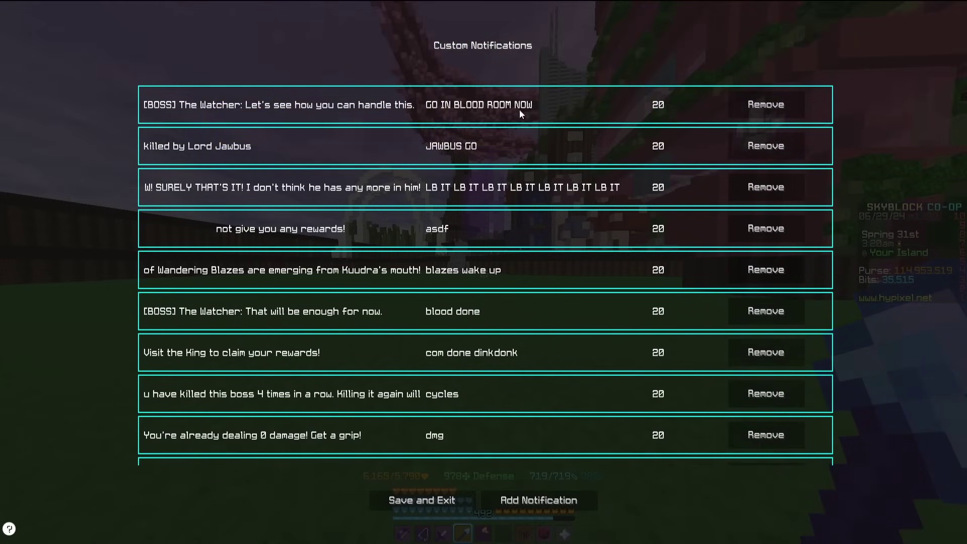
scroll(464, 143, down, 1)
scroll(353, 145, up, 1)
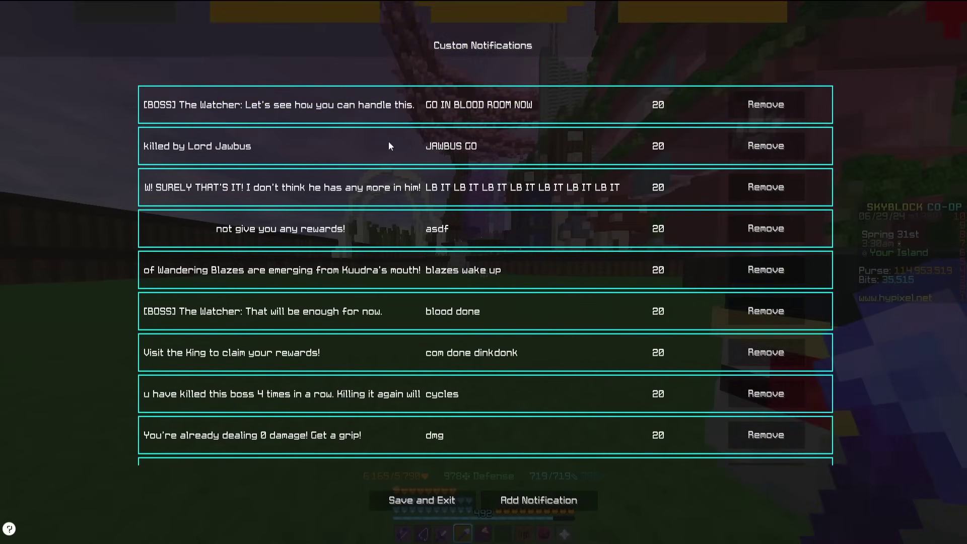
scroll(388, 146, down, 7)
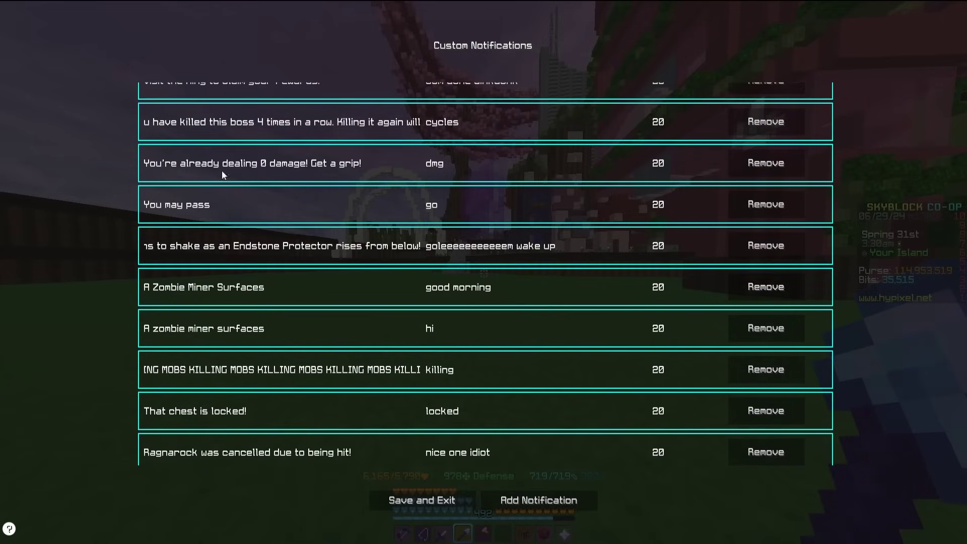
scroll(222, 170, down, 5)
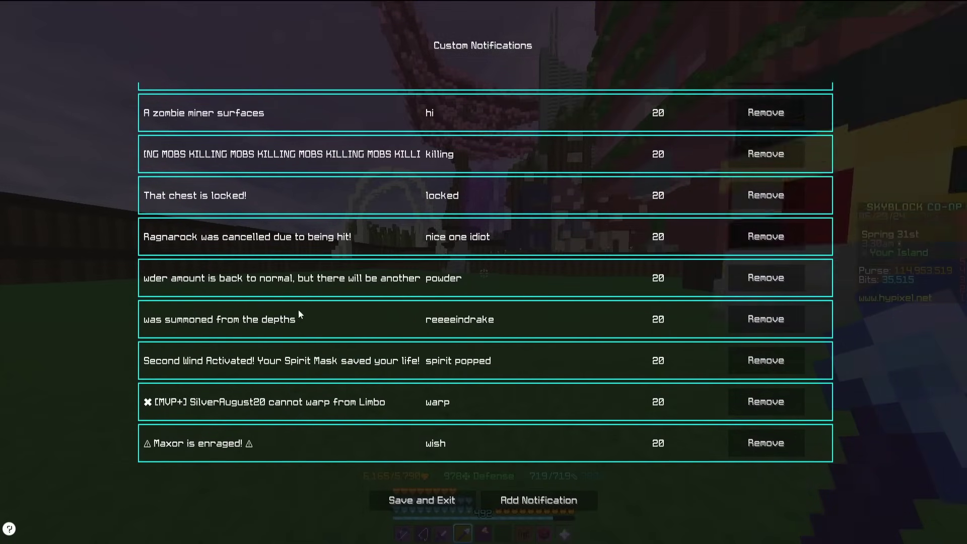
key(Escape)
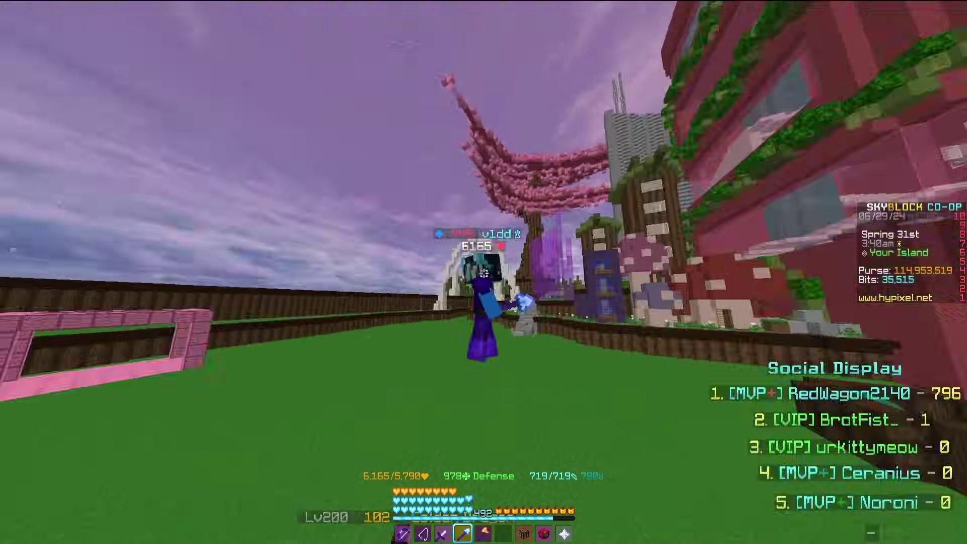
Run /ct modules, view the list of installed modules, and close it.
key(w)
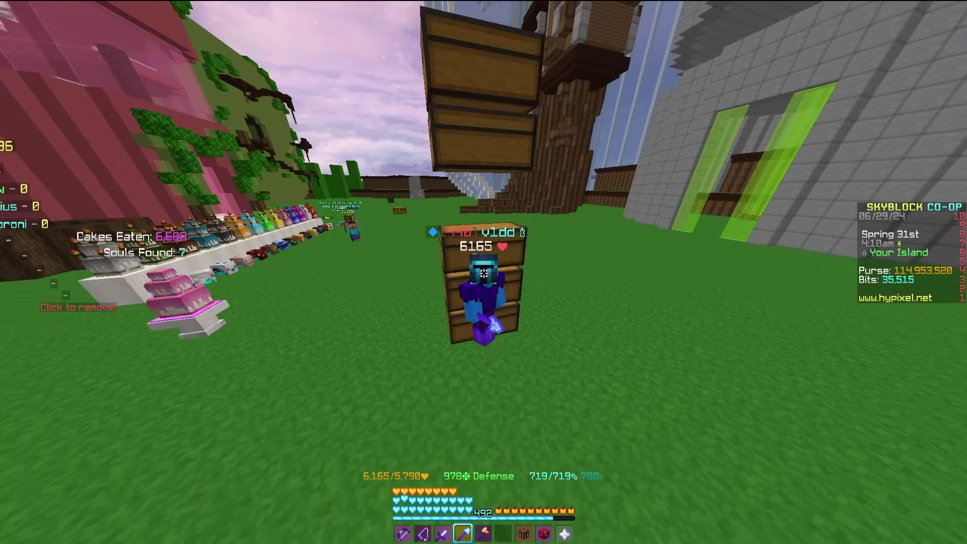
key(slash)
text(ct mod)
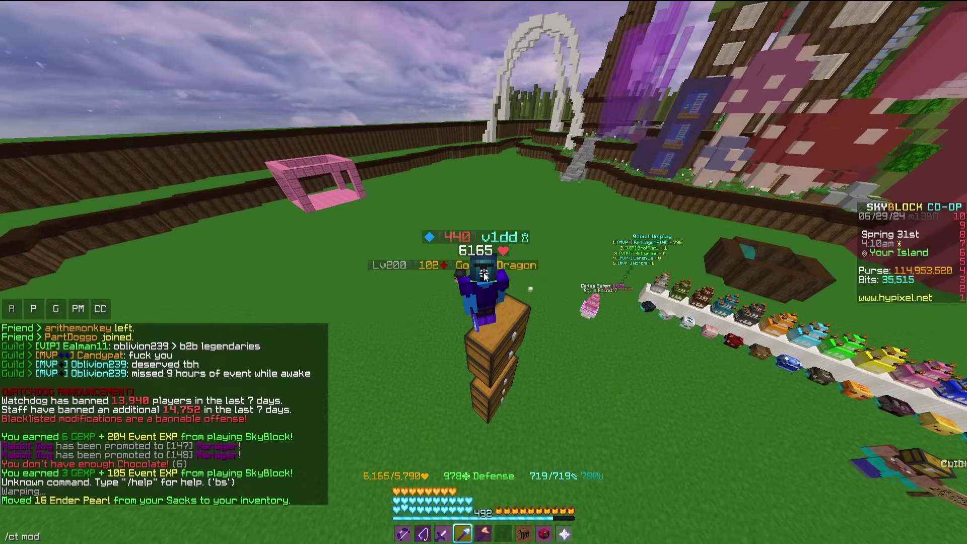
text(ules)
key(Return)
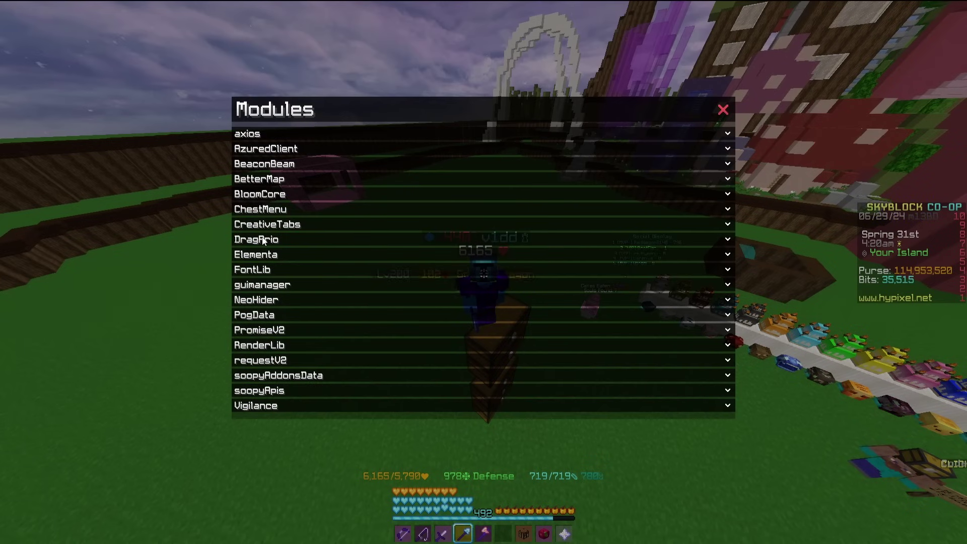
key(Escape)
Run /dragprio, look through its General settings down to the Normal Teams and Purple Teams options, and close them.
key(slash)
text(ct dr)
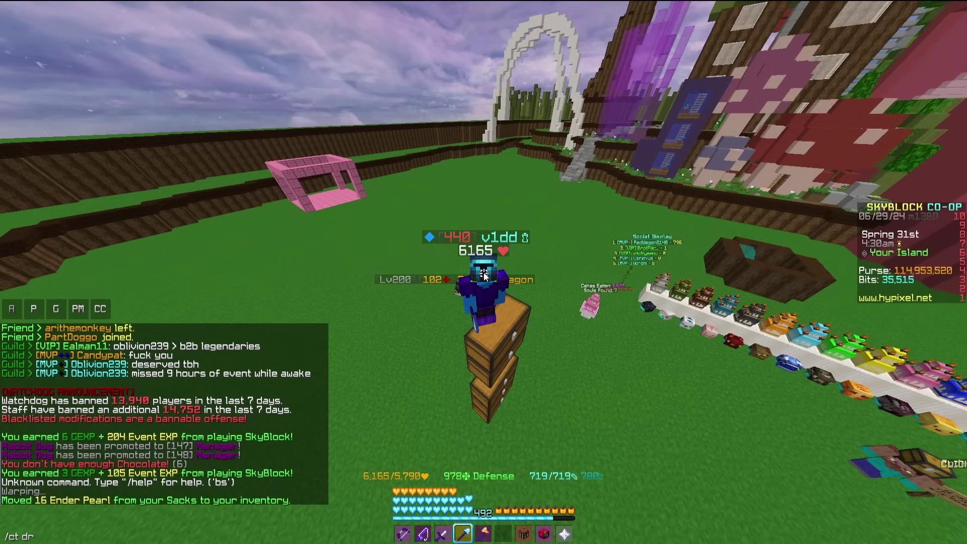
text(io)
key(Return)
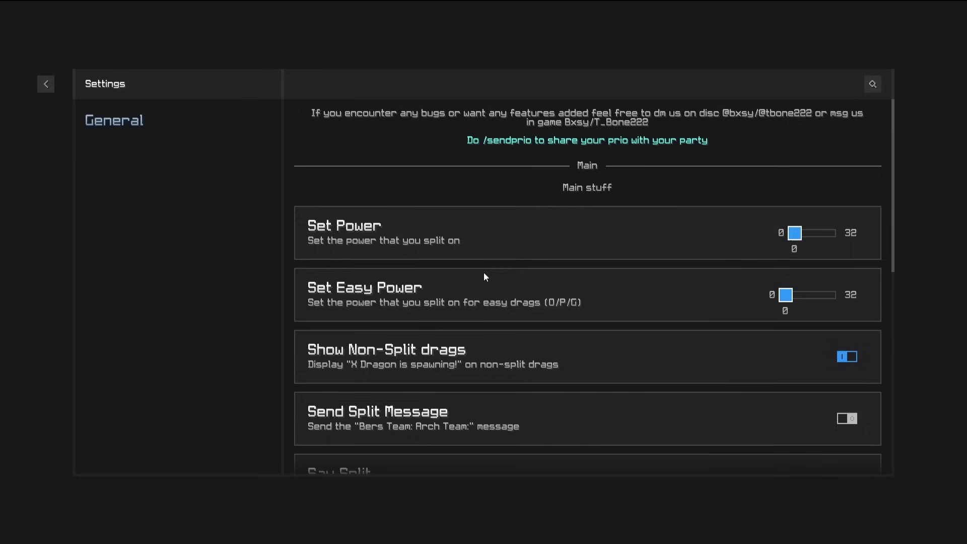
scroll(556, 231, down, 5)
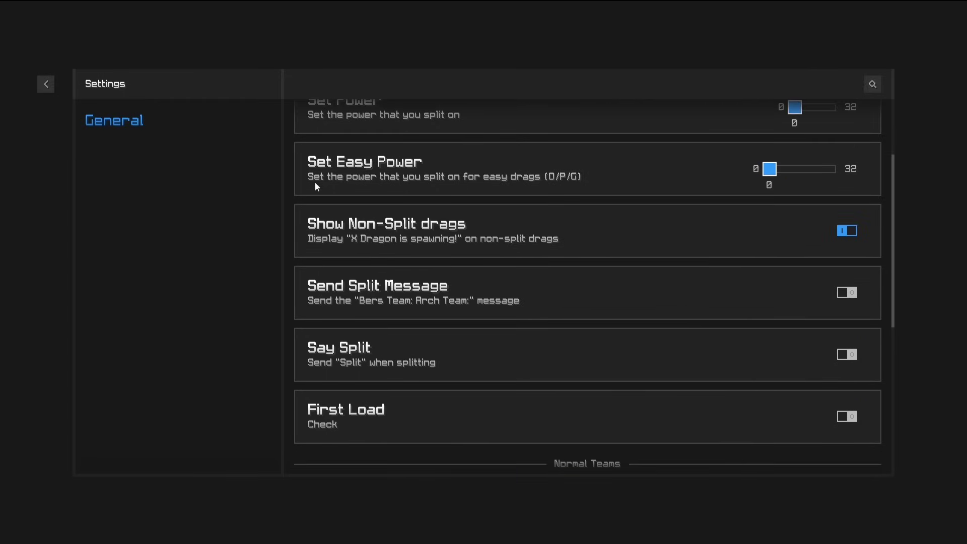
scroll(695, 234, down, 10)
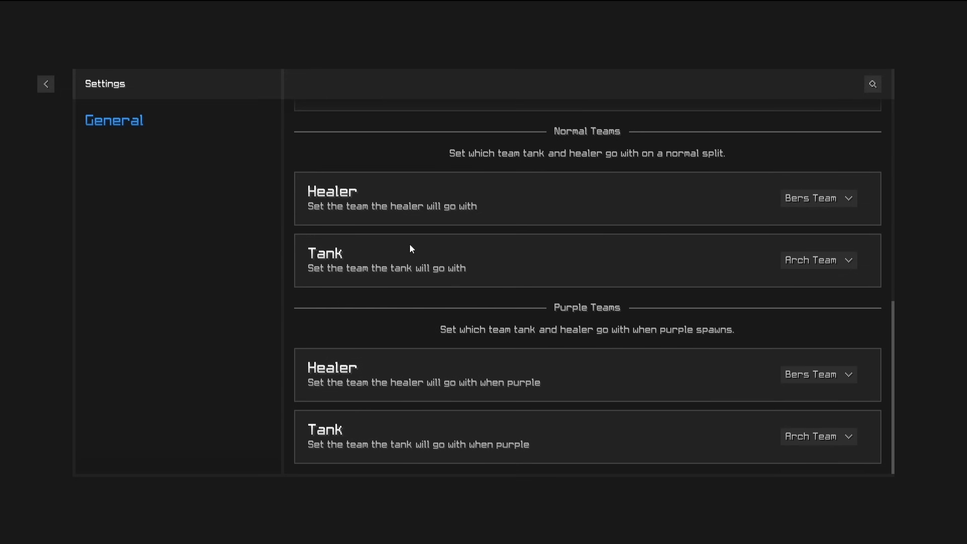
key(Escape)
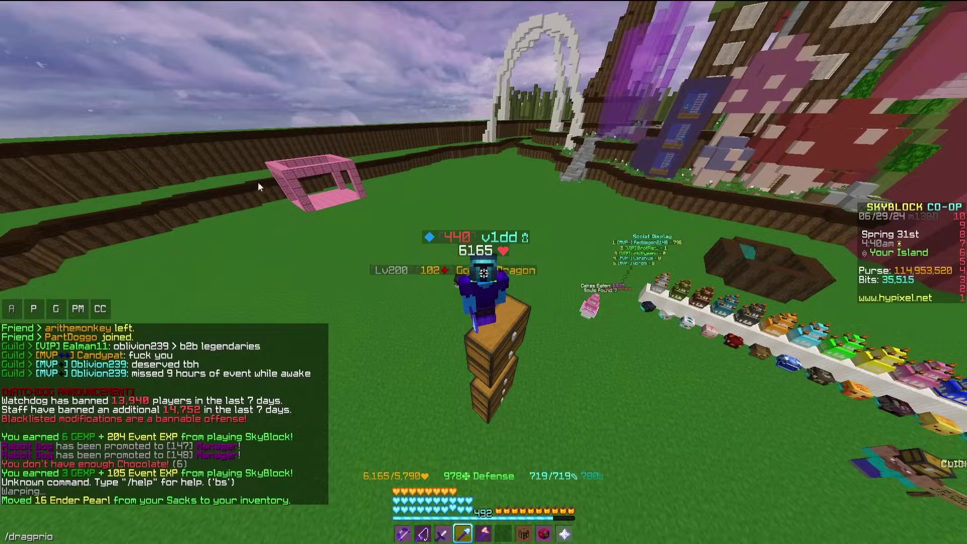
Bring up the installed modules once more with /ct modules and return to the game.
text(ct modules)
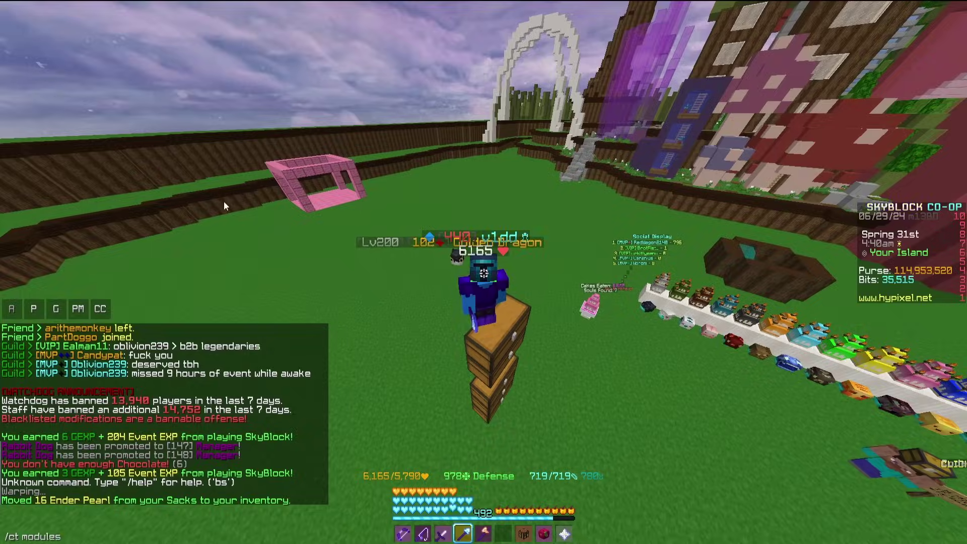
key(Return)
key(Escape)
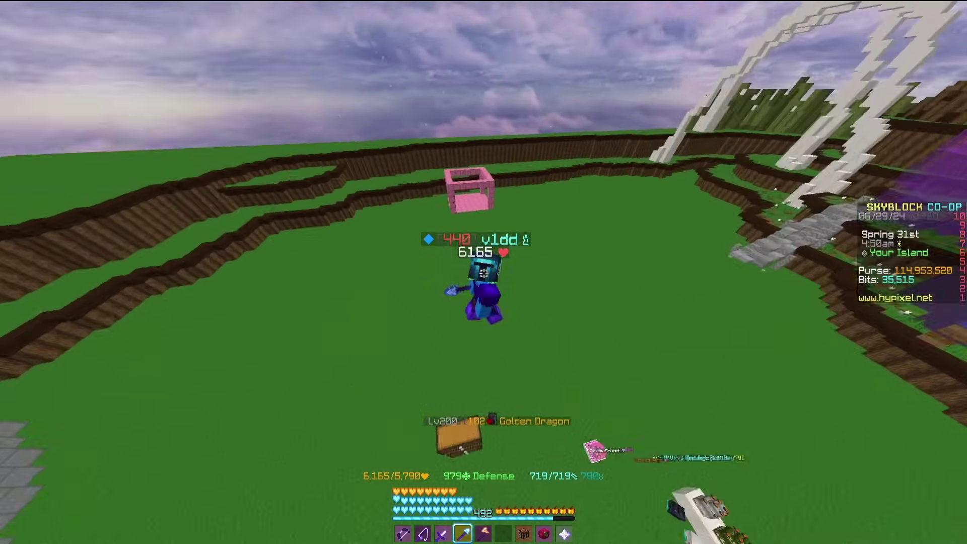
Open the BetterMap settings with /bm, look through the style settings, and set the map's Text Scale to 9.
key(slash)
text(bm)
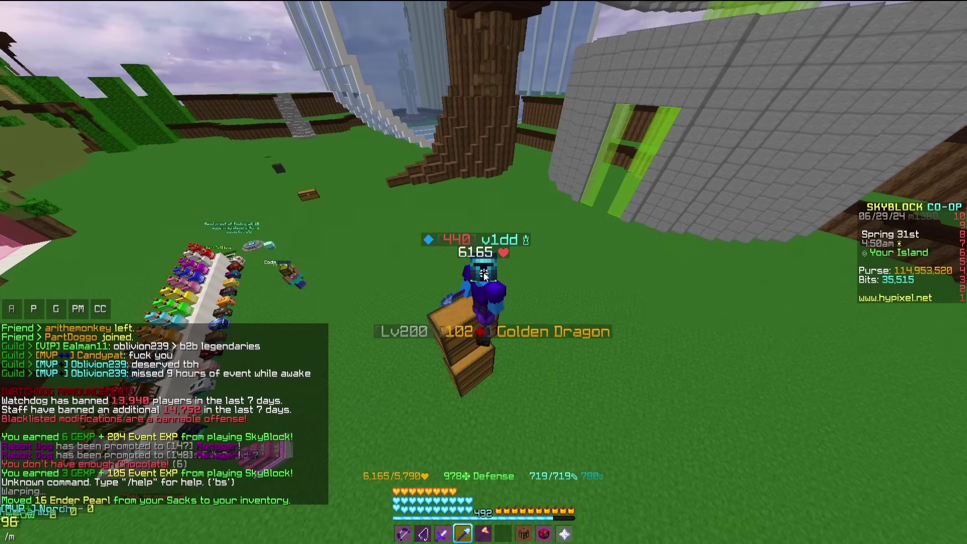
key(Return)
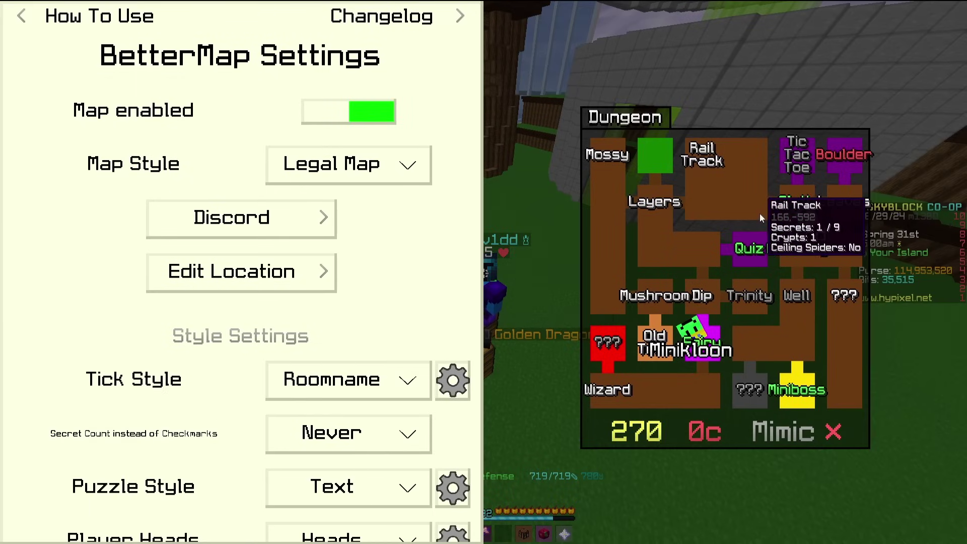
scroll(323, 191, down, 8)
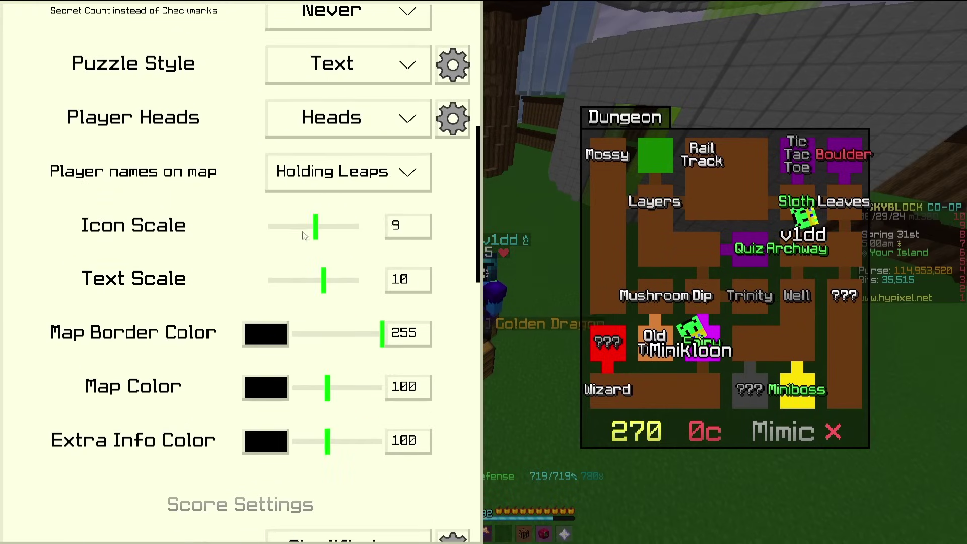
scroll(324, 284, down, 5)
click(324, 284)
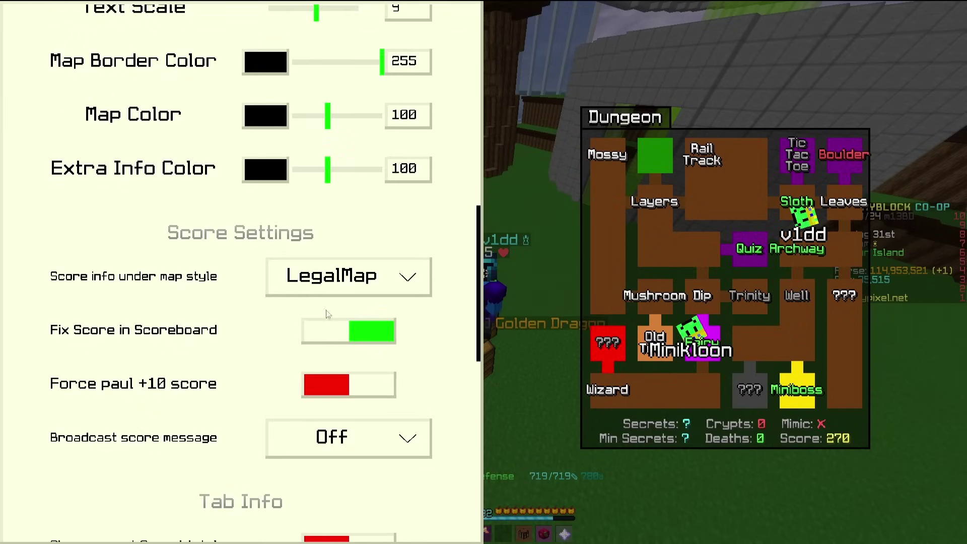
Set the score info under map style to Simplified, look over the Tab Info options, and close the BetterMap settings.
click(348, 400)
scroll(227, 312, down, 14)
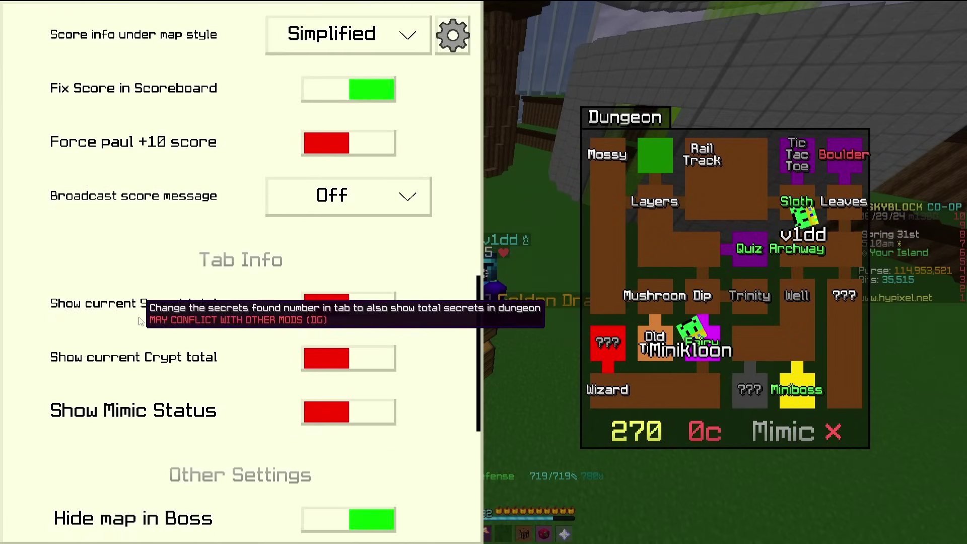
key(Escape)
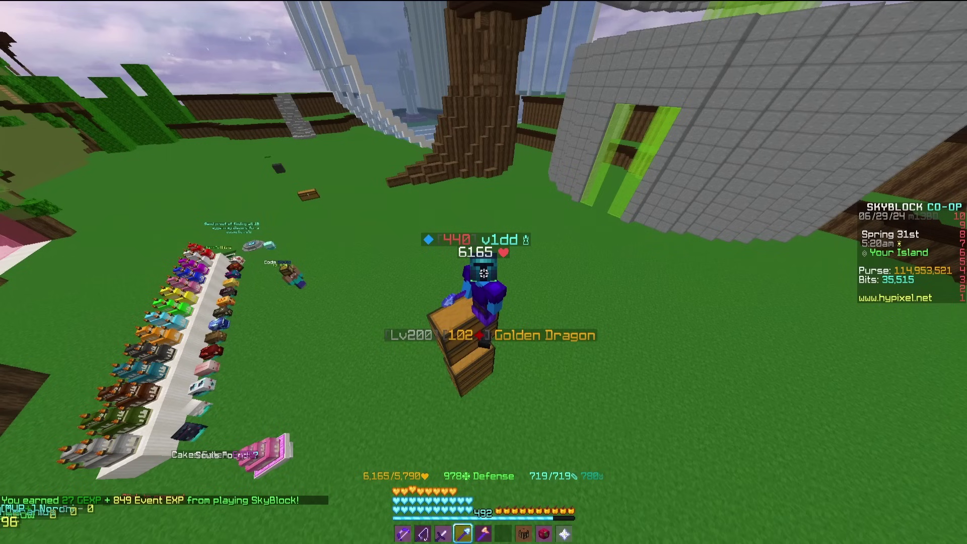
key(w)
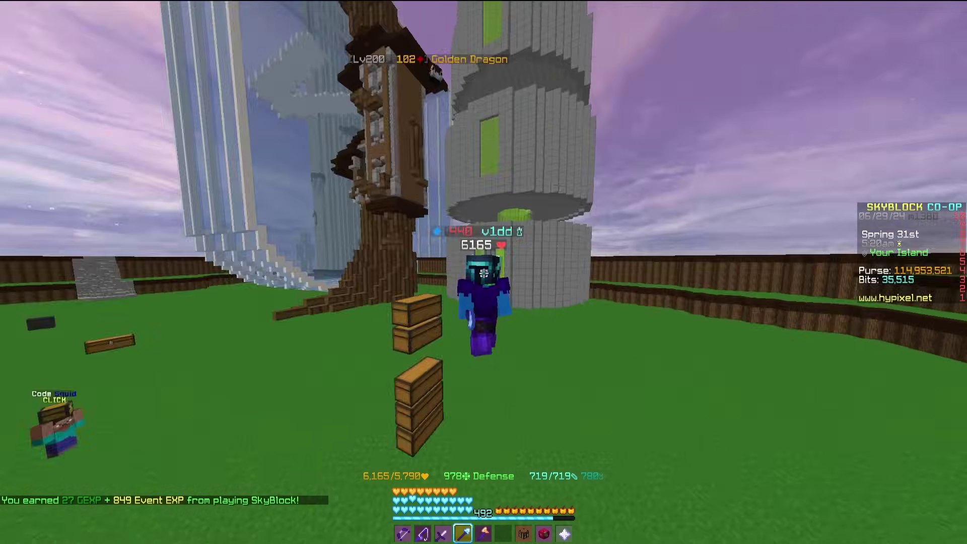
key(w)
key(space)
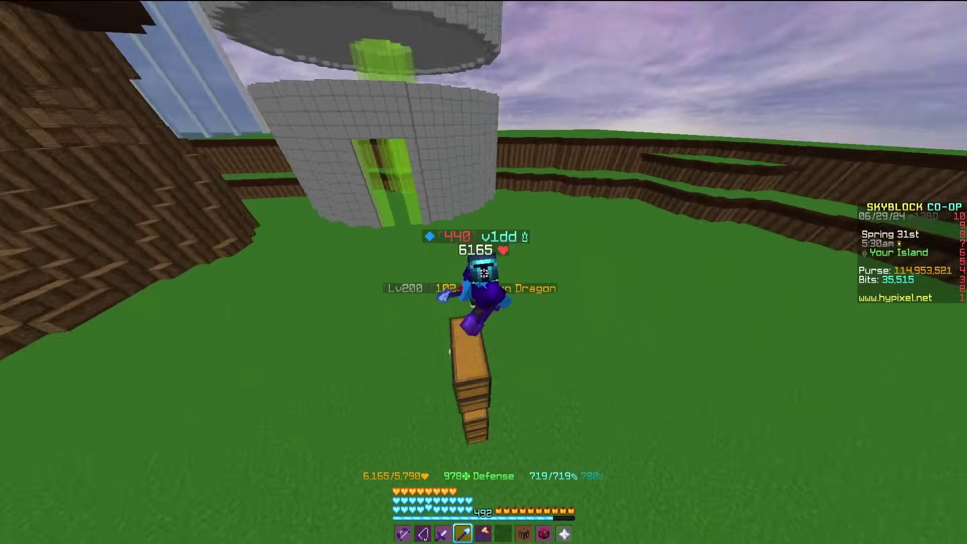
text(ct import asd;lfk jasdflk;j)
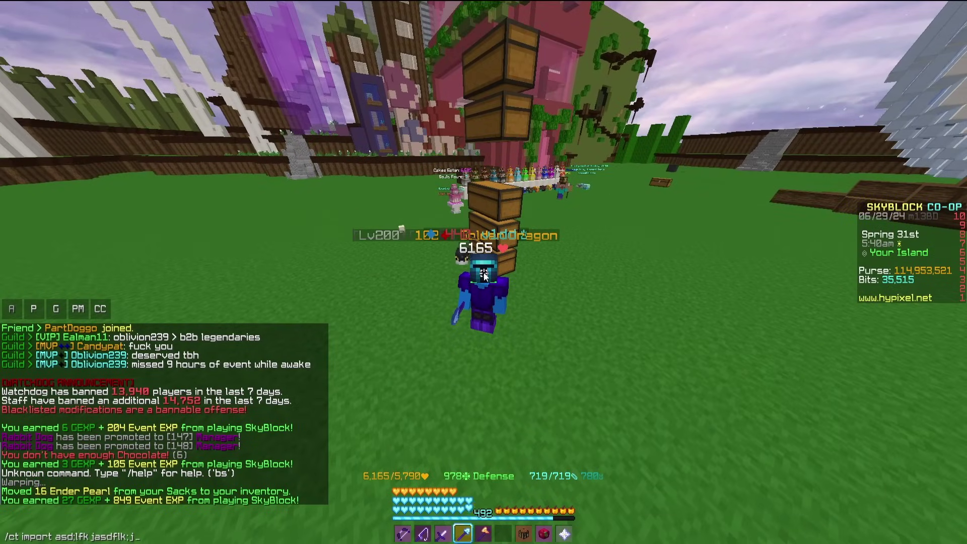
key(Escape)
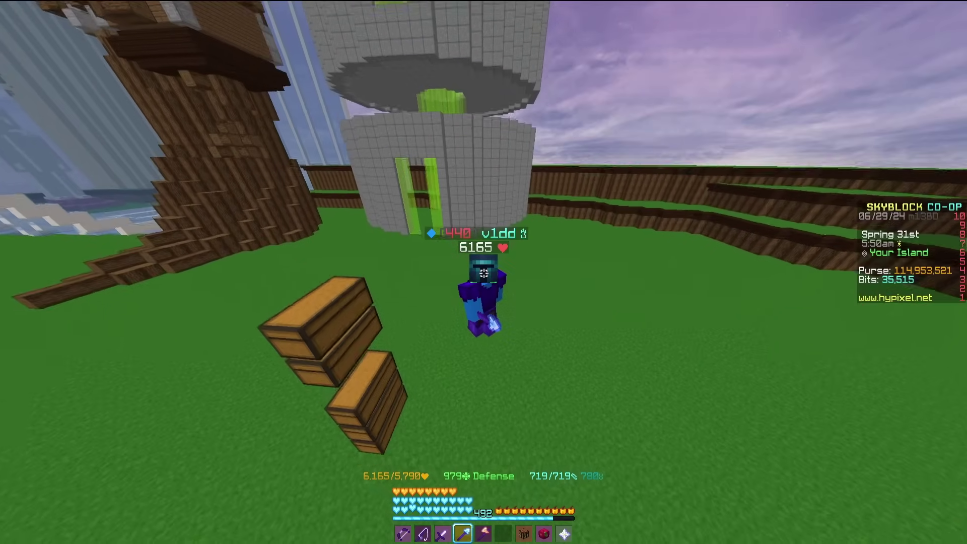
shift+right_click(484, 273)
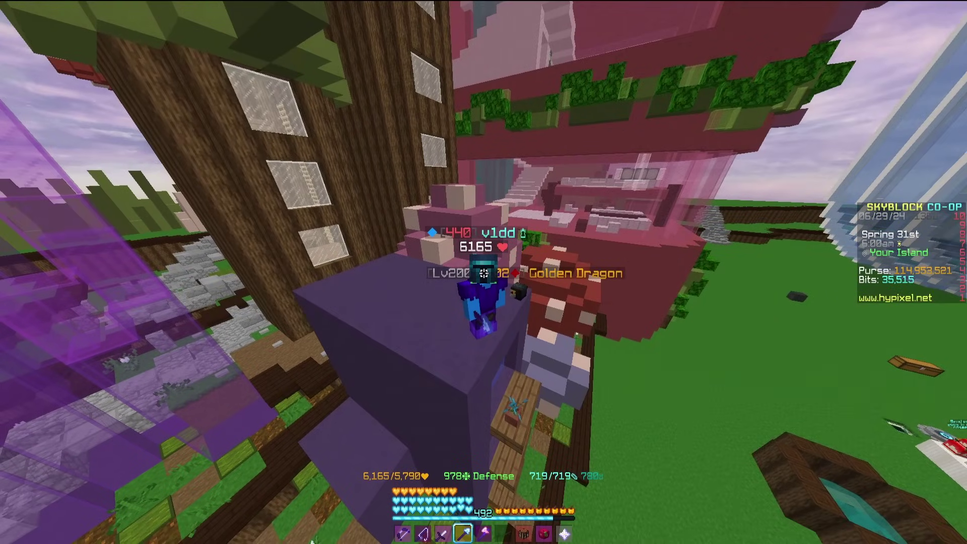
Look through the mod's OneConfig settings, covering Bridge, Bestiary, Farming, General, Random Beta Features and Dungeons.
key(Shift_R)
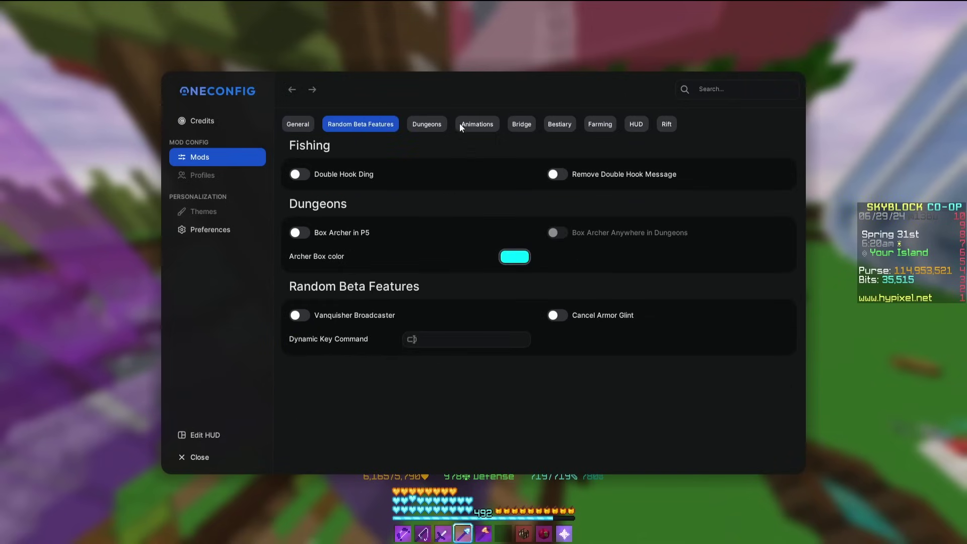
click(437, 125)
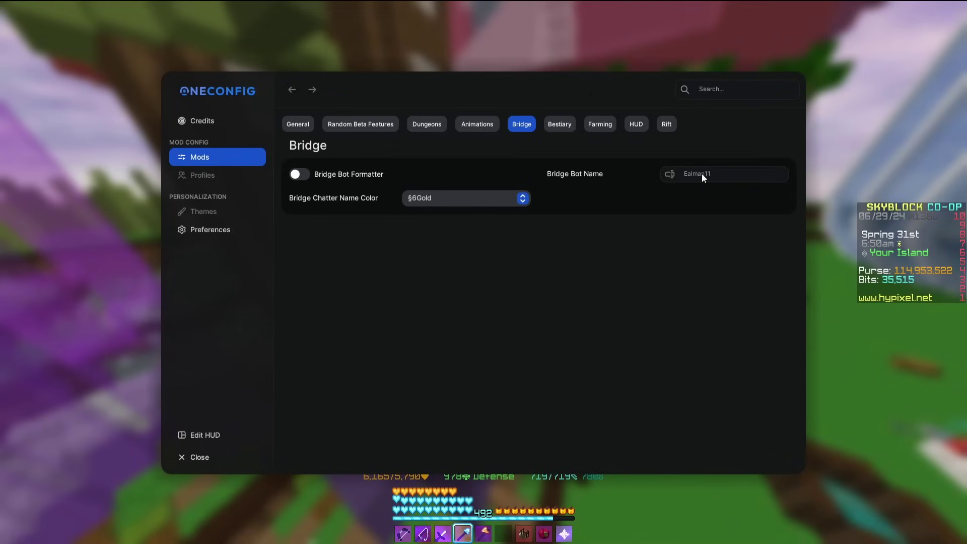
click(560, 124)
scroll(417, 152, down, 1)
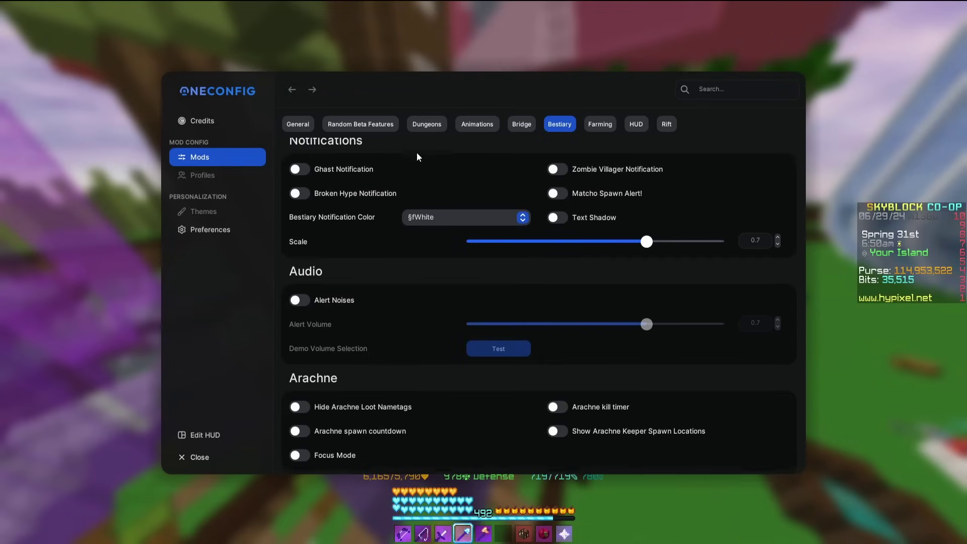
scroll(391, 193, up, 1)
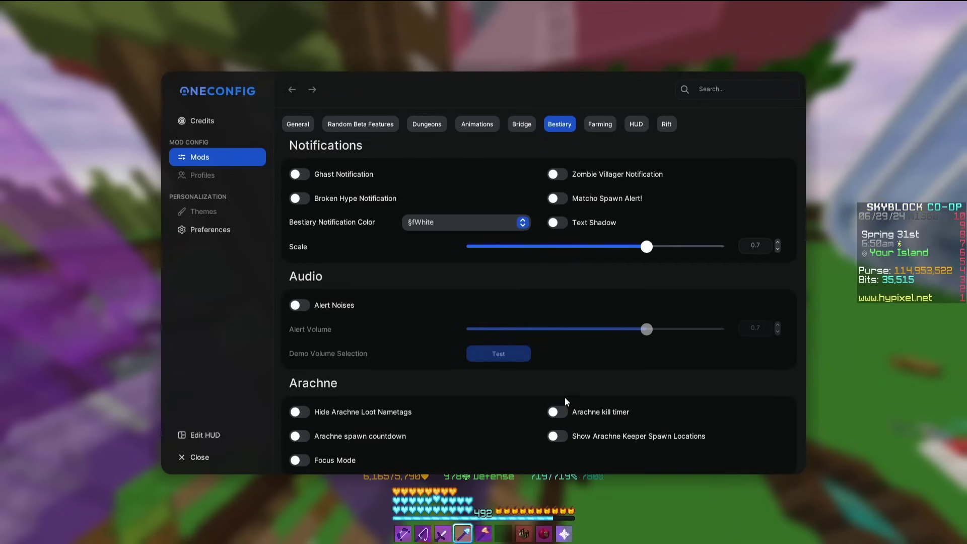
click(589, 124)
click(312, 125)
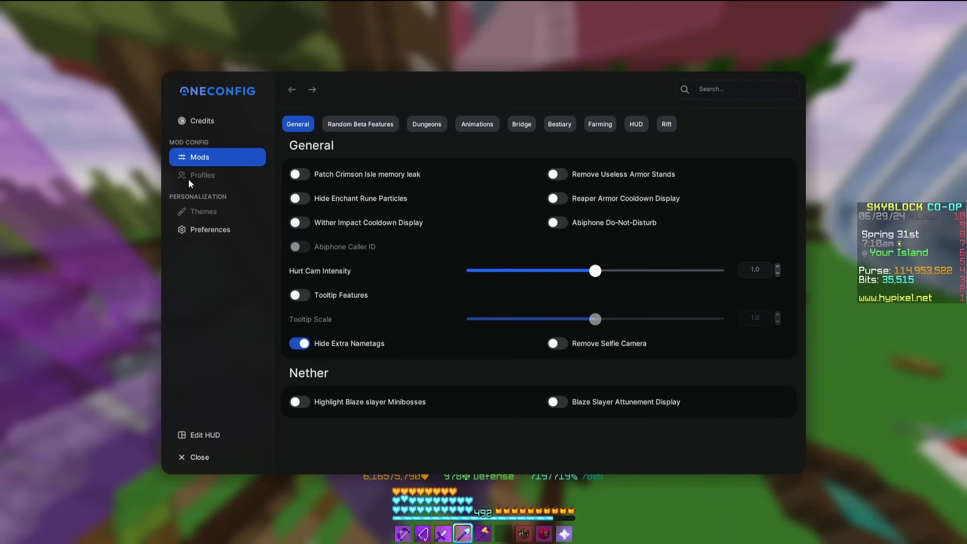
click(351, 123)
click(437, 124)
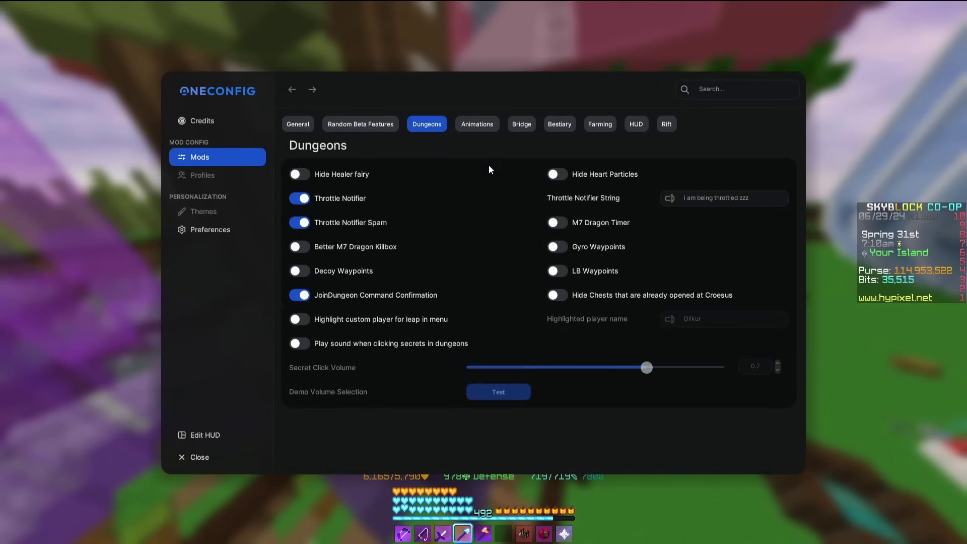
Examine the Animations settings and their Fixes, set the Size to -0.7, and return to the game.
click(477, 126)
scroll(324, 188, down, 2)
scroll(323, 195, up, 1)
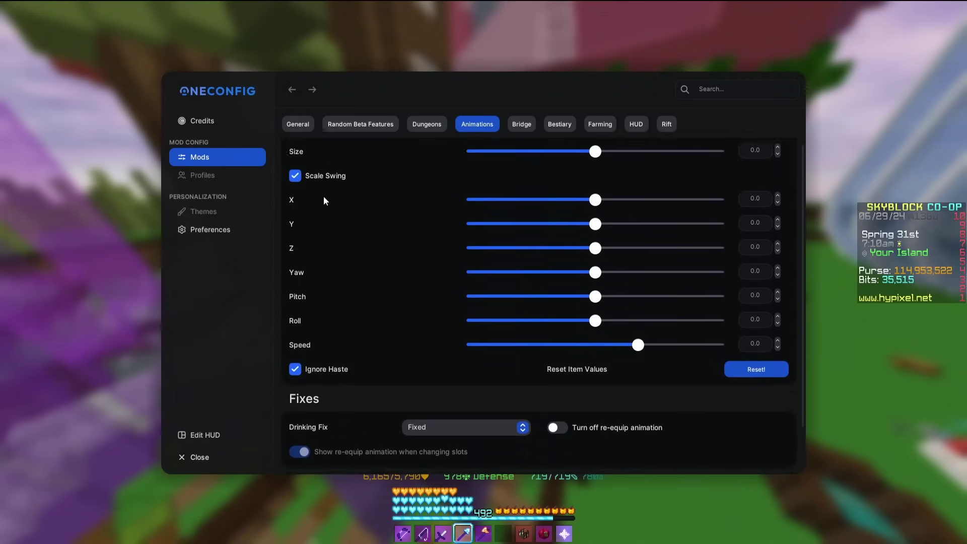
scroll(318, 205, down, 1)
scroll(321, 207, up, 2)
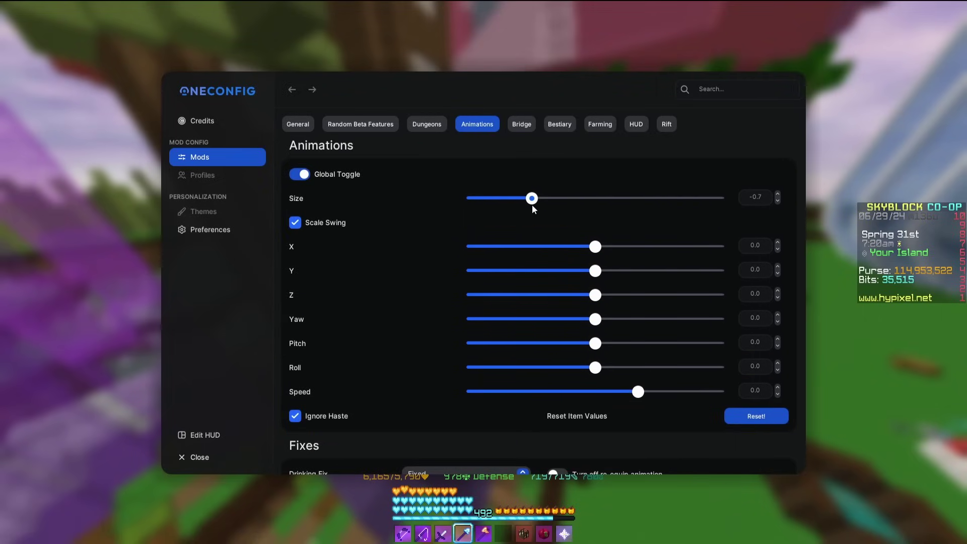
key(Escape)
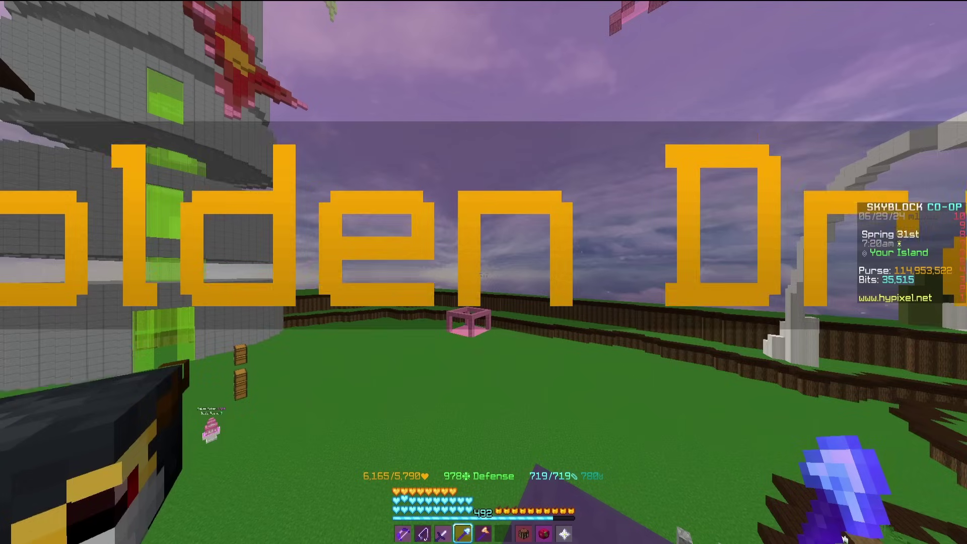
Reopen the mod settings with /dulkir, view the Animations settings once more, and return to the game.
text(/dulkir)
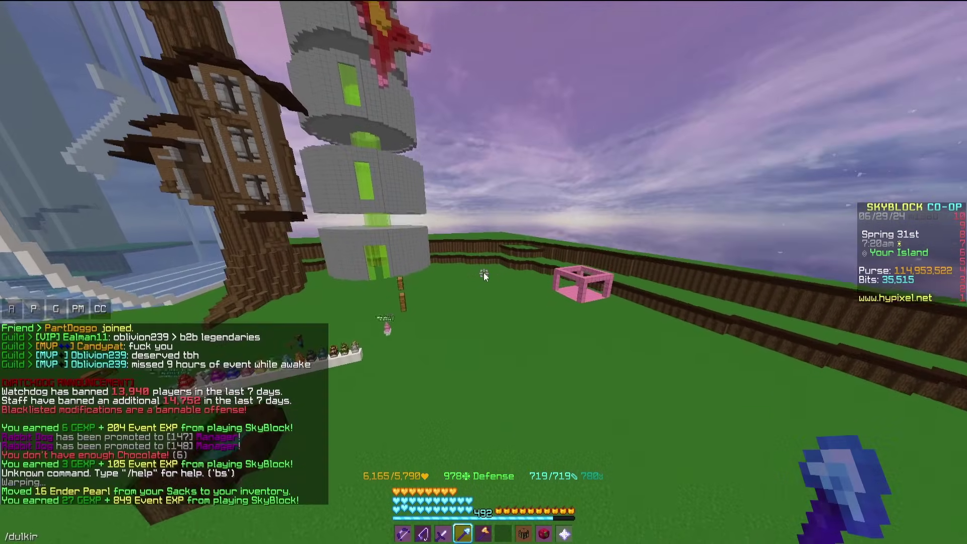
key(Return)
click(477, 126)
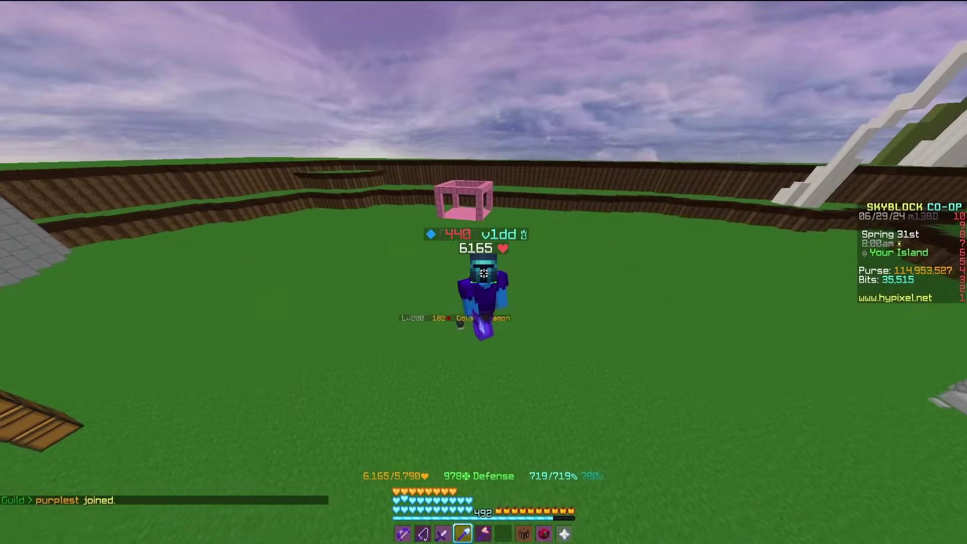
key(w)
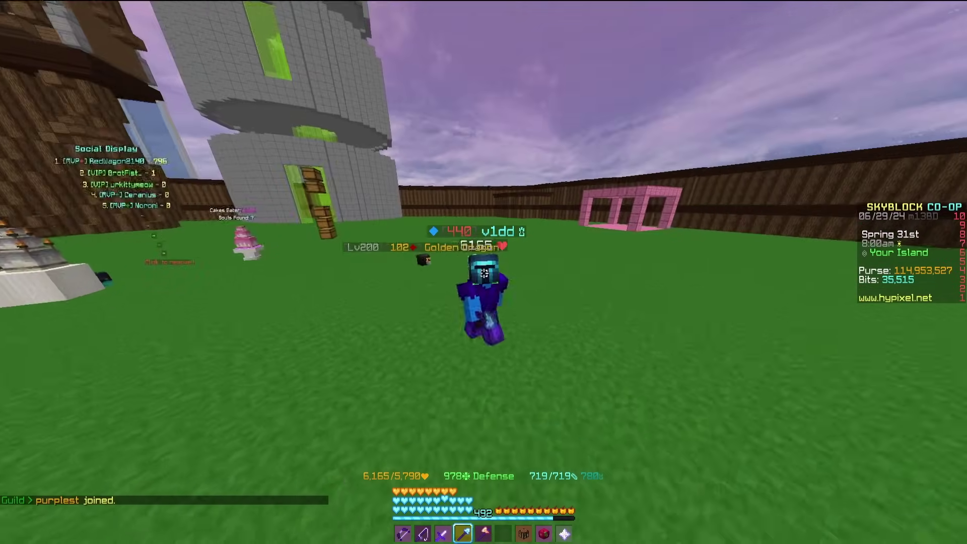
Open the profile viewer with /pv, look through its pages including Pets, and close it.
key(slash)
text(pv)
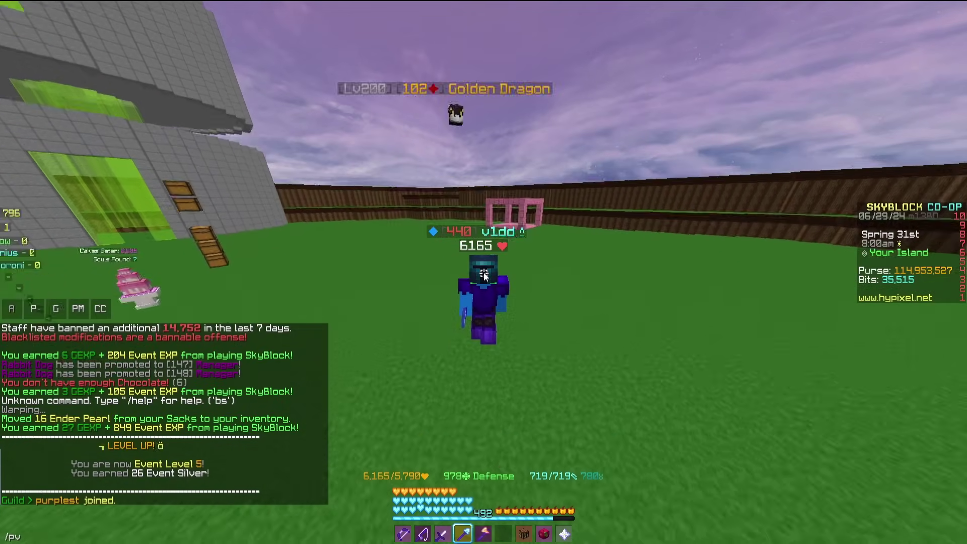
key(Return)
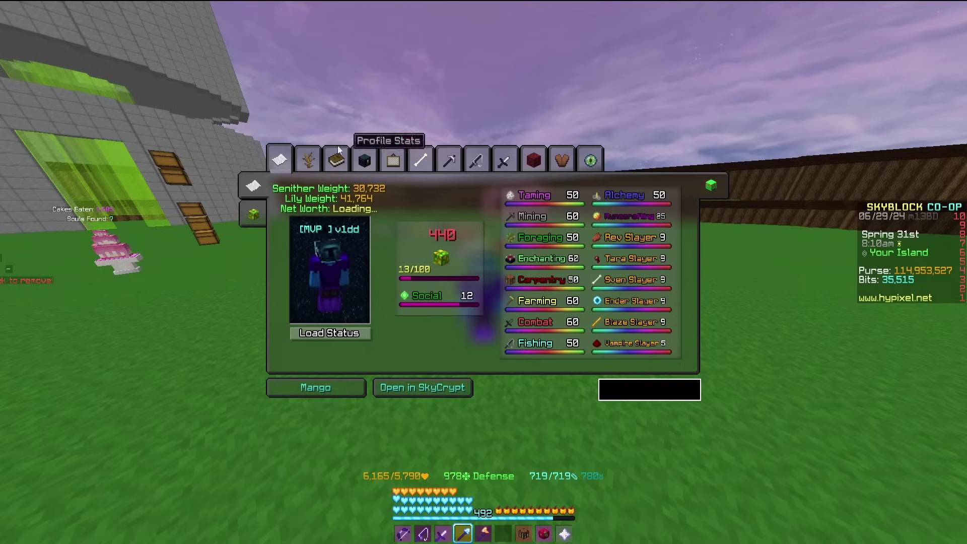
click(316, 162)
click(364, 160)
click(422, 162)
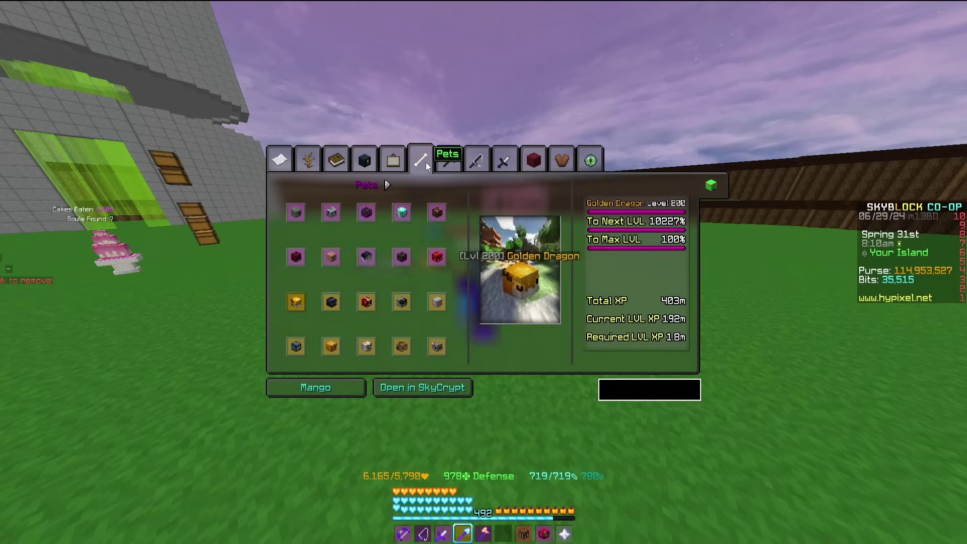
click(474, 163)
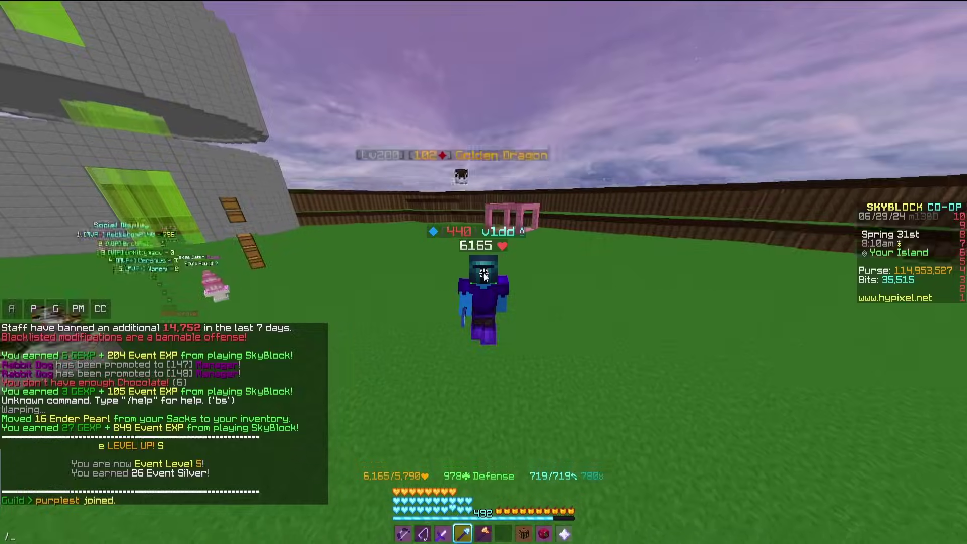
Run /neu, search the NotEnoughUpdates settings for storage, look at the Storage Overlay options, and close them.
text(neu)
key(Return)
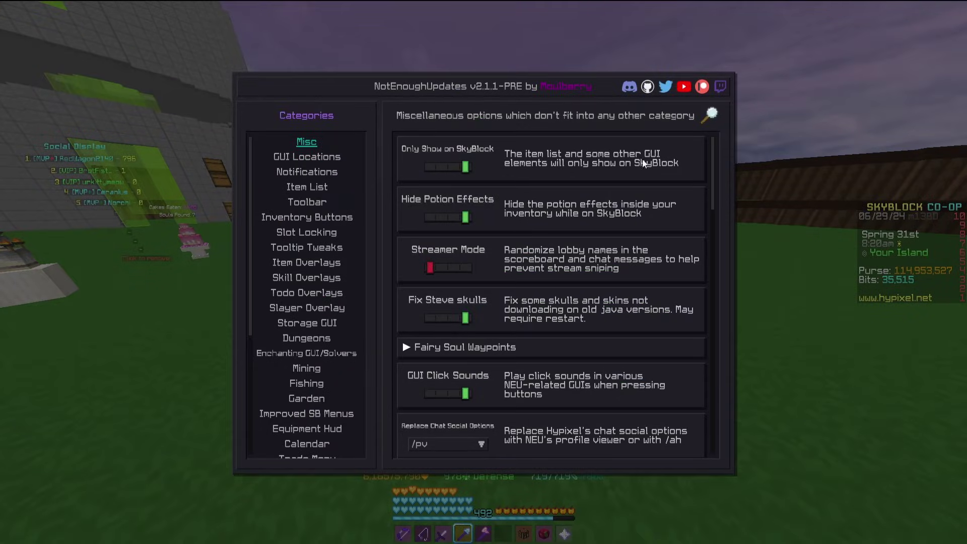
text(storage)
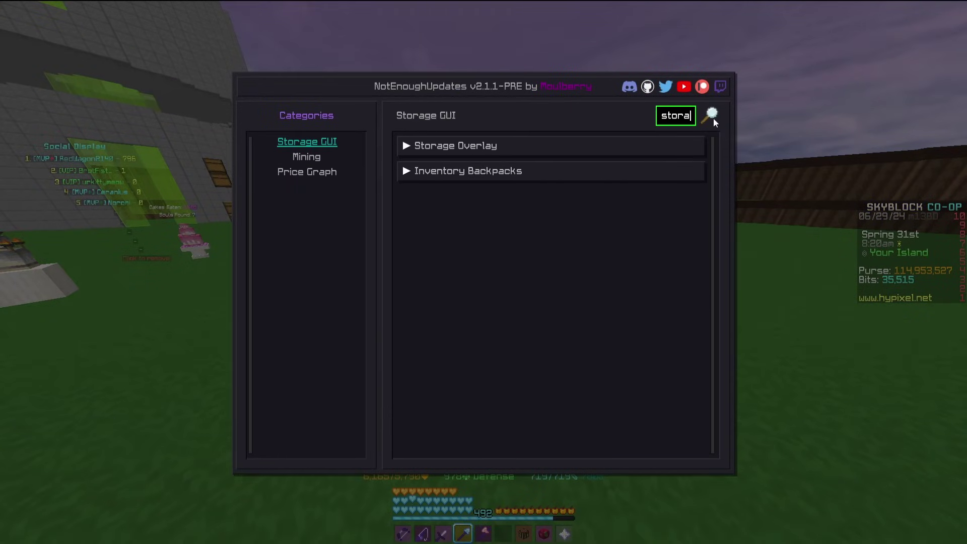
click(451, 146)
click(450, 245)
key(Escape)
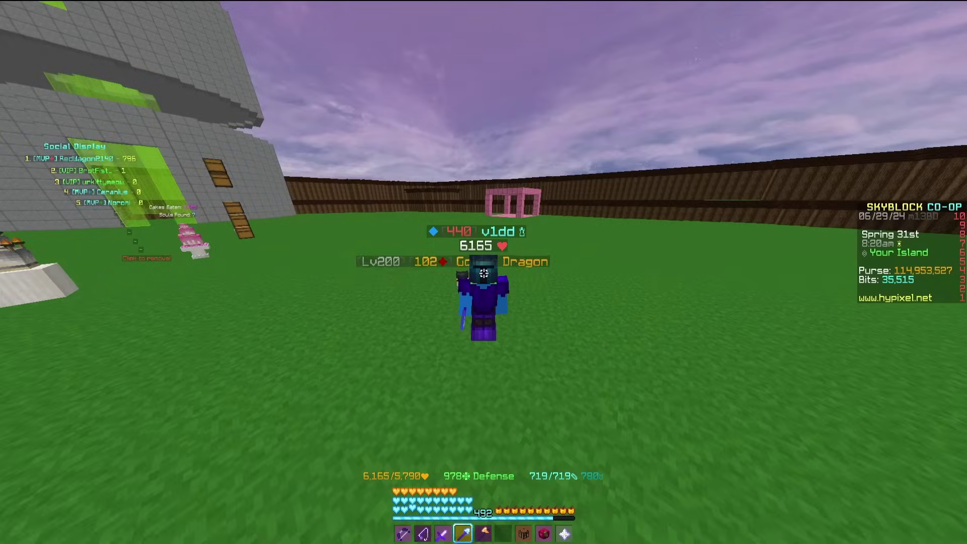
Open the storage overlay from the inventory, load Ender Chest Page 1, browse the Ender Chest pages and backpacks, and close it.
key(e)
click(533, 243)
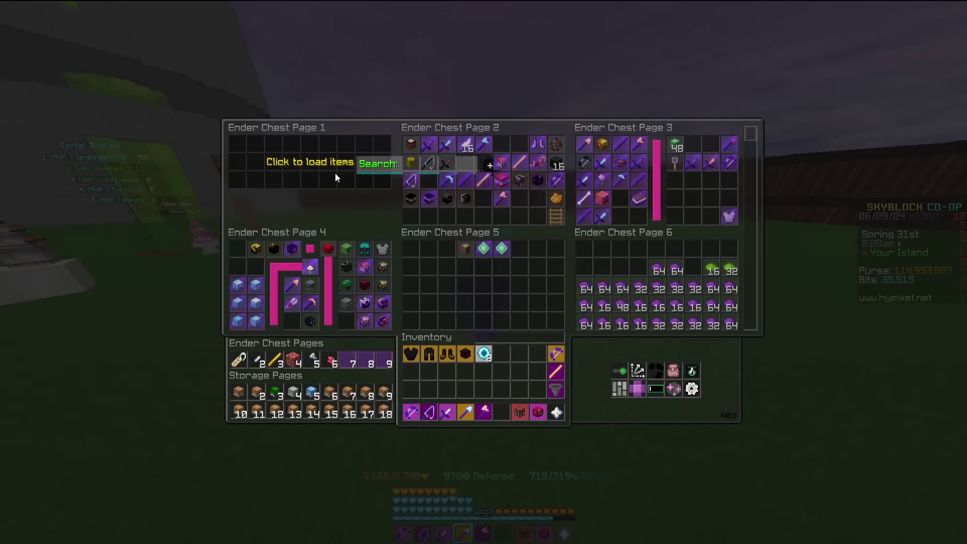
click(336, 173)
click(509, 216)
scroll(494, 284, down, 5)
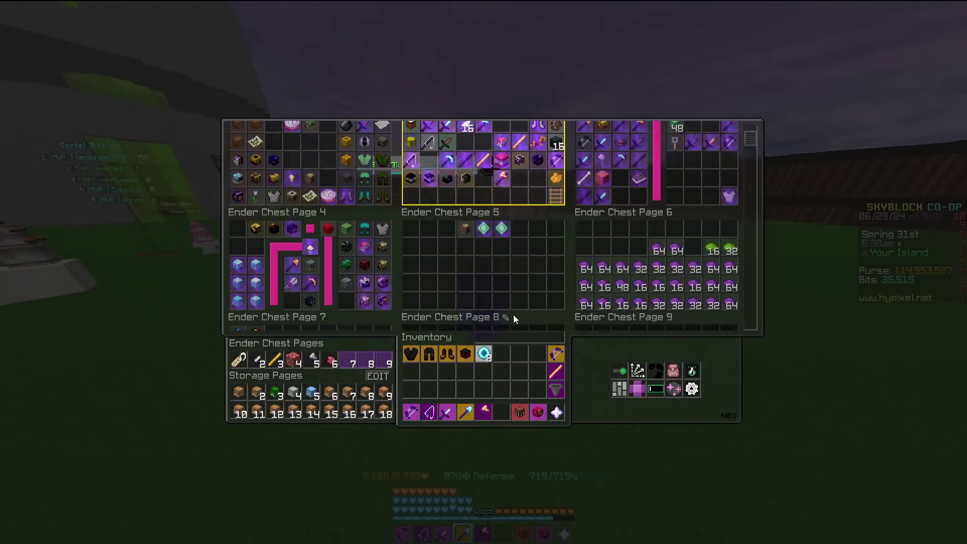
click(609, 222)
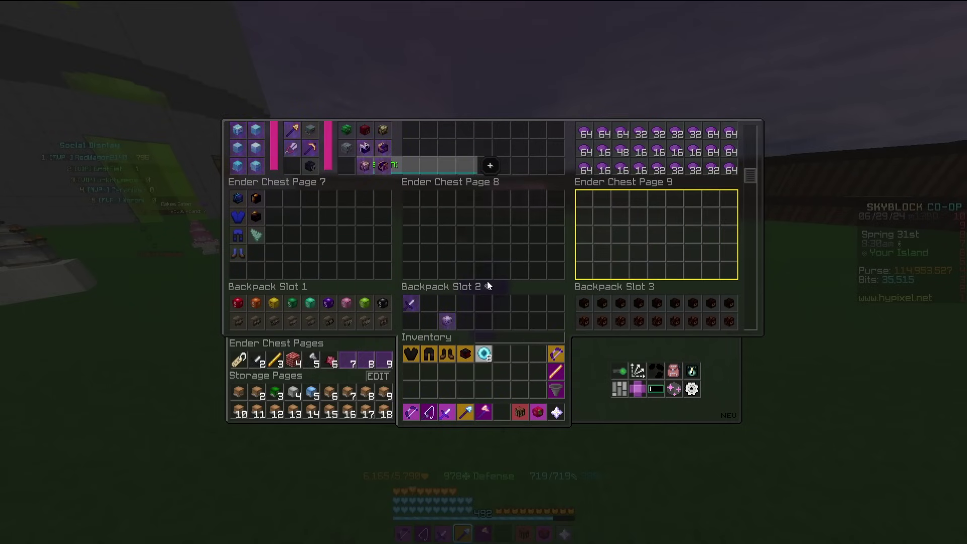
scroll(488, 282, down, 6)
scroll(495, 289, up, 5)
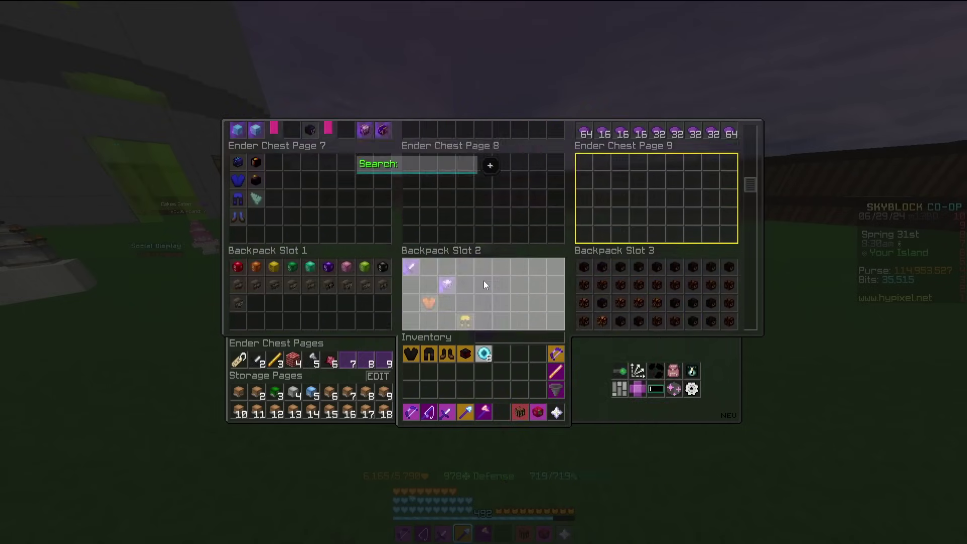
key(Escape)
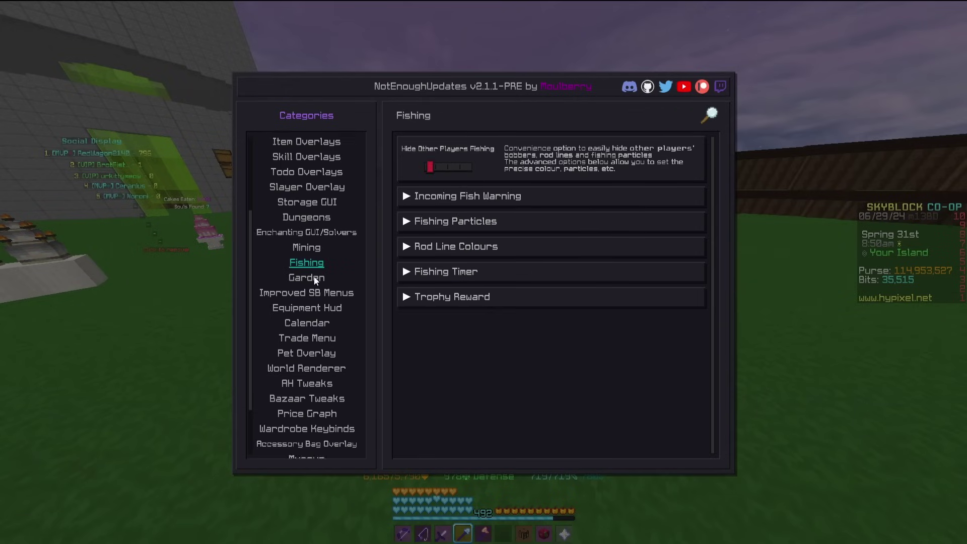
Look through the NotEnoughUpdates settings categories from GUI Locations to Dungeons, including Toolbar, Inventory Buttons and Skill Overlays.
scroll(312, 280, up, 4)
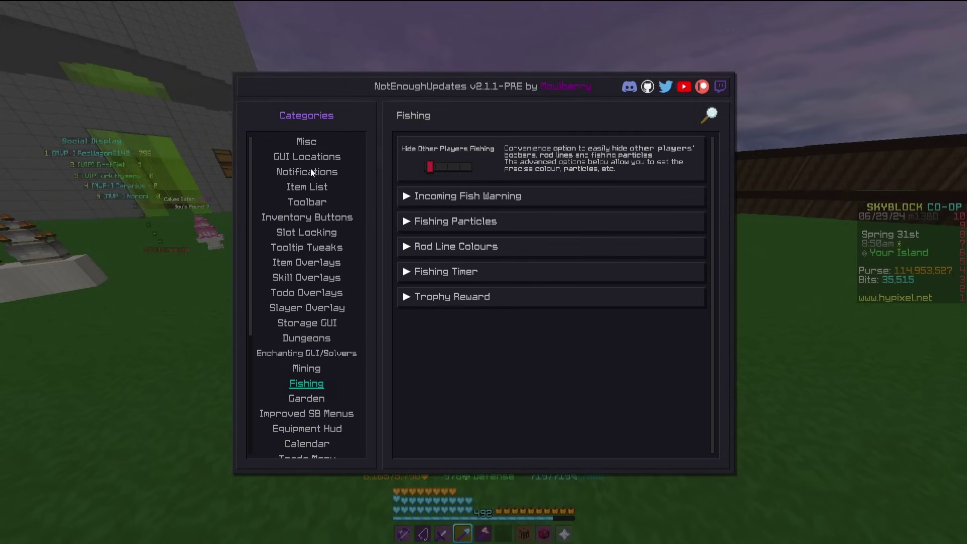
click(309, 162)
click(308, 176)
click(306, 202)
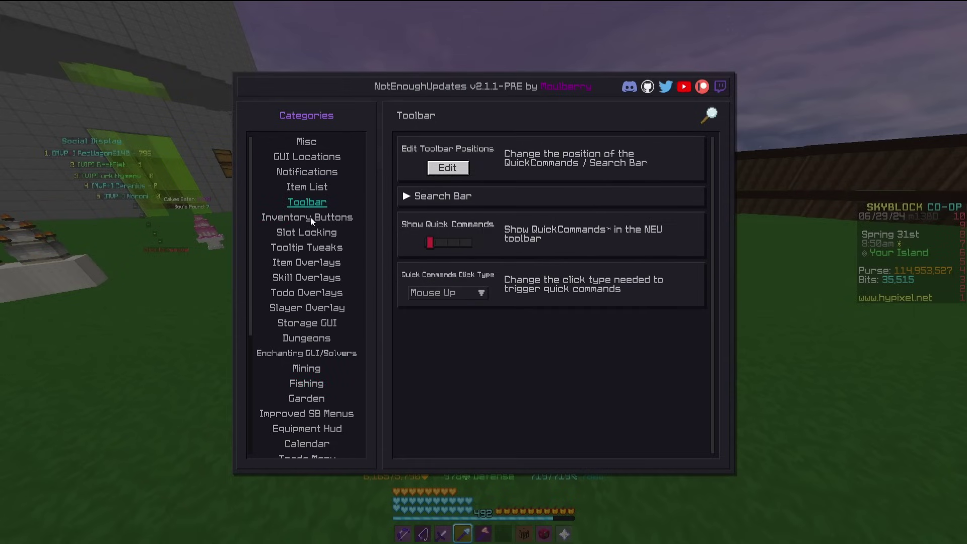
click(310, 217)
click(309, 232)
click(310, 248)
click(312, 263)
click(315, 278)
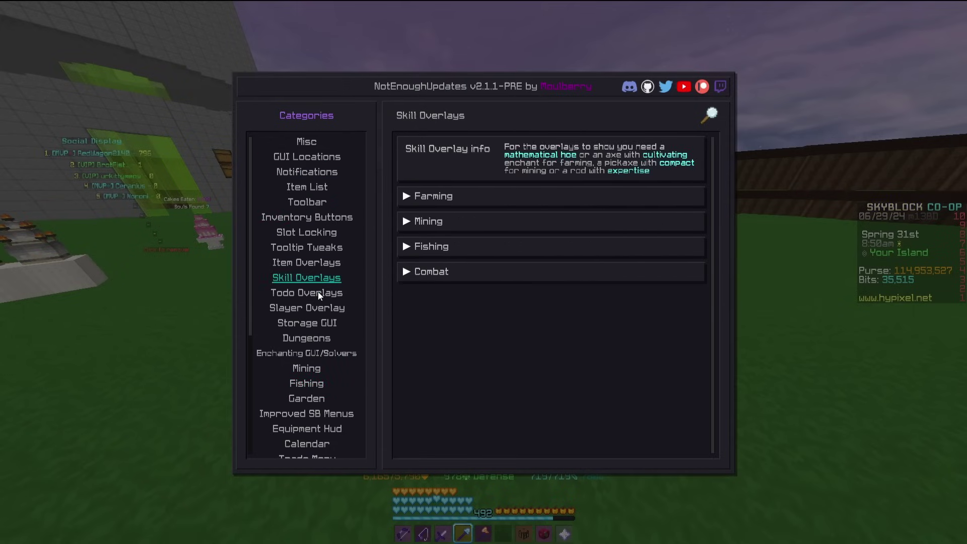
click(319, 291)
click(325, 308)
click(332, 324)
click(325, 338)
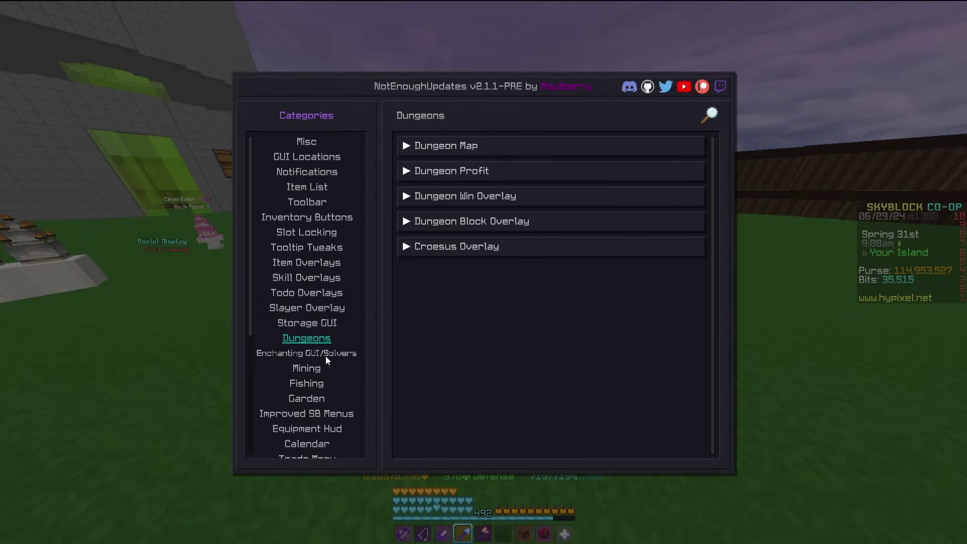
Look through the NotEnoughUpdates categories from Mining to World Renderer, including Improved SB Menus and Calendar.
click(306, 369)
click(317, 385)
click(317, 400)
click(318, 410)
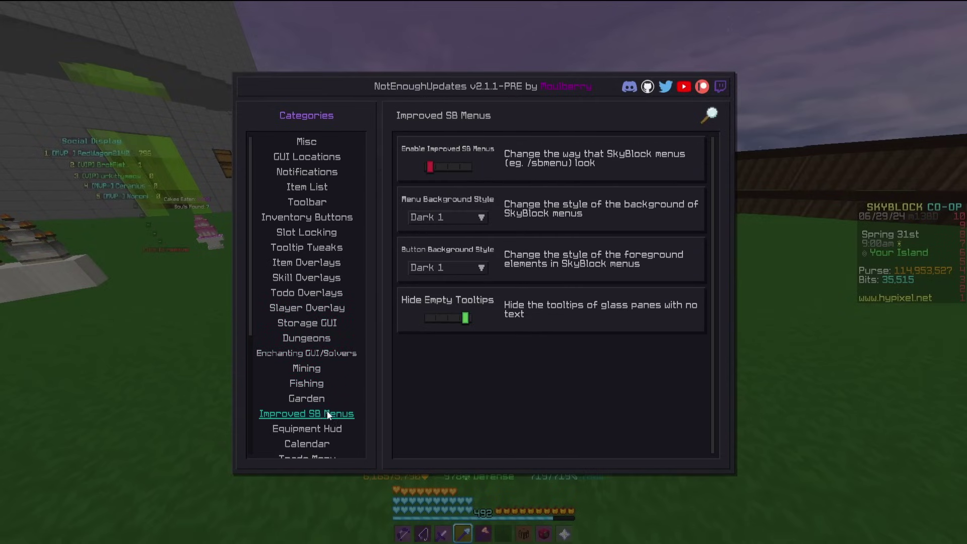
scroll(309, 281, down, 5)
click(310, 279)
click(312, 293)
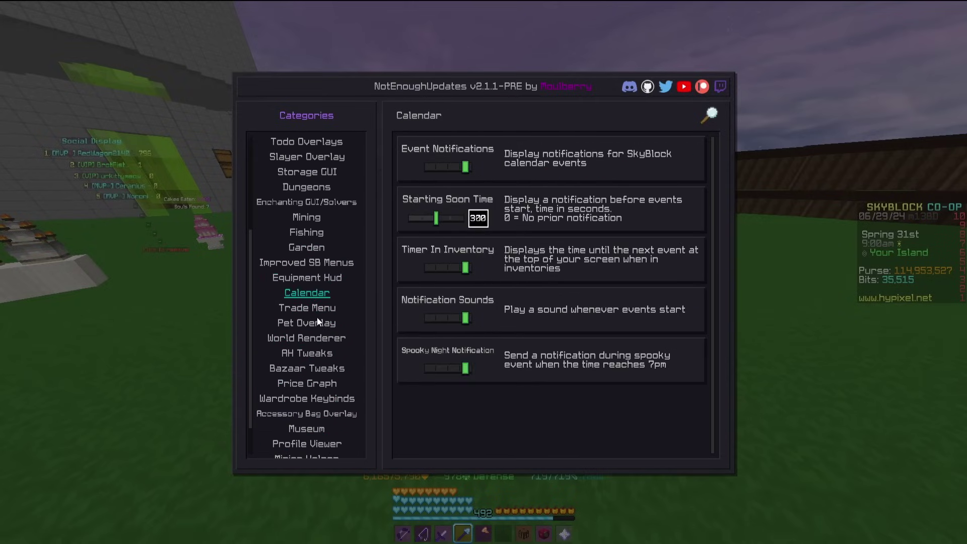
click(317, 313)
click(315, 324)
click(309, 339)
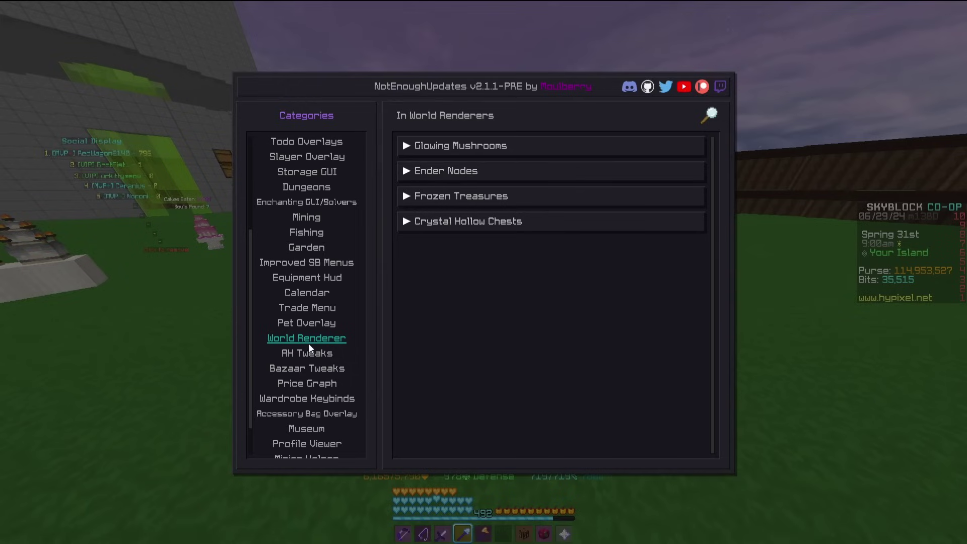
Look through the remaining NotEnoughUpdates categories from Bazaar Tweaks to Apis and close the settings.
click(311, 370)
click(313, 385)
click(315, 398)
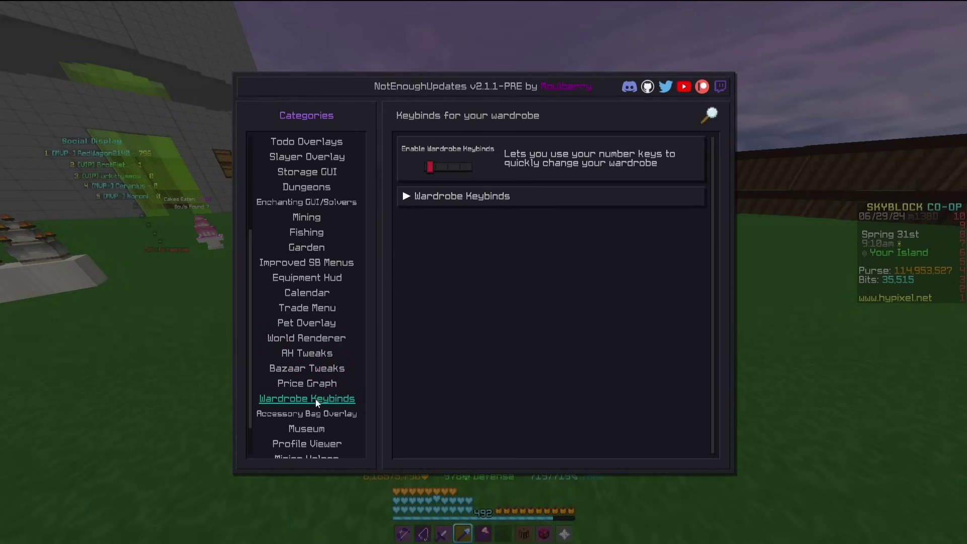
click(317, 411)
click(298, 427)
click(312, 444)
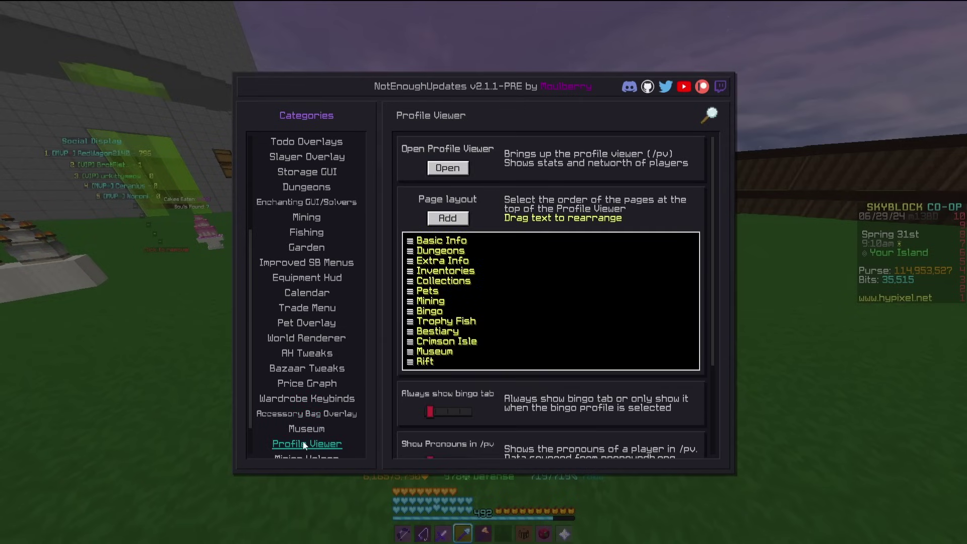
click(300, 428)
scroll(308, 428, down, 1)
click(309, 424)
click(312, 431)
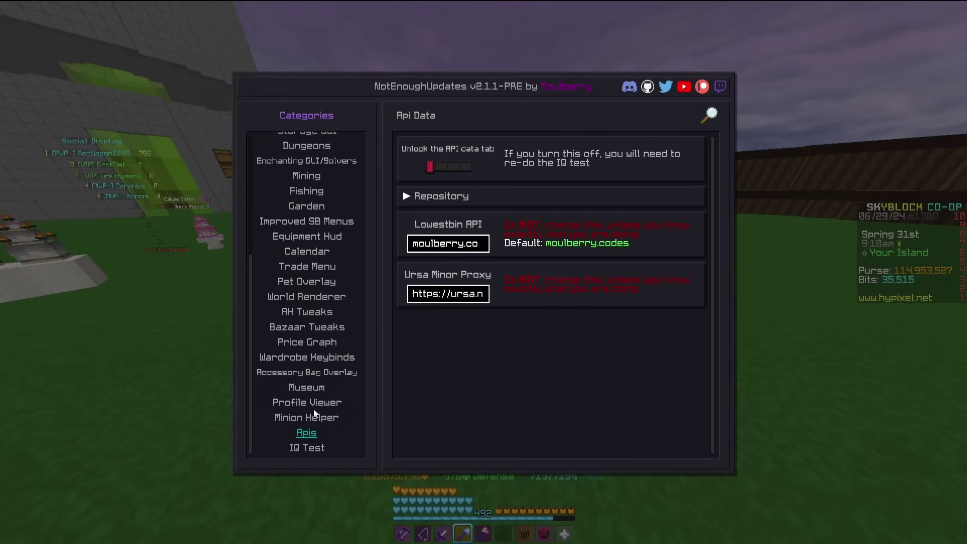
click(312, 406)
key(Escape)
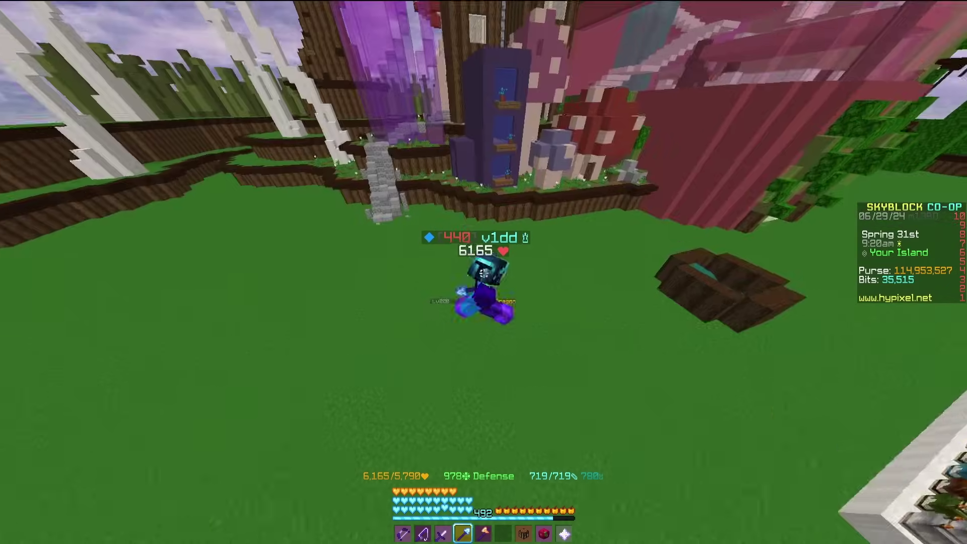
Open the mod settings with /od and rearrange the Render, Skyblock and Kuudra panels.
text(t)
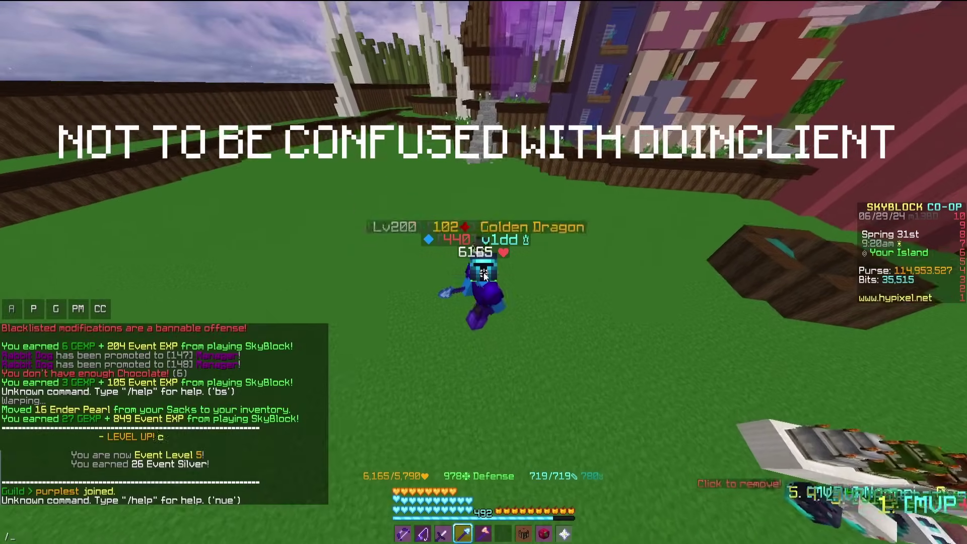
text(/od)
key(Return)
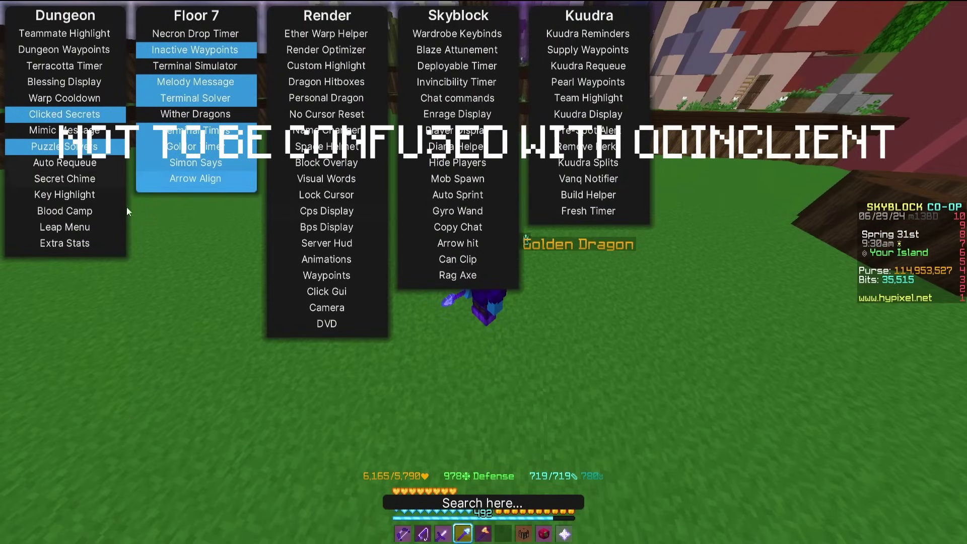
drag(333, 15, 332, 73)
drag(459, 15, 461, 35)
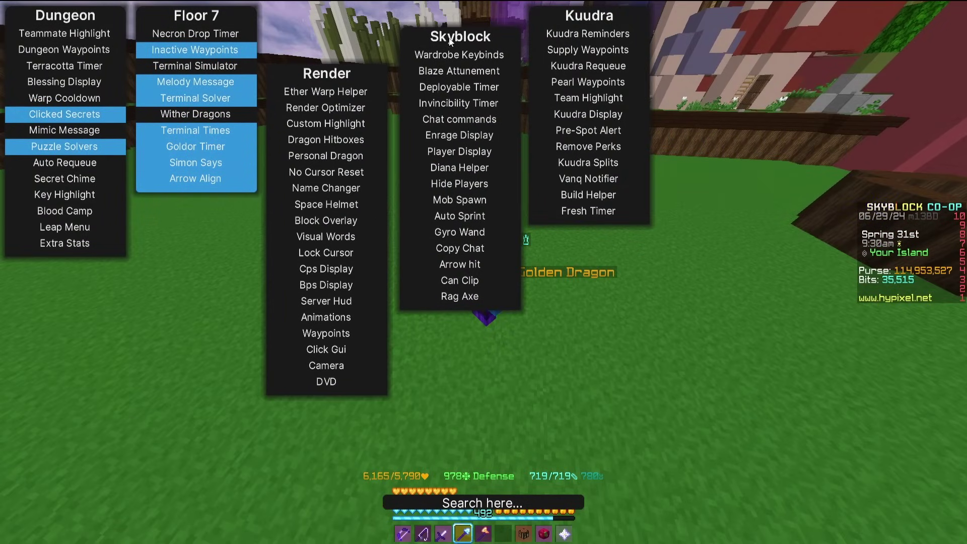
drag(559, 11, 609, 25)
drag(327, 70, 326, 12)
drag(401, 40, 394, 32)
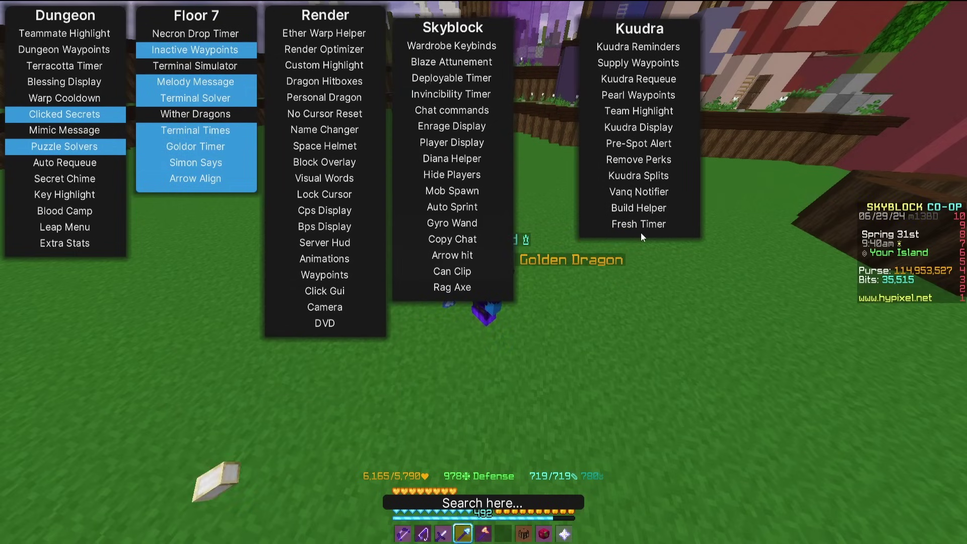
Reposition the Floor 7 panel next to Render and the Kuudra panel next to Skyblock, and close the settings.
drag(171, 35, 165, 42)
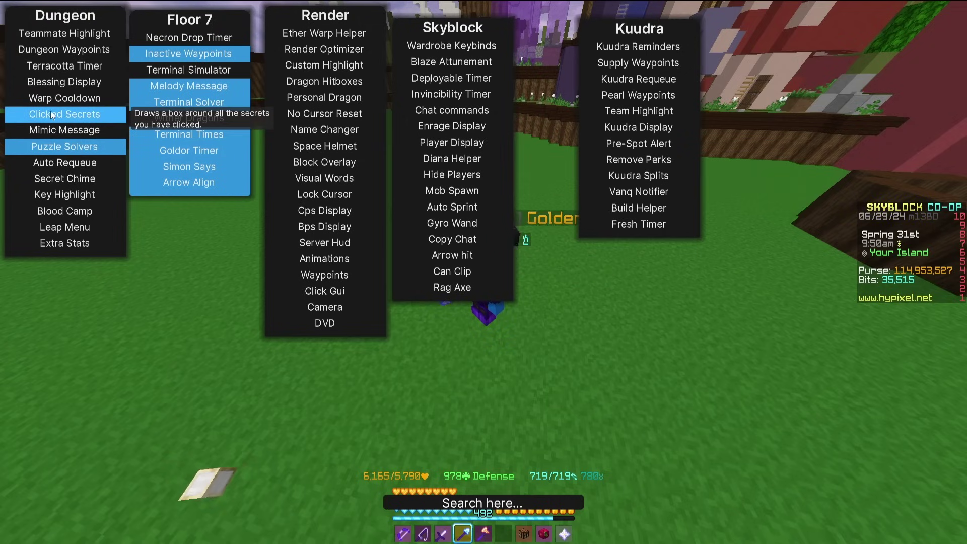
drag(164, 24, 205, 22)
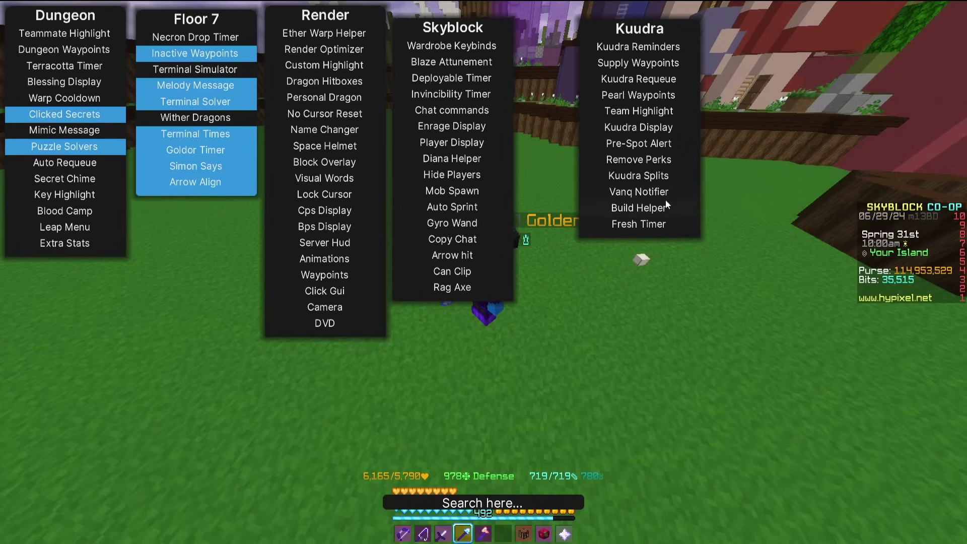
drag(640, 34, 575, 22)
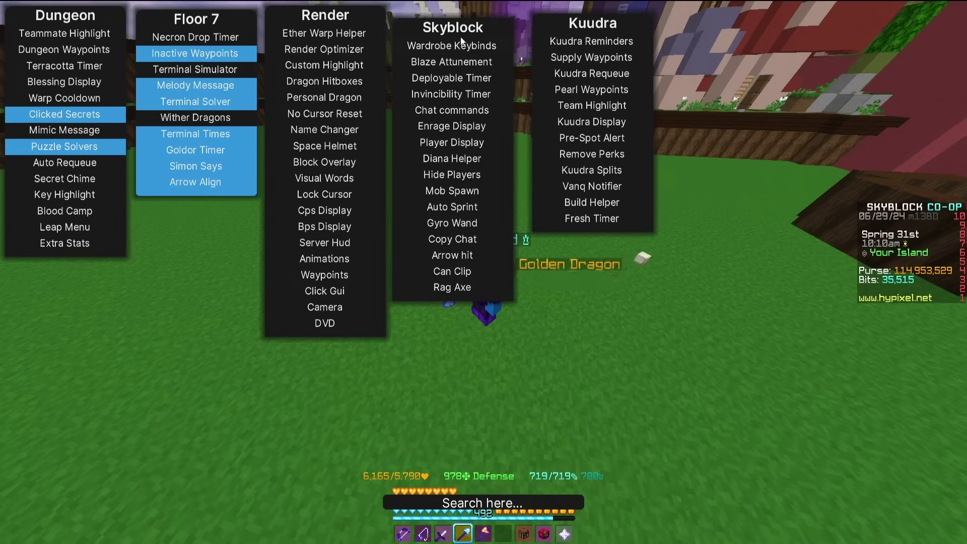
key(Escape)
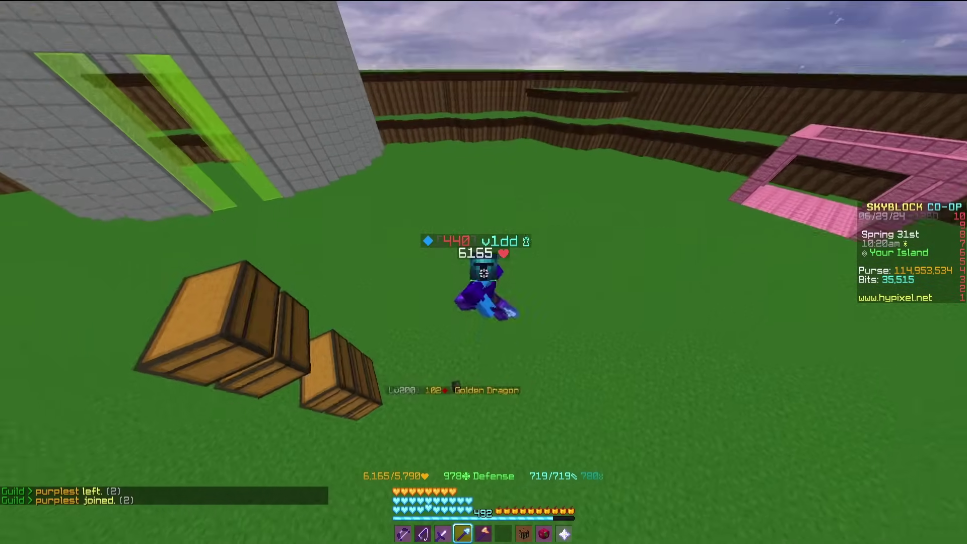
Switch the camera to first person and try to open the OptiFine settings with /optifine.
key(F5)
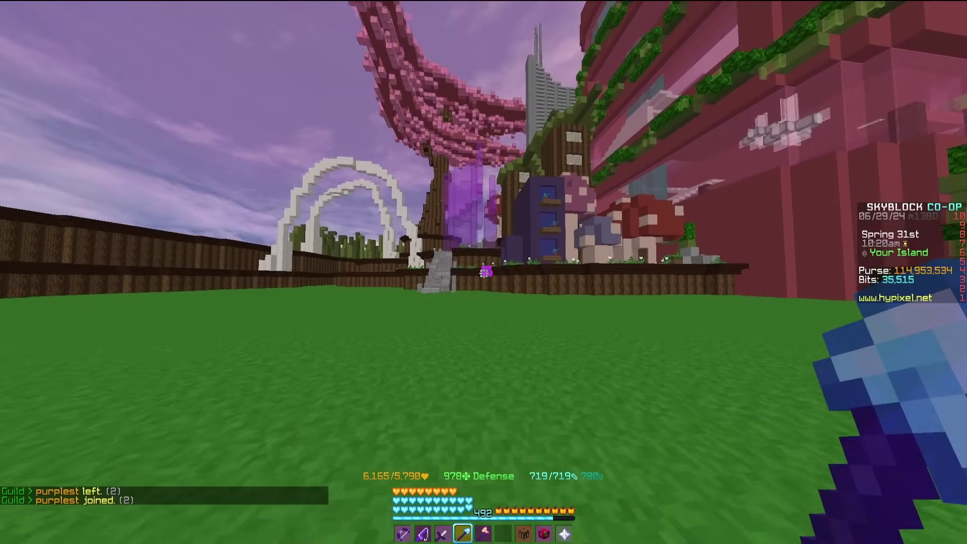
shift+right_click(484, 273)
key(slash)
text(optifine)
key(Return)
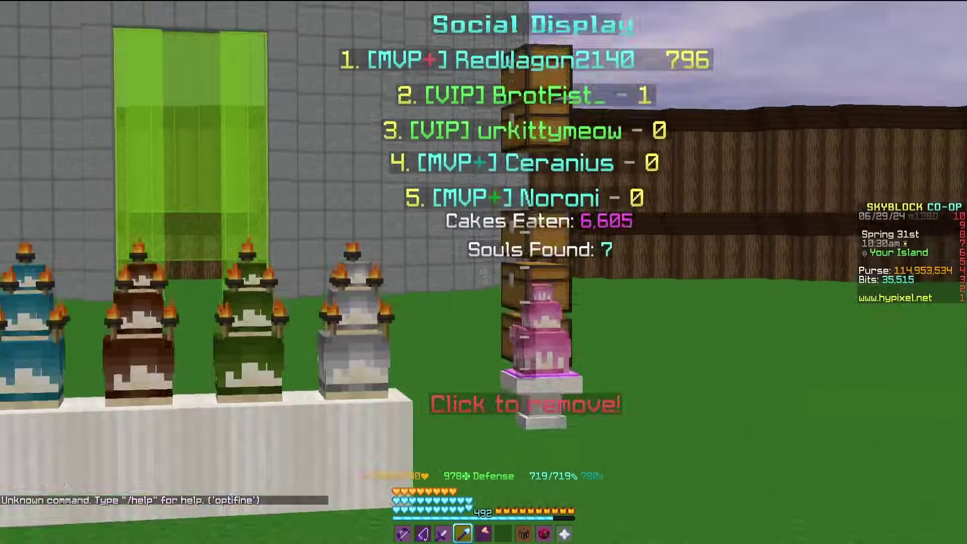
Open the game's Controls options, look through the hotbar and miscellaneous key bindings, and return to the game.
key(Escape)
click(431, 227)
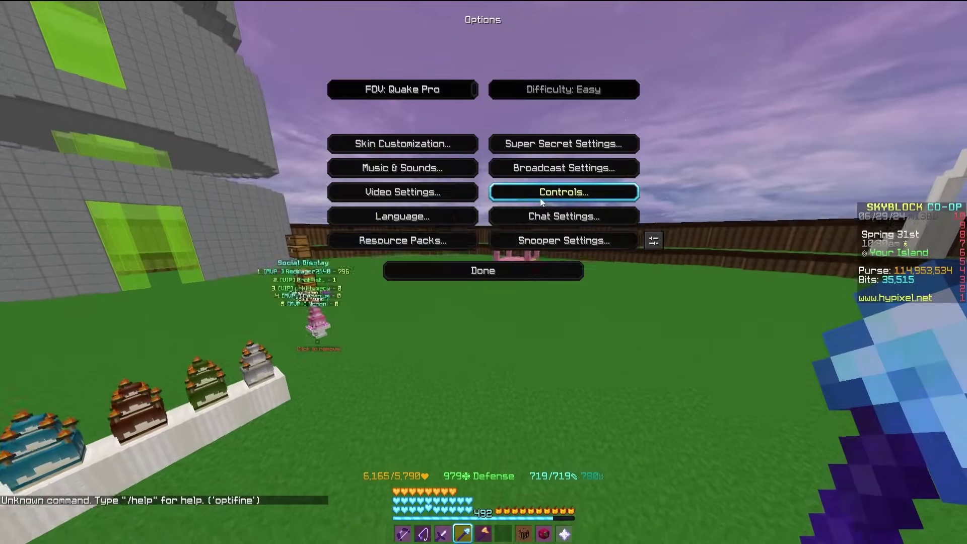
click(588, 190)
scroll(311, 201, down, 10)
scroll(311, 196, down, 4)
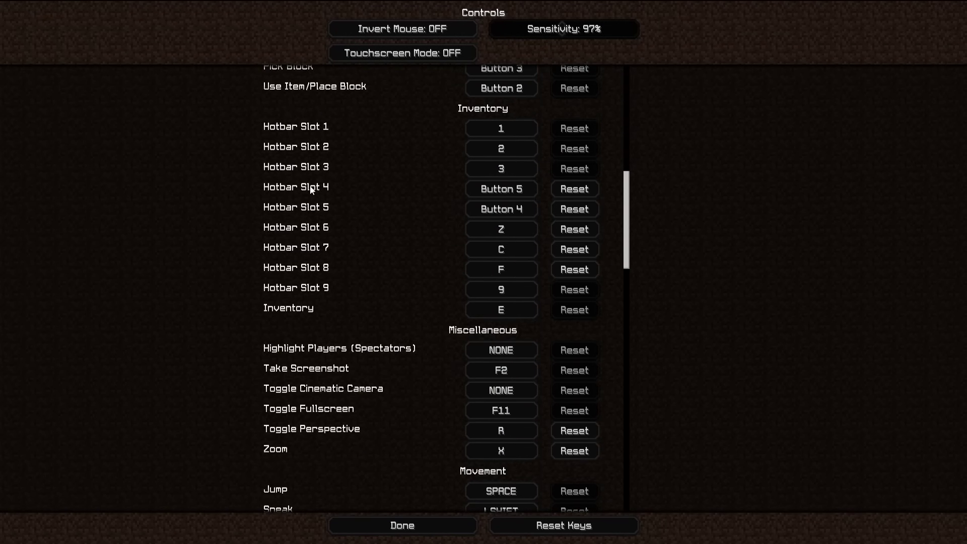
key(Escape)
key(w)
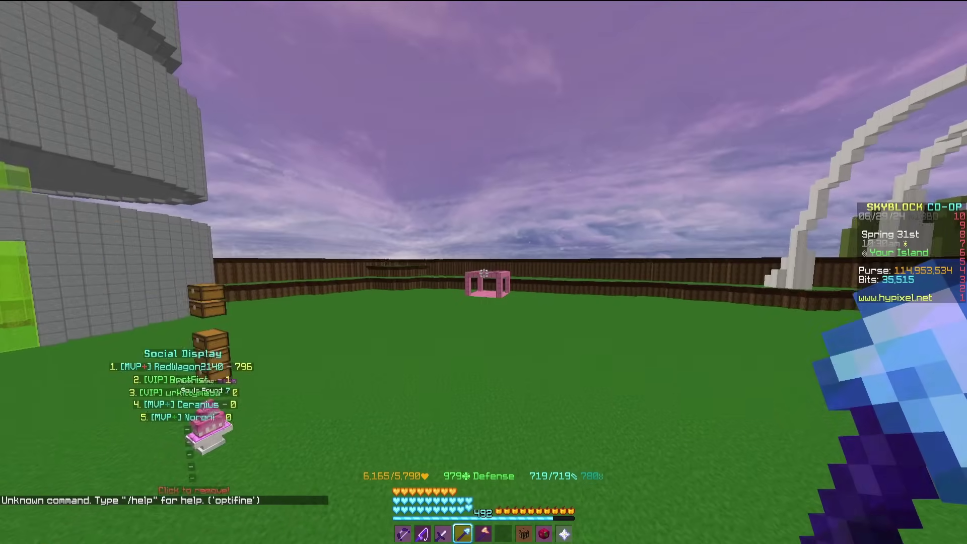
key(w)
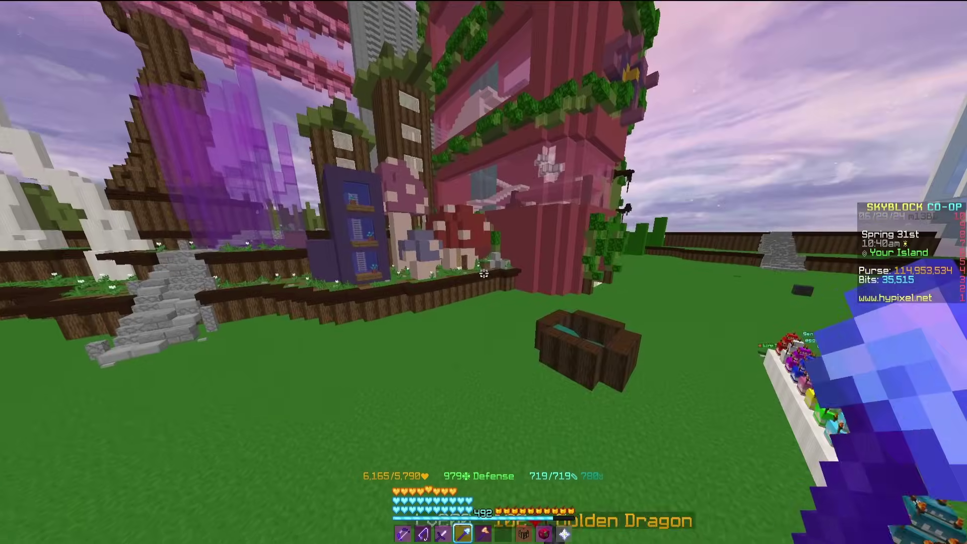
key(c)
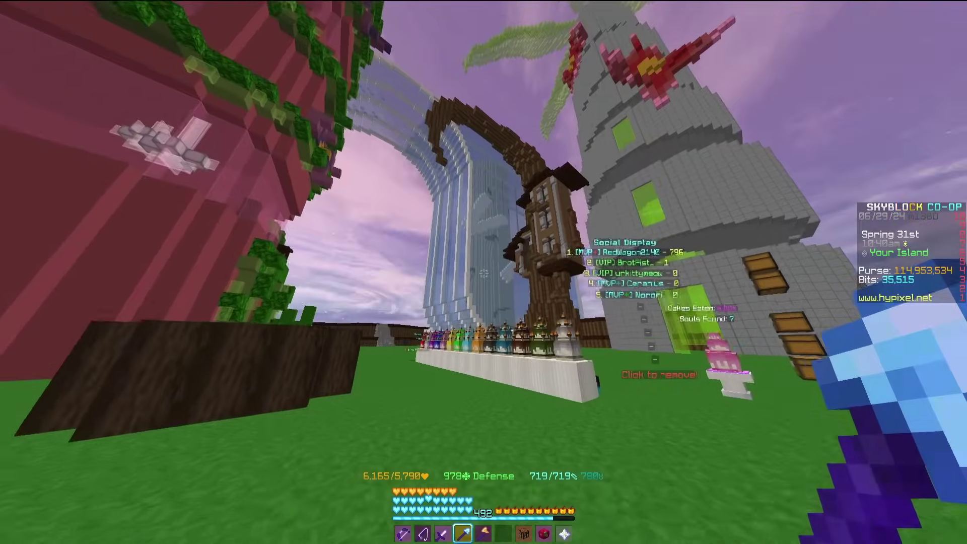
key(w)
key(space)
key(space)
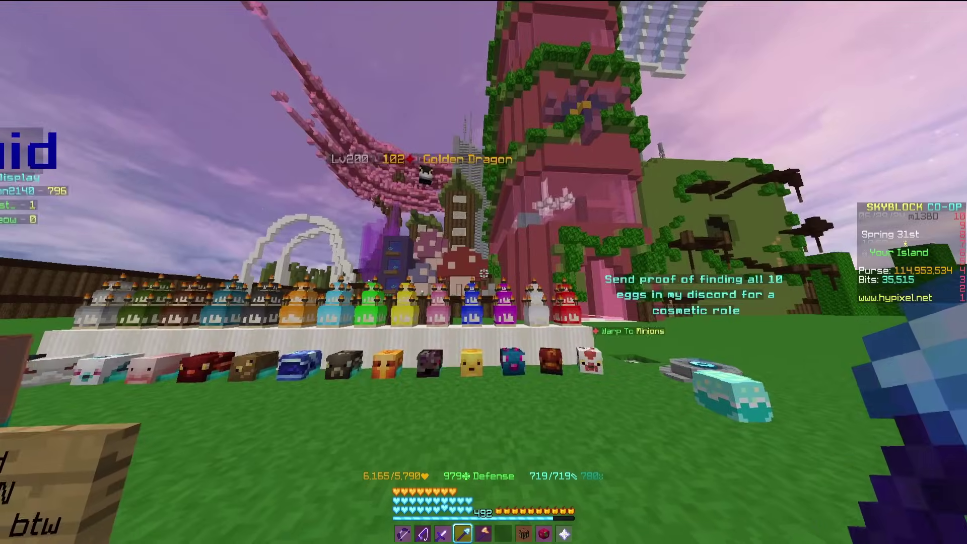
key(F5)
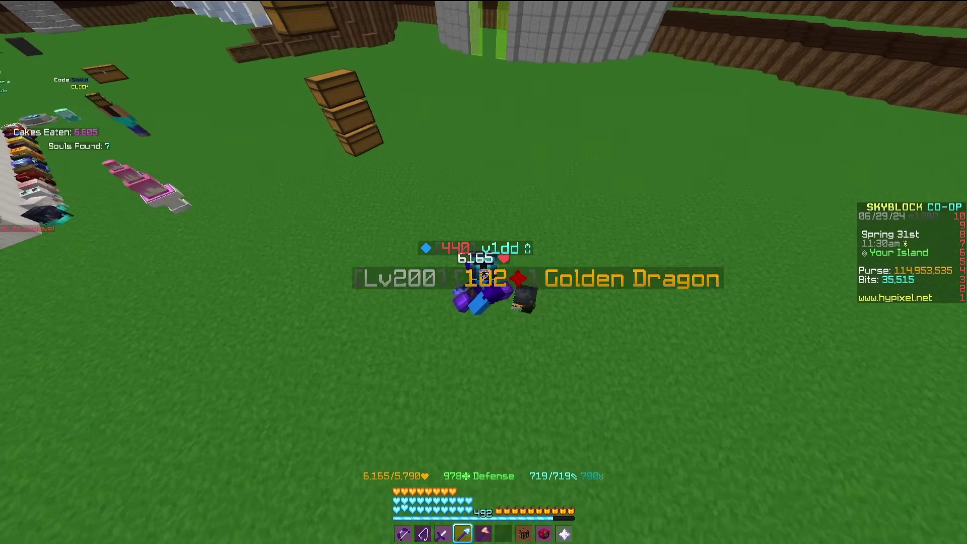
Open the Patcher settings by chat command and look at the Bug Fixes and Experimental categories.
text(/patch)
key(Return)
scroll(483, 272, down, 5)
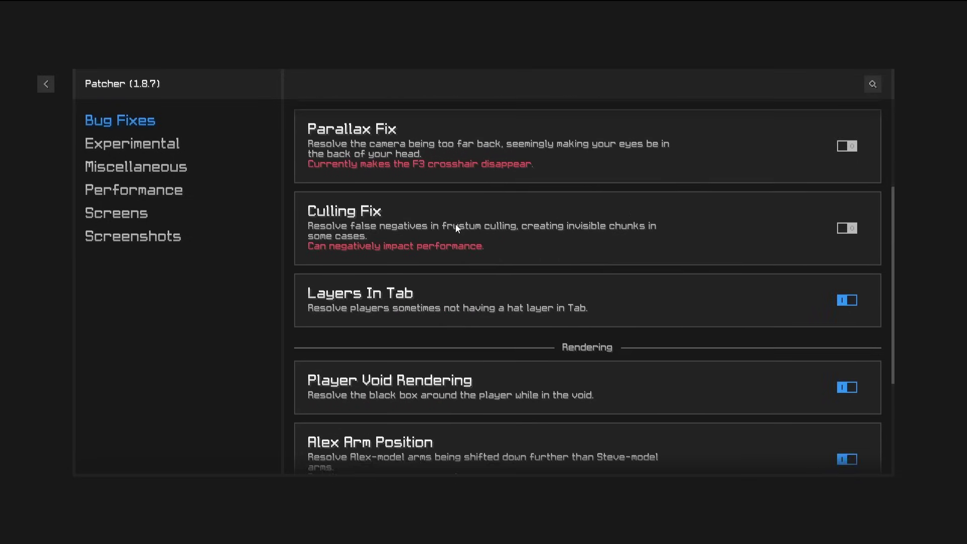
click(99, 142)
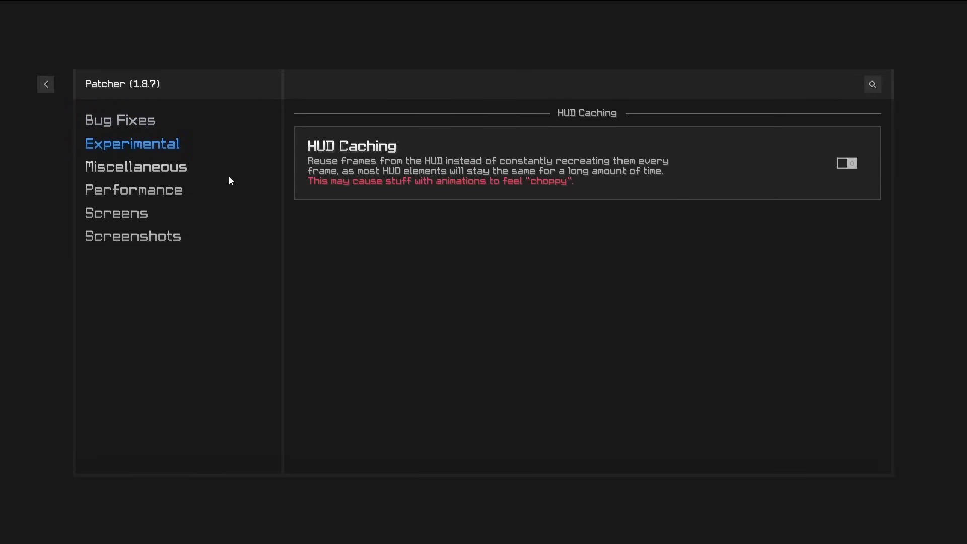
Look through Patcher's Miscellaneous settings, covering the general, OptiFine, Overlays and Rendering options such as Fullbright.
click(141, 167)
scroll(456, 214, down, 5)
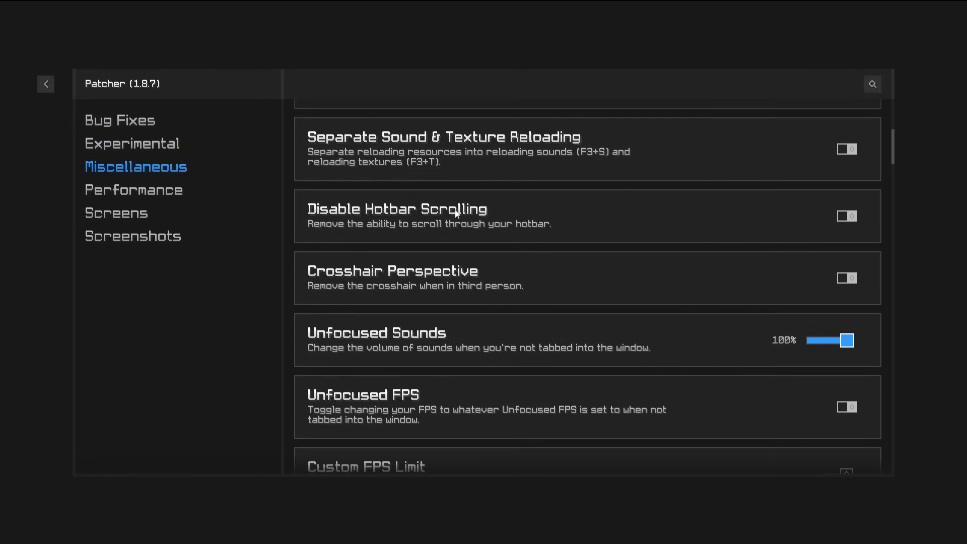
scroll(455, 211, down, 5)
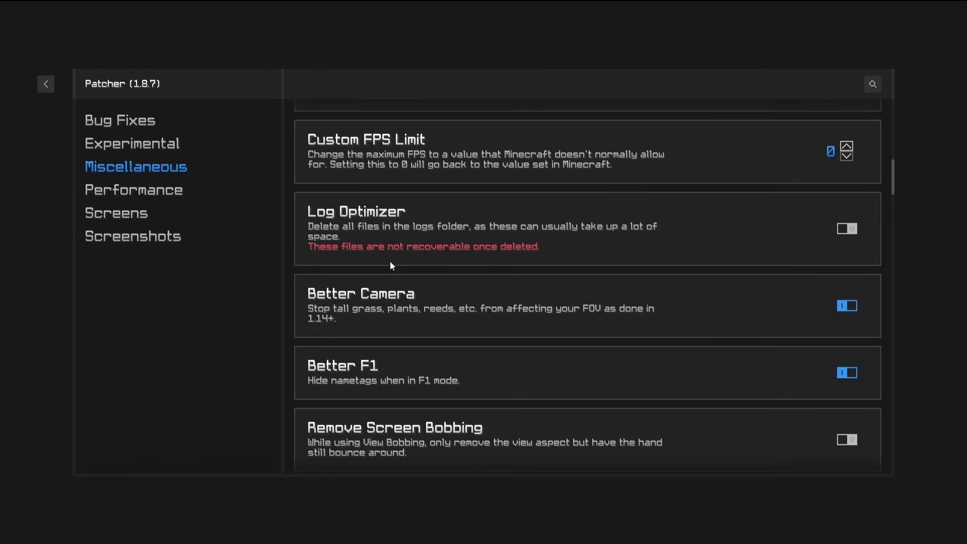
scroll(434, 283, down, 1)
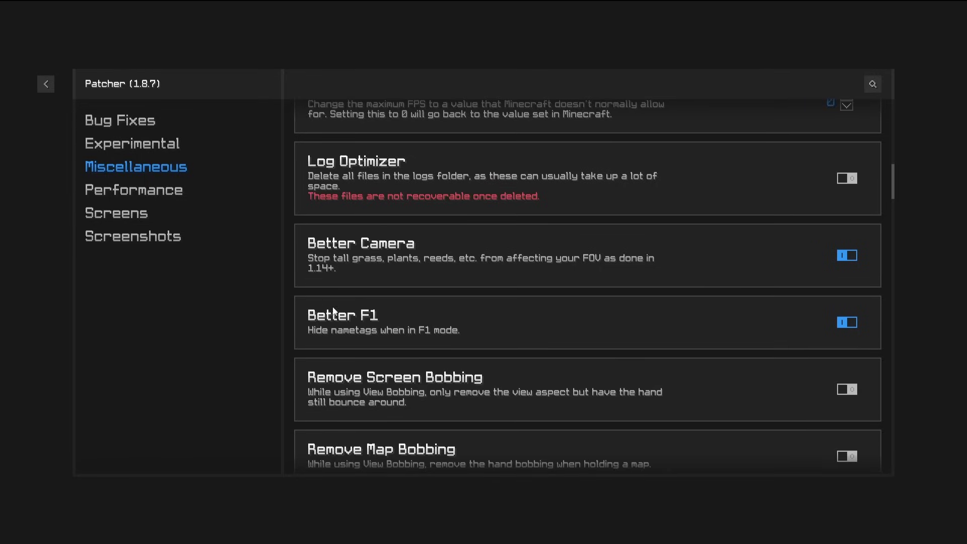
scroll(333, 311, down, 8)
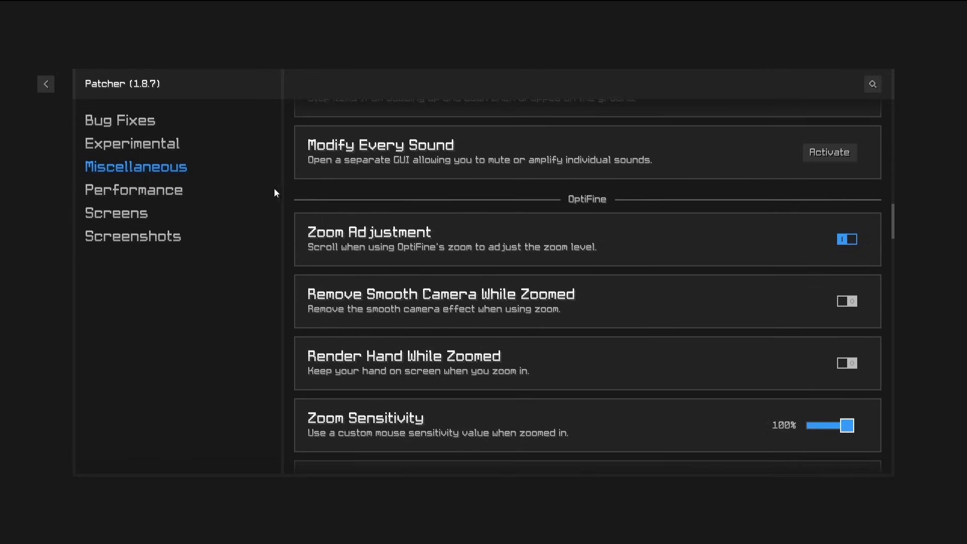
scroll(378, 220, down, 10)
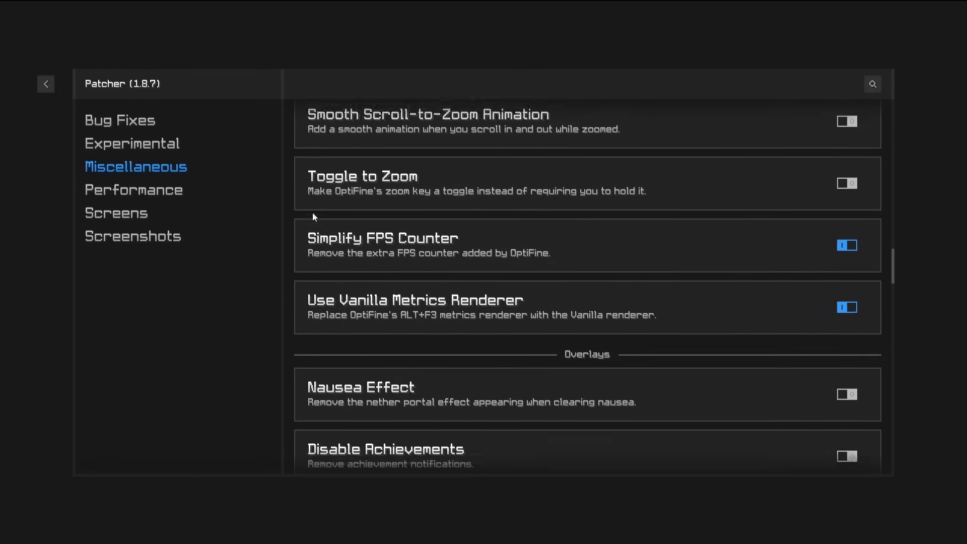
scroll(313, 215, down, 5)
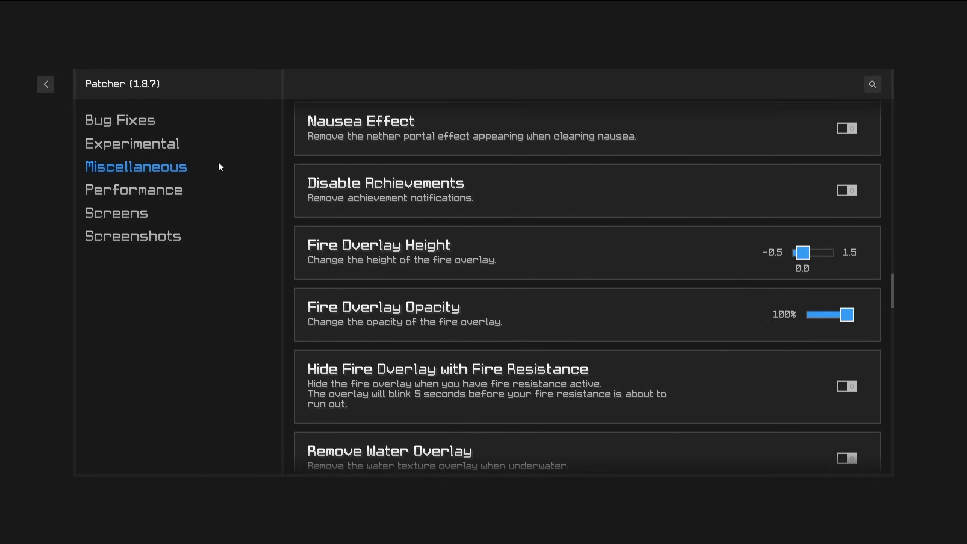
scroll(380, 231, down, 8)
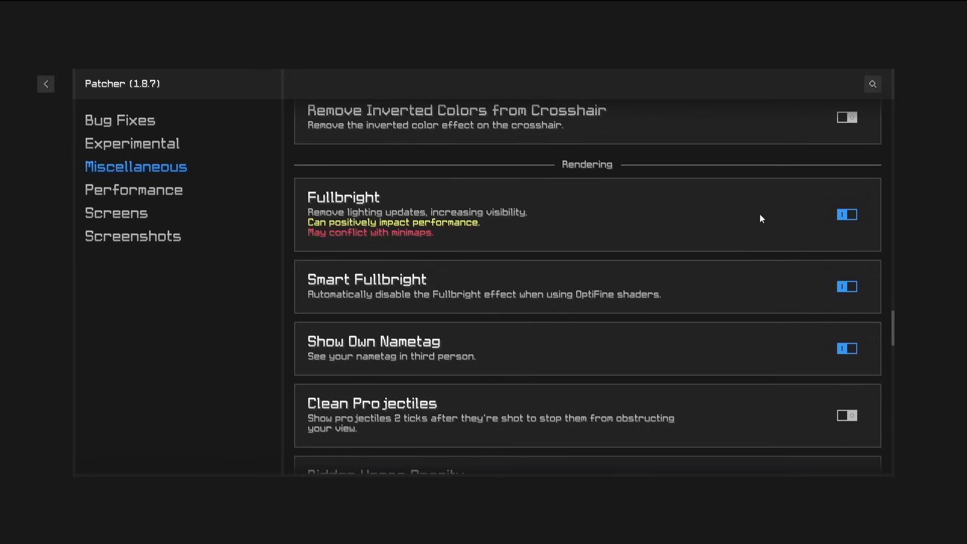
scroll(661, 241, down, 12)
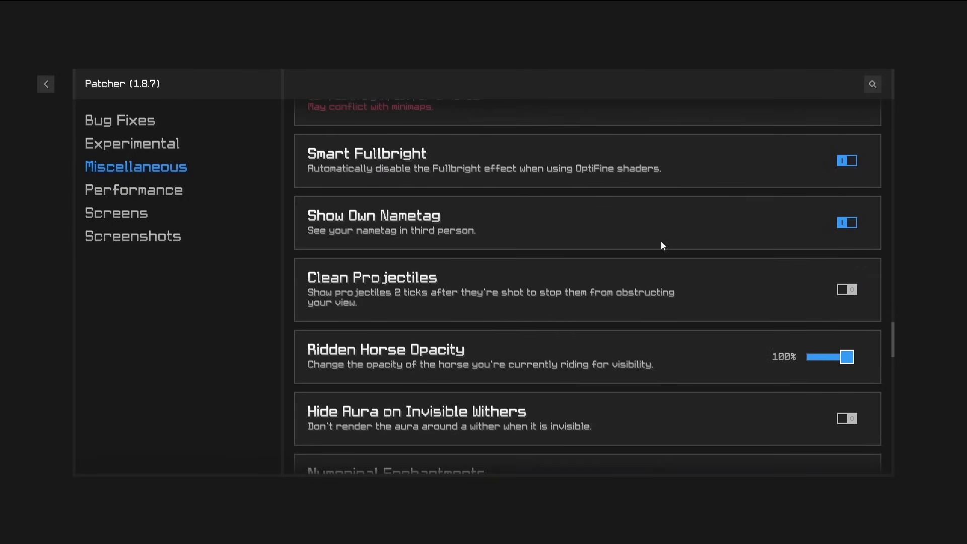